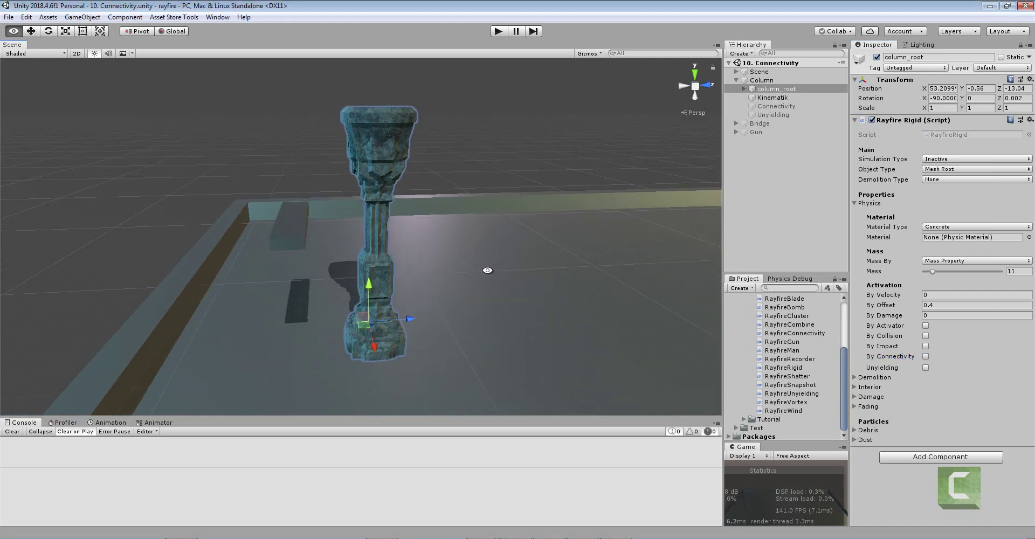
Examine the fractured column, its shards under column_root, and the Rayfire Rigid object type and By Offset activation settings
middle_click_drag(506, 291, 488, 281)
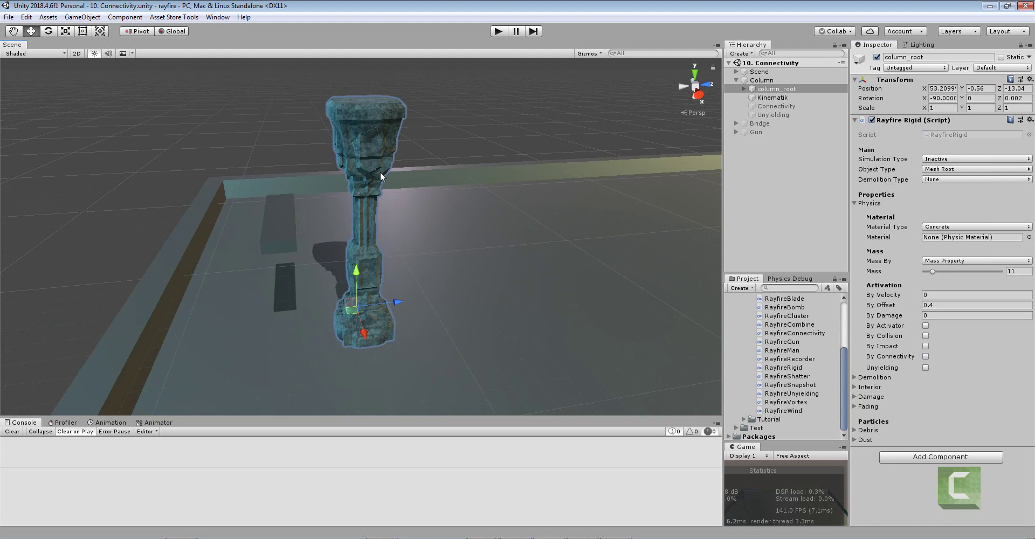
middle_click_drag(380, 171, 382, 185)
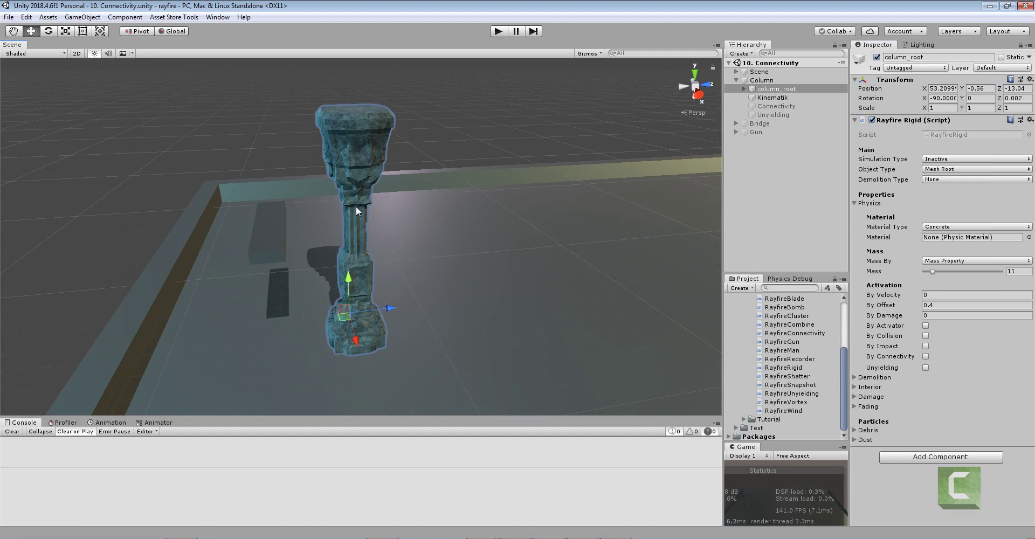
middle_click_drag(368, 216, 349, 235)
left_click_drag(359, 257, 347, 208, "alt")
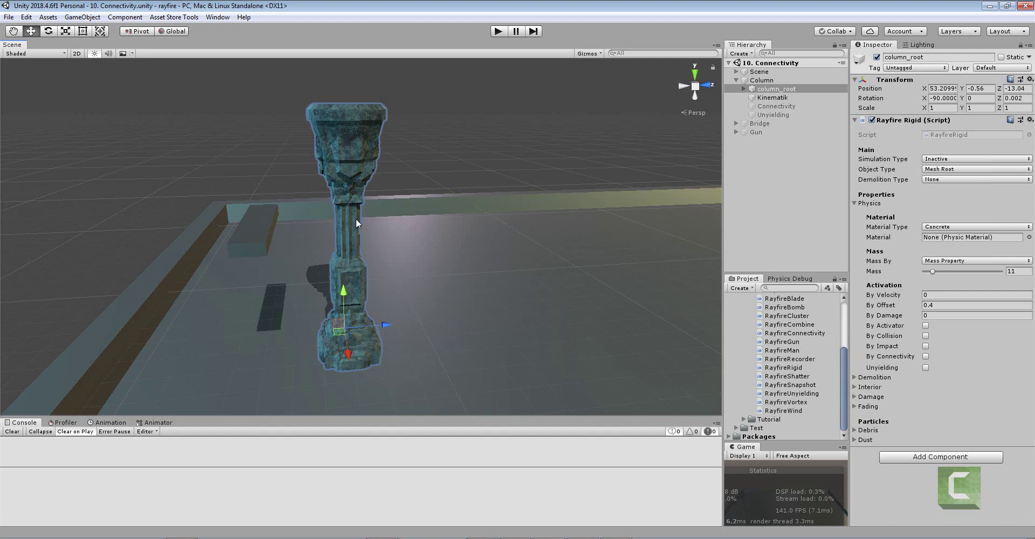
left_click_drag(297, 95, 386, 375)
left_click(444, 106)
left_click(359, 141)
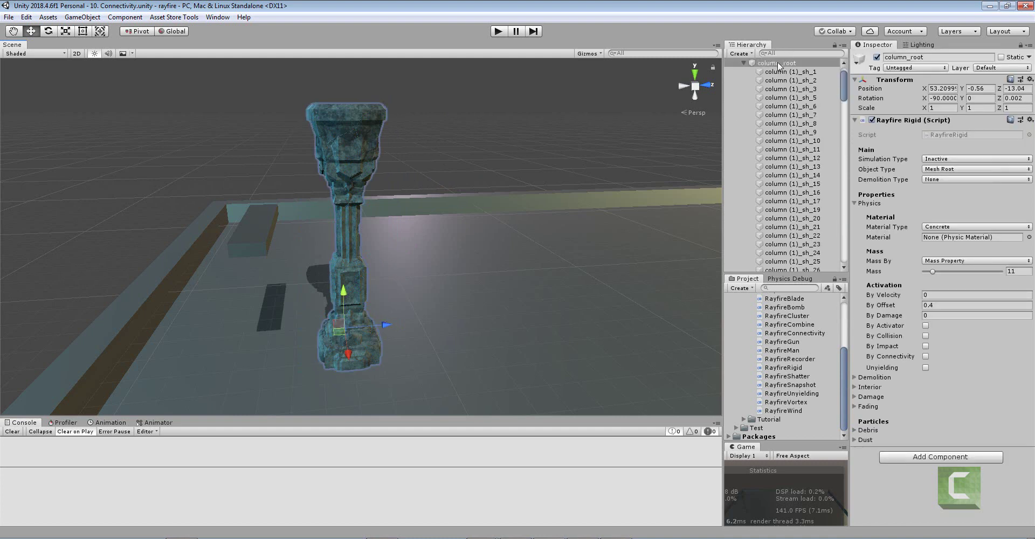
left_click(777, 63)
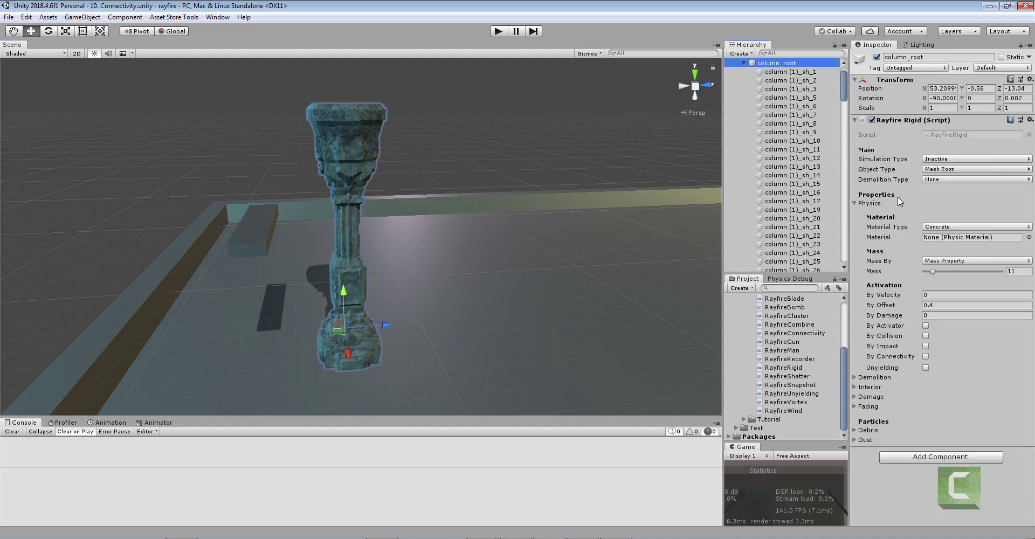
left_click(949, 169)
left_click(948, 176)
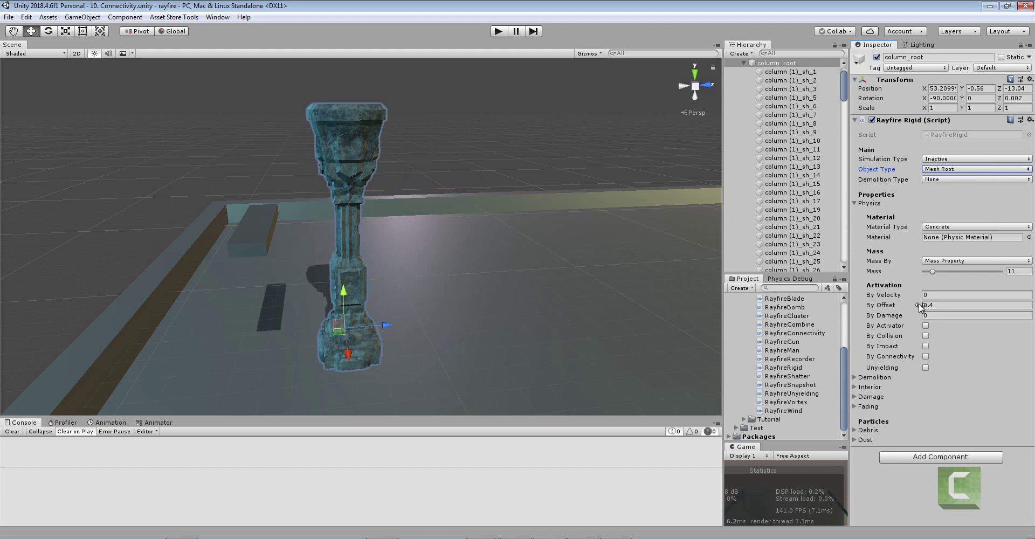
left_click(936, 308)
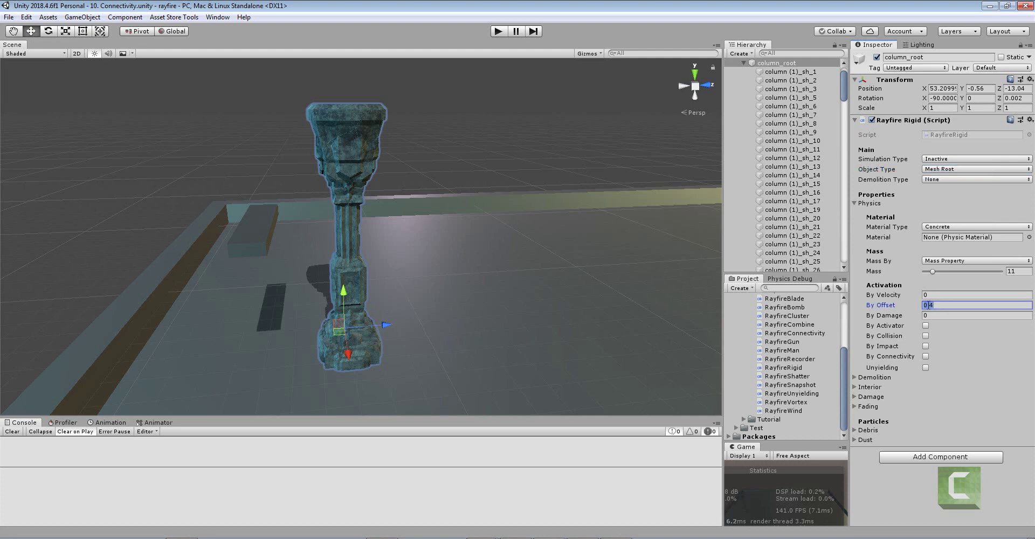
Run the simulation and push the Kinematik block through the middle of the column's shaft
left_click(408, 184)
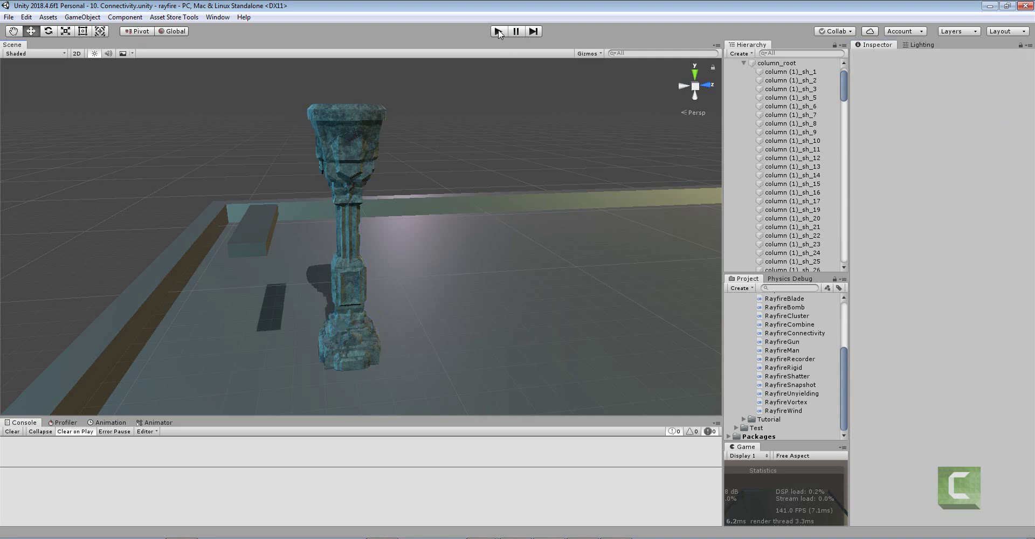
left_click(498, 32)
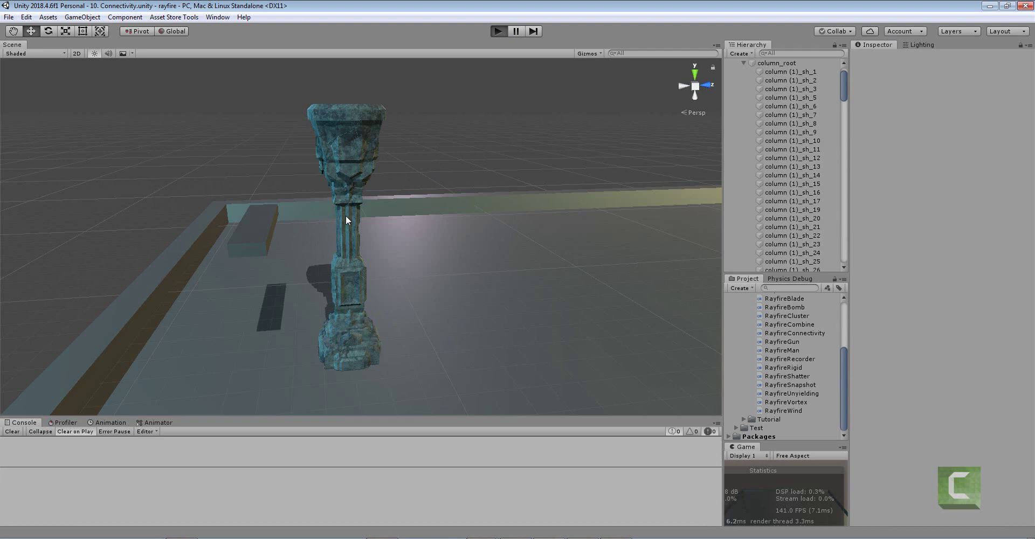
left_click(265, 233)
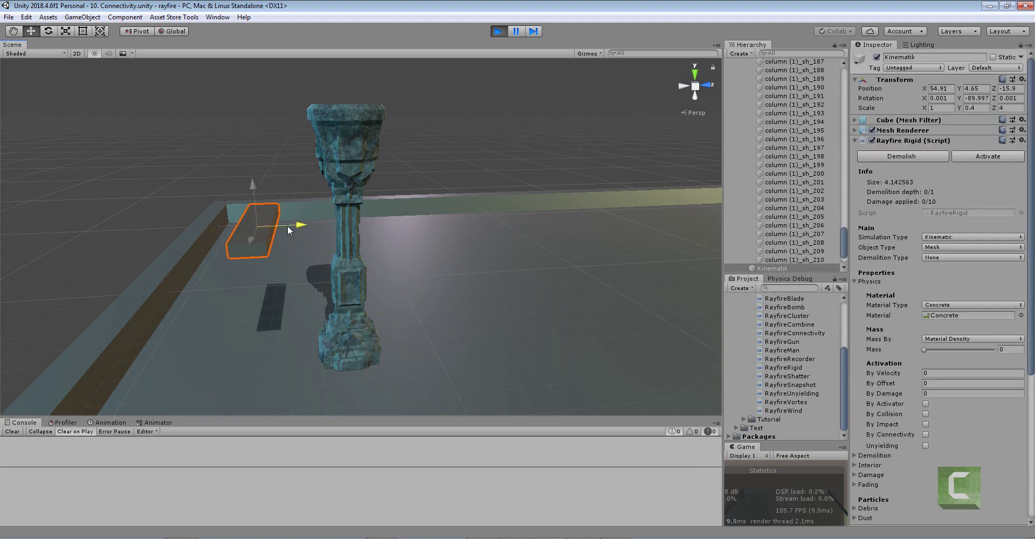
left_click_drag(287, 230, 270, 215)
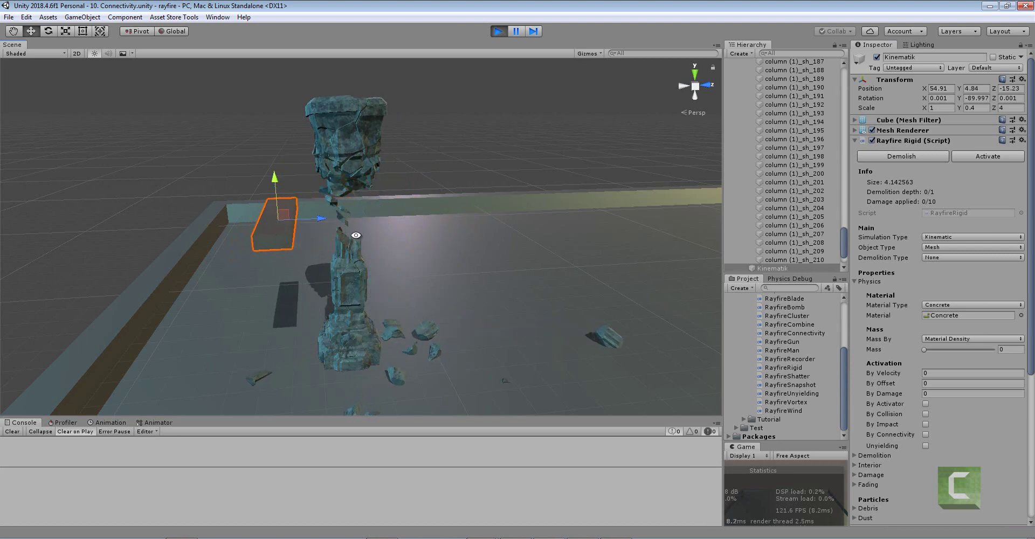
Inspect the shards of the column's upper part from different angles and stop the simulation
left_click_drag(354, 236, 310, 200, "alt")
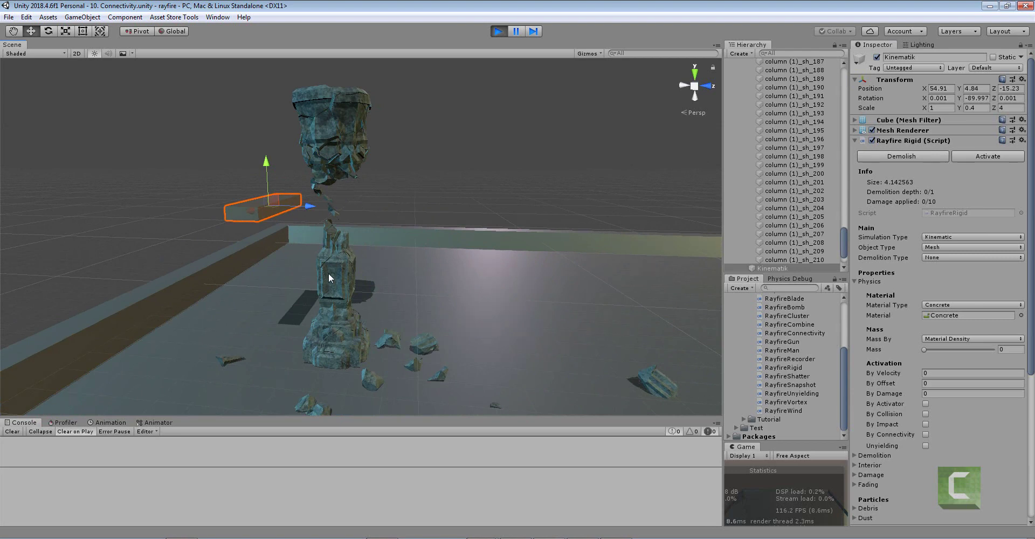
middle_click_drag(335, 251, 355, 189)
left_click_drag(308, 170, 392, 326)
left_click(415, 133)
middle_click_drag(415, 131, 423, 176)
left_click_drag(299, 64, 426, 212)
left_click_drag(403, 139, 428, 136, "alt")
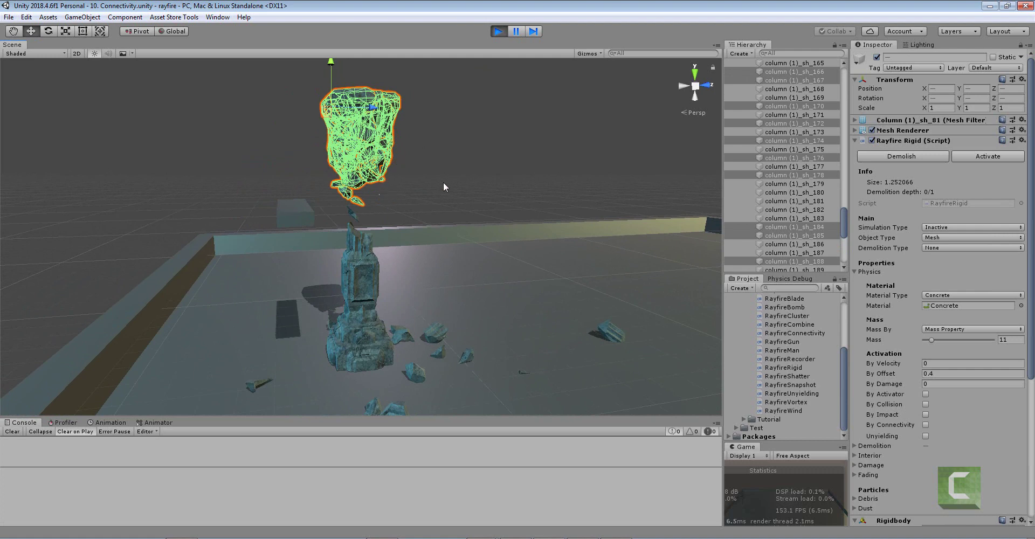
left_click(487, 169)
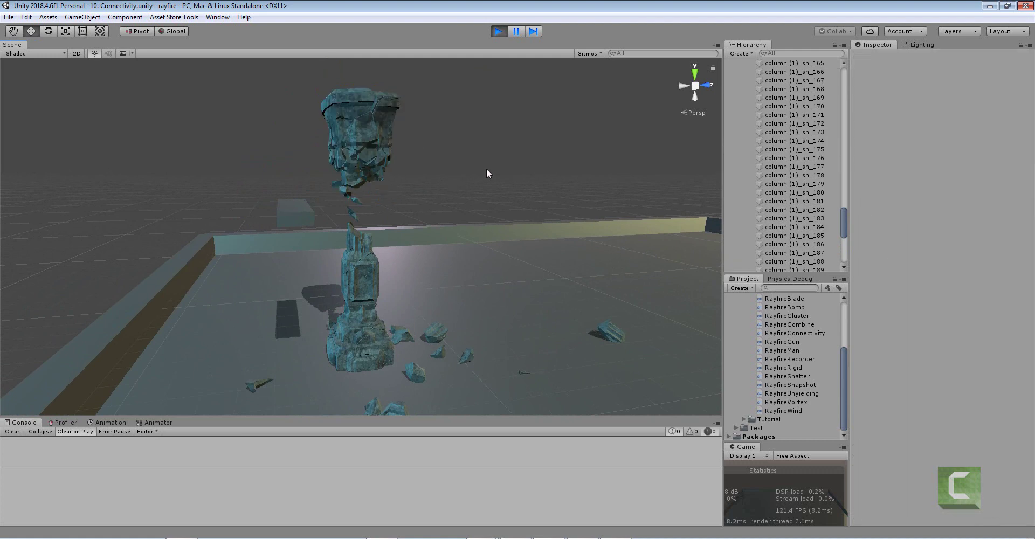
left_click(303, 211)
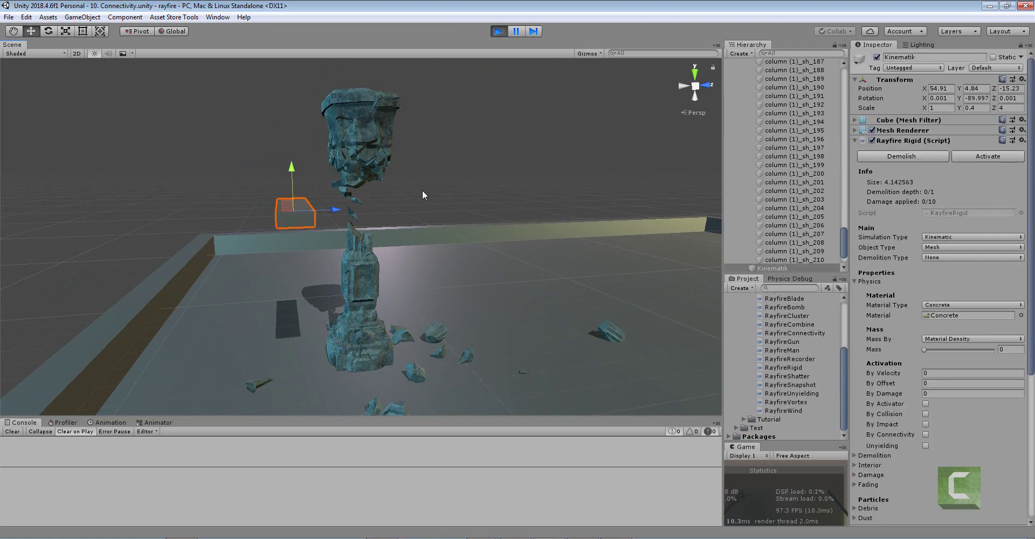
left_click(497, 31)
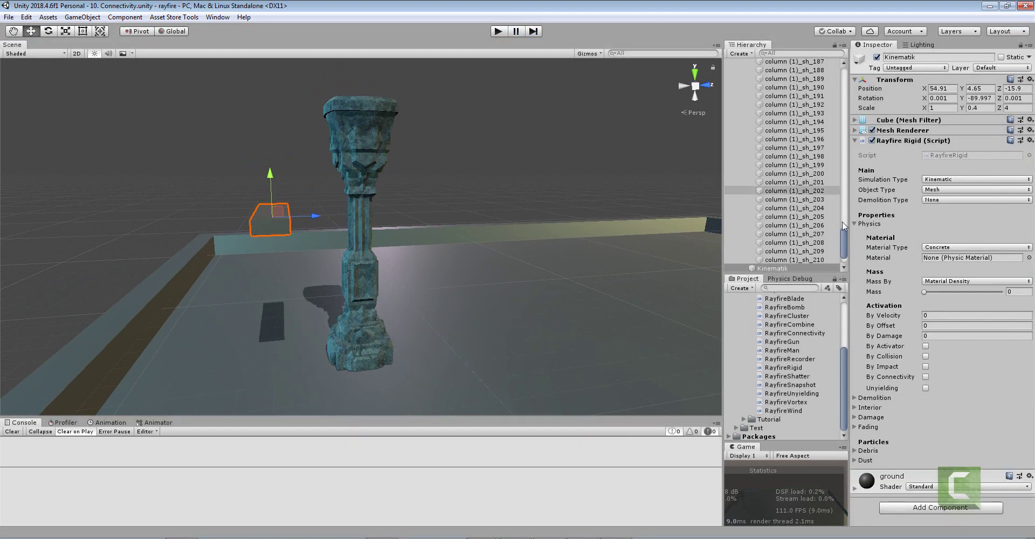
Activate the Connectivity object under Column and keep its source set to Gizmo
scroll(765, 162, "up", 20)
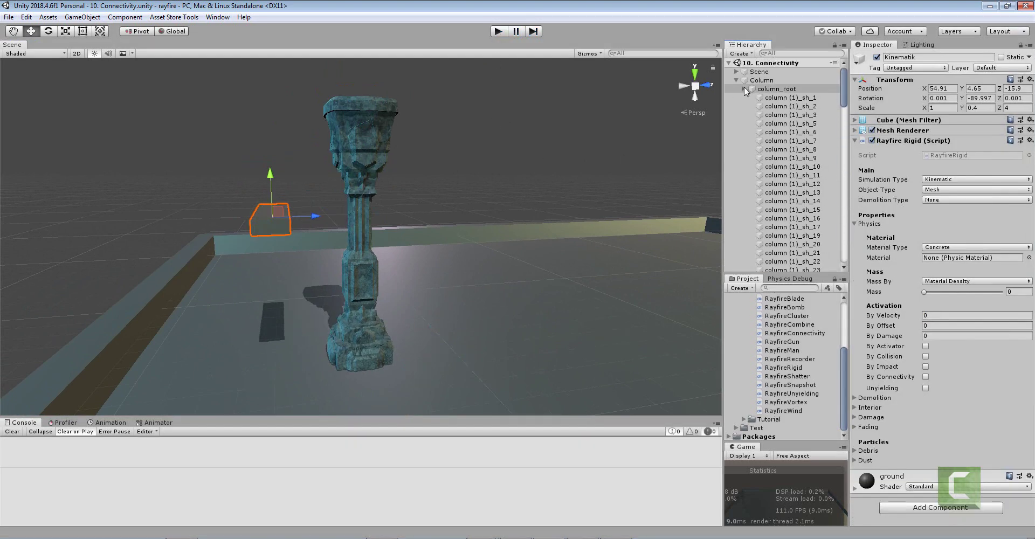
left_click(744, 88)
left_click(766, 106)
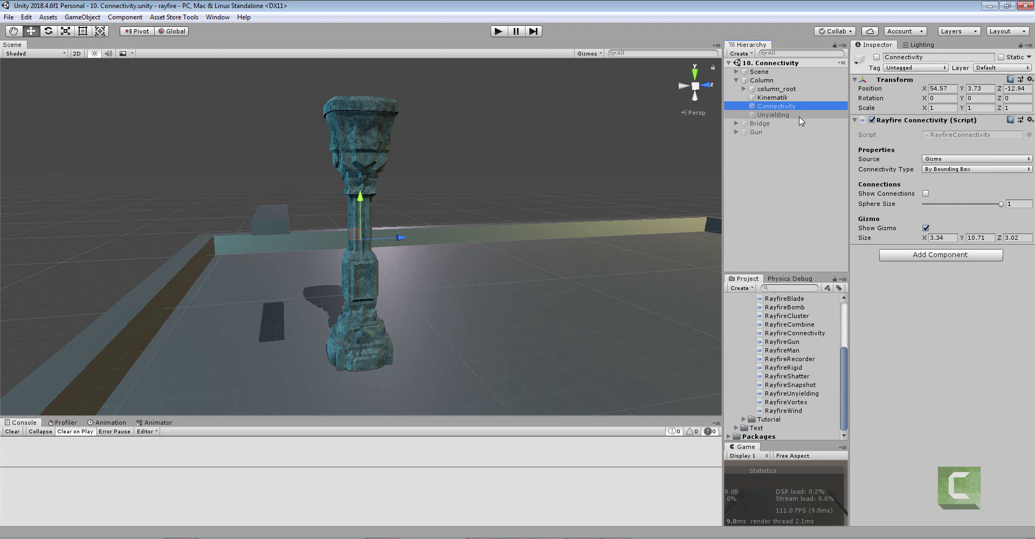
left_click(877, 57)
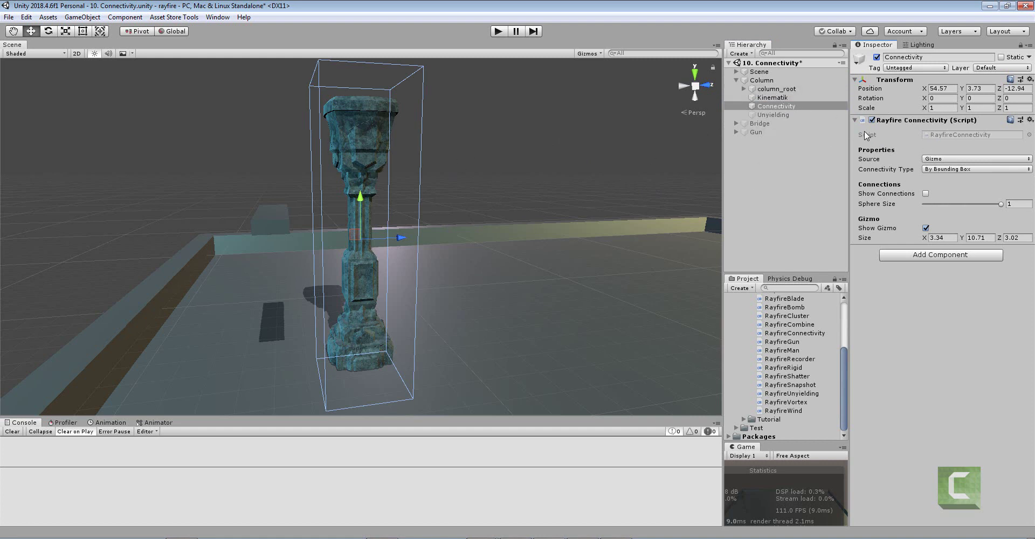
left_click(934, 161)
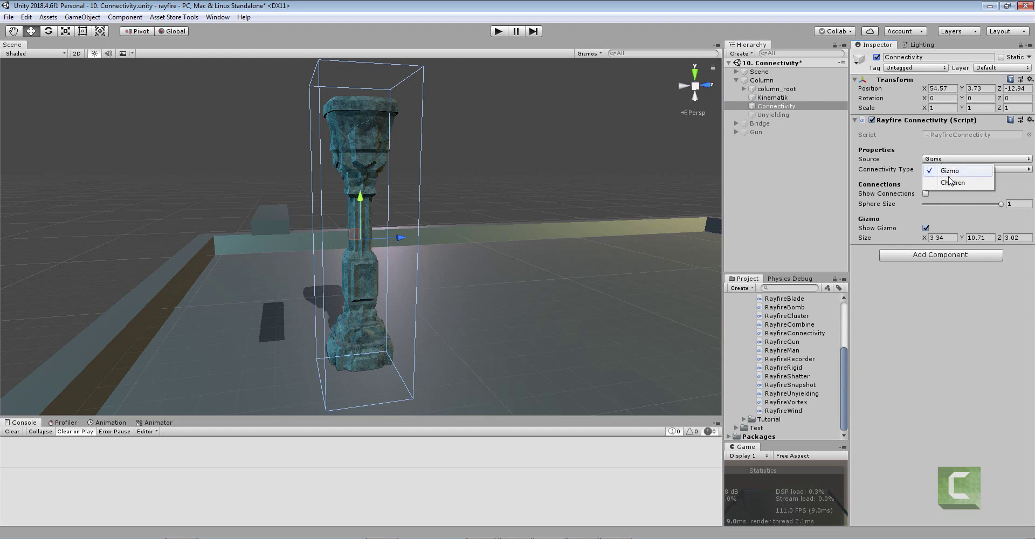
left_click(947, 171)
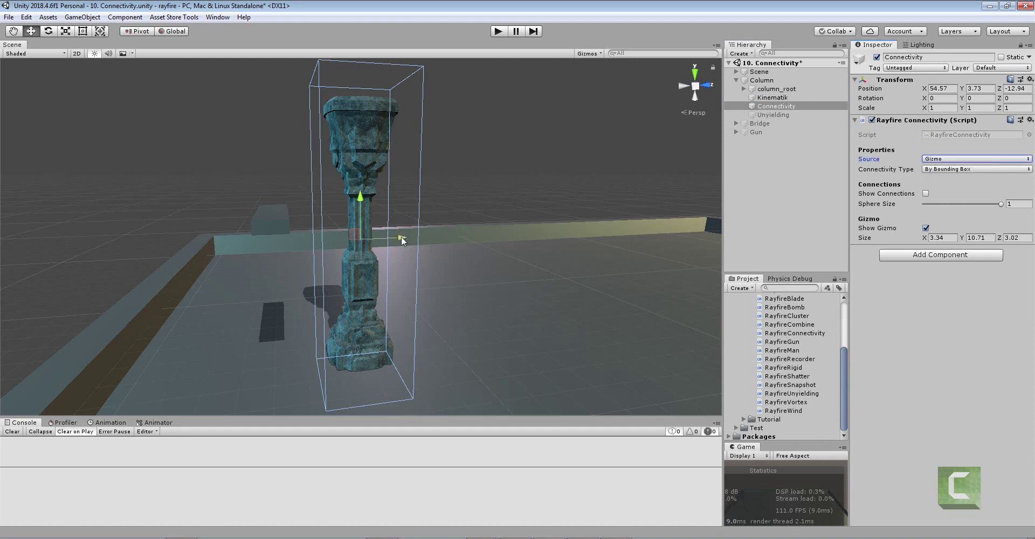
Set the Connectivity gizmo's X size to 3.19 and place the gizmo around the column at Z -12.94
left_click_drag(401, 236, 498, 247)
left_click_drag(928, 241, 923, 242)
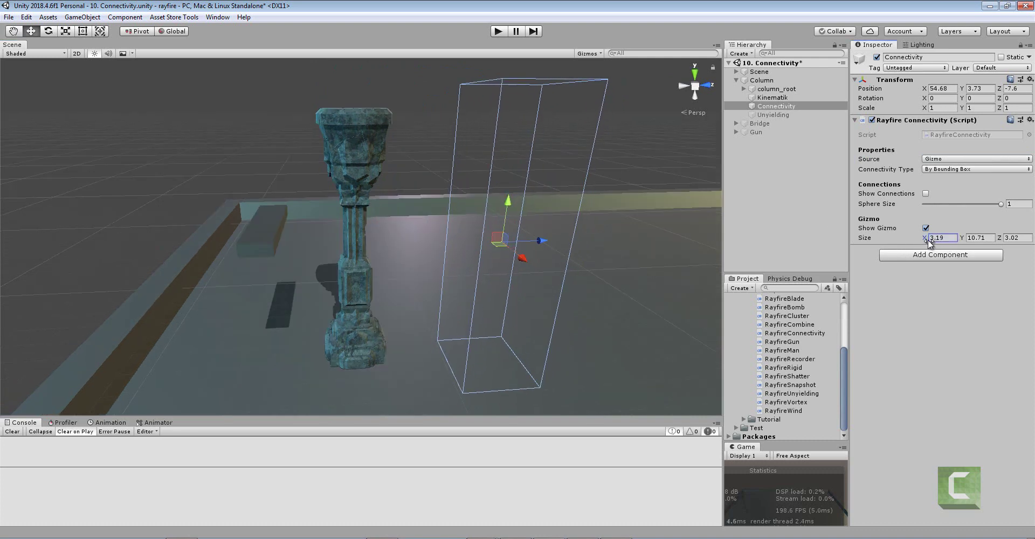
left_click(925, 228)
left_click(925, 228)
left_click_drag(539, 241, 395, 174)
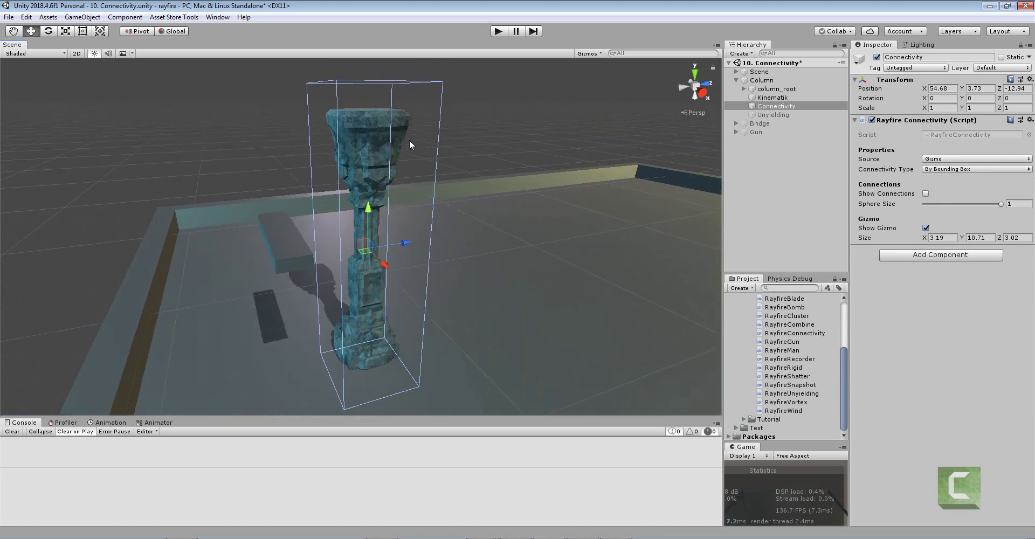
Turn on By Connectivity activation in the Rayfire Rigid component of column_root
left_click(369, 127)
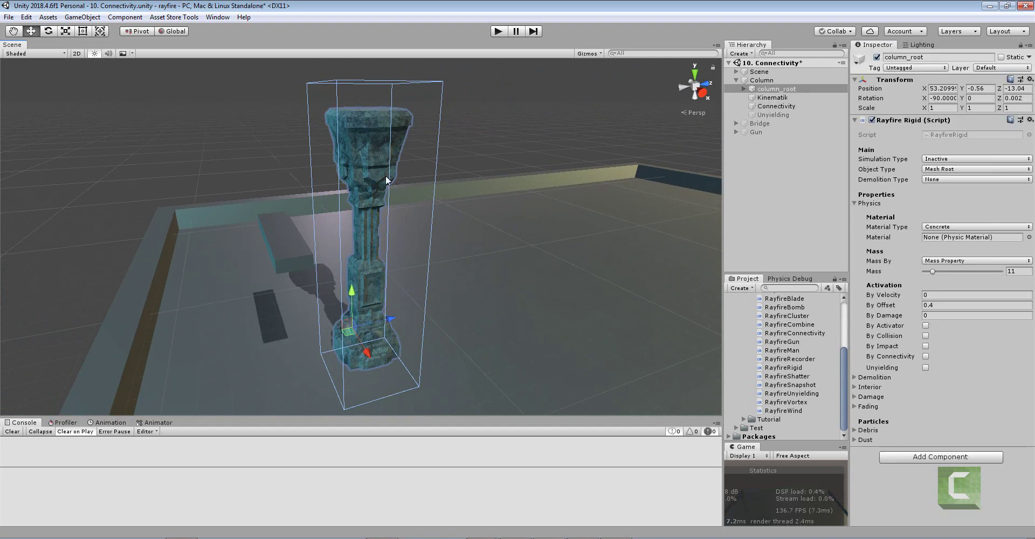
left_click_drag(386, 176, 431, 183, "alt")
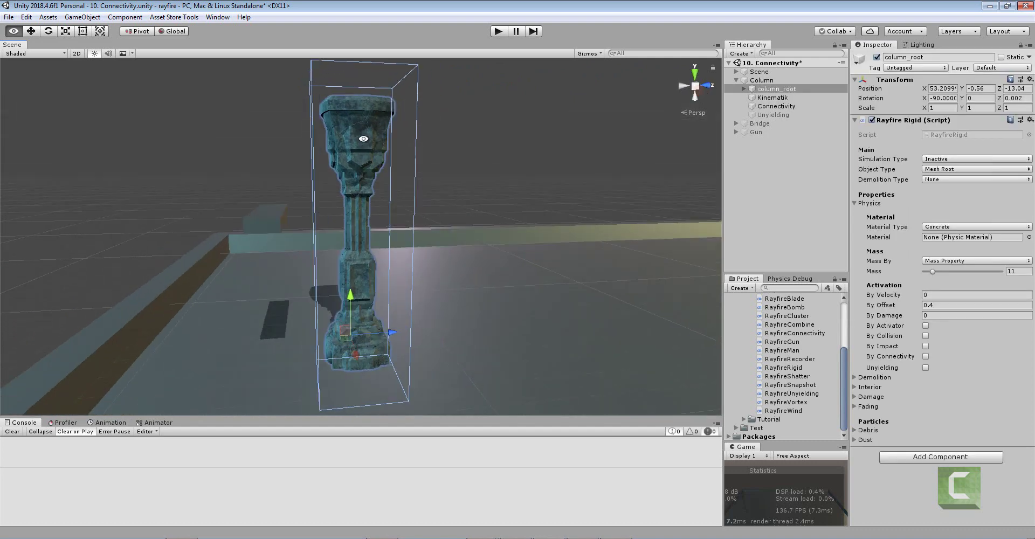
left_click(925, 356)
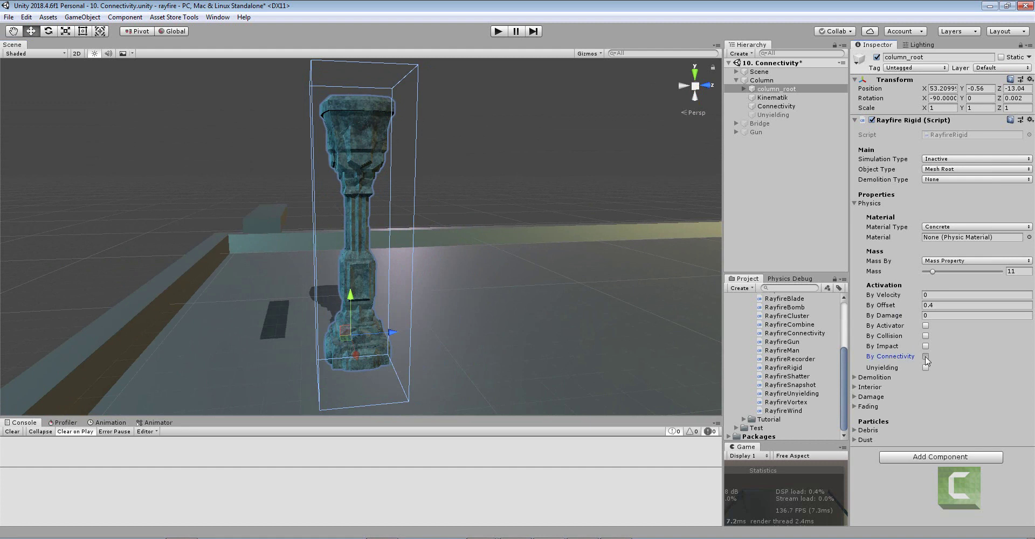
left_click(925, 356)
Run the simulation, push the Kinematik block through the column to about Z -10.29, and stop the simulation
left_click(498, 31)
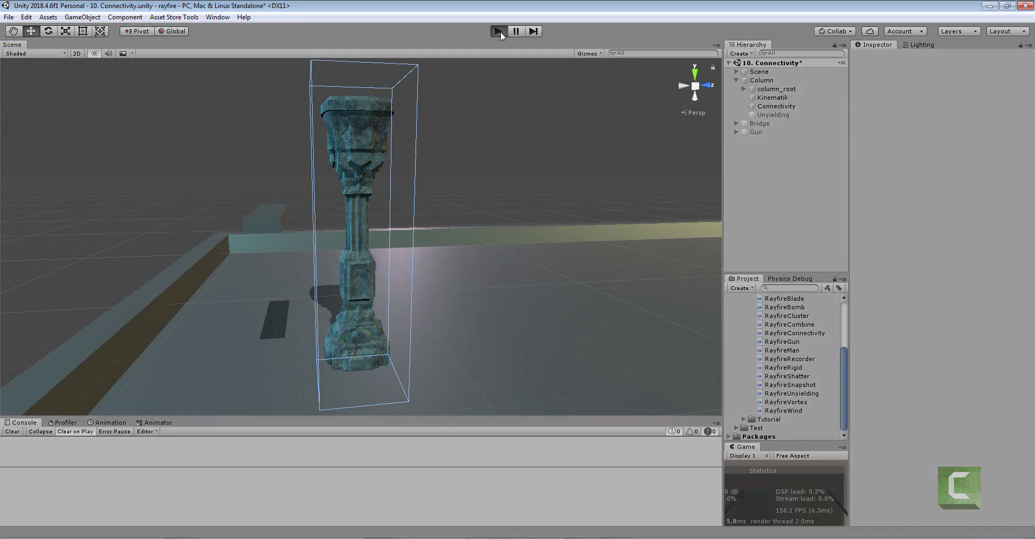
left_click(271, 213)
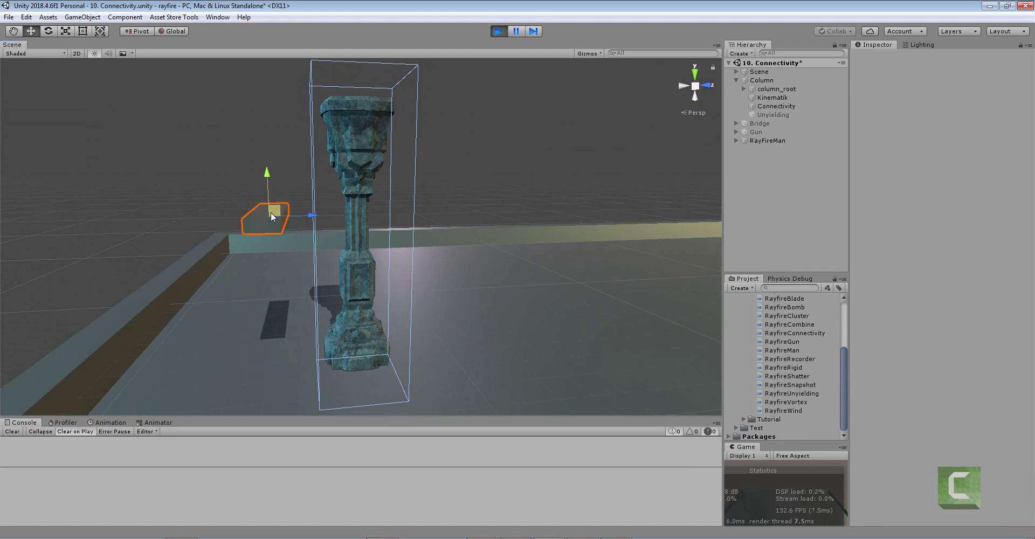
left_click_drag(304, 214, 488, 213)
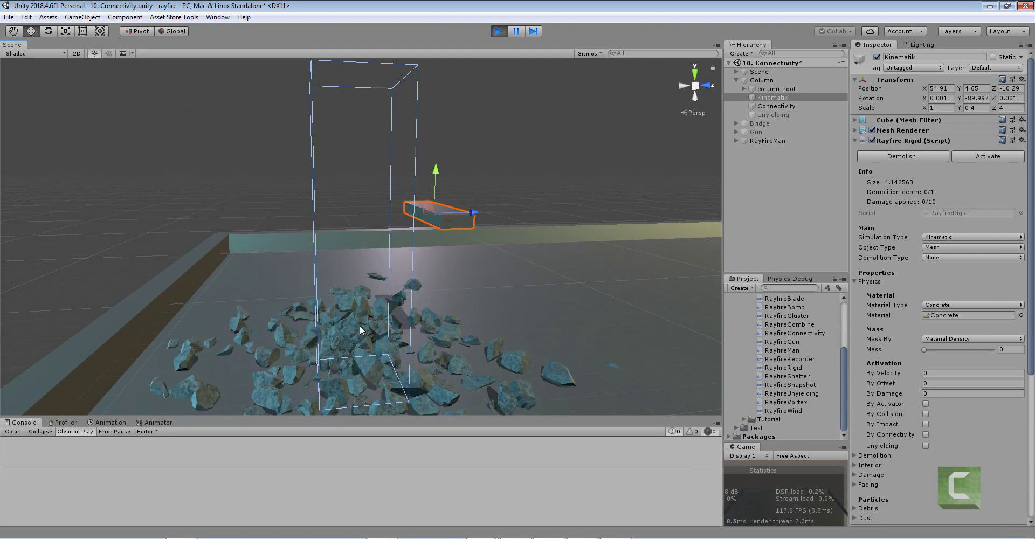
left_click(496, 32)
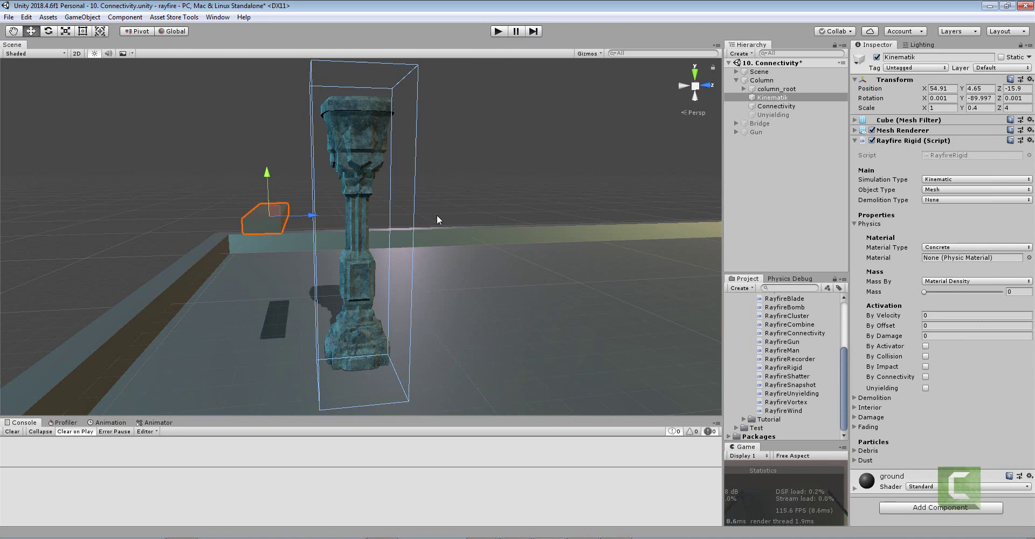
Activate the Unyielding object at the column's base after checking the Unyielding option of column_root
middle_click_drag(435, 222, 425, 196)
middle_click_drag(401, 158, 398, 173)
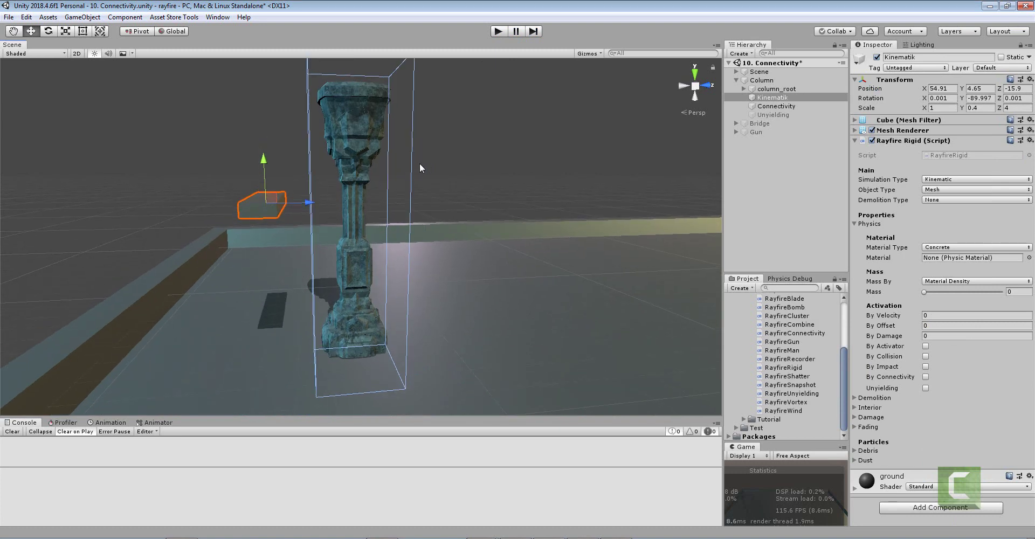
left_click_drag(419, 163, 405, 179, "alt")
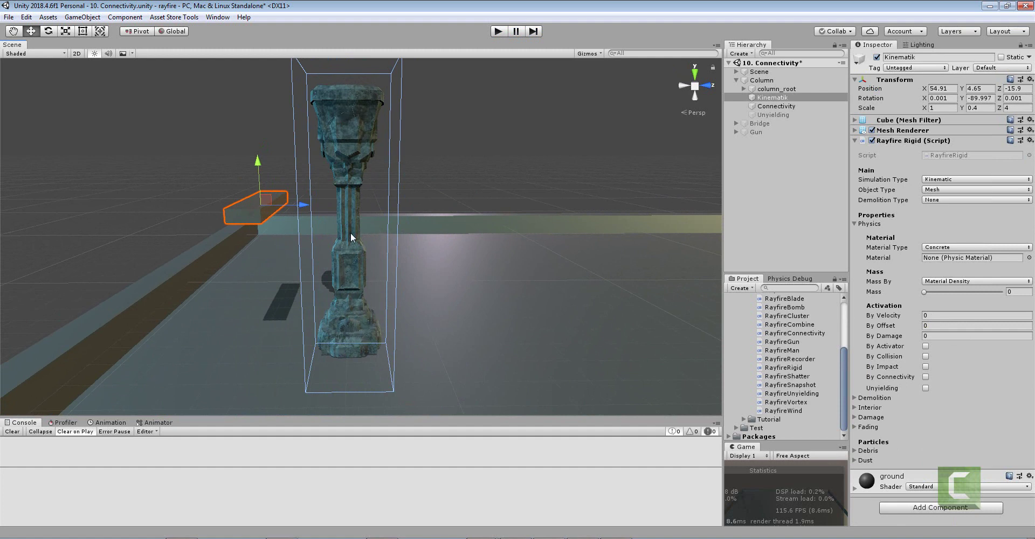
scroll(375, 350, "up", 2)
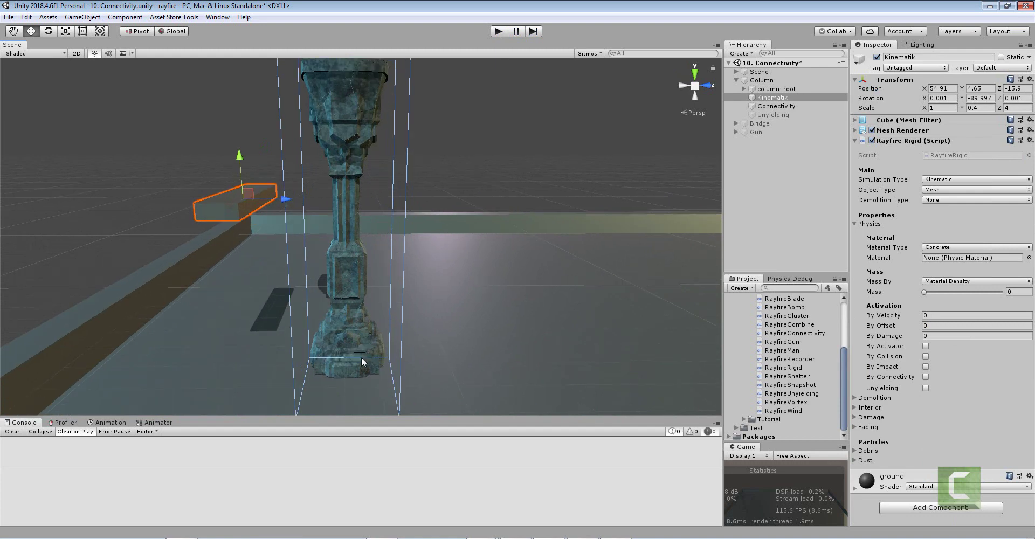
left_click(358, 335)
scroll(347, 367, "up", 2)
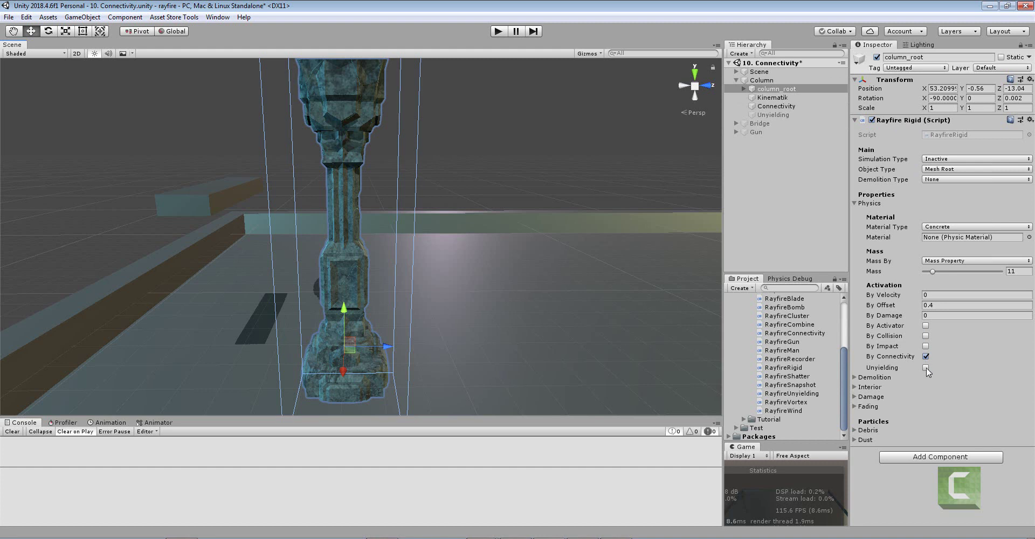
left_click(786, 115)
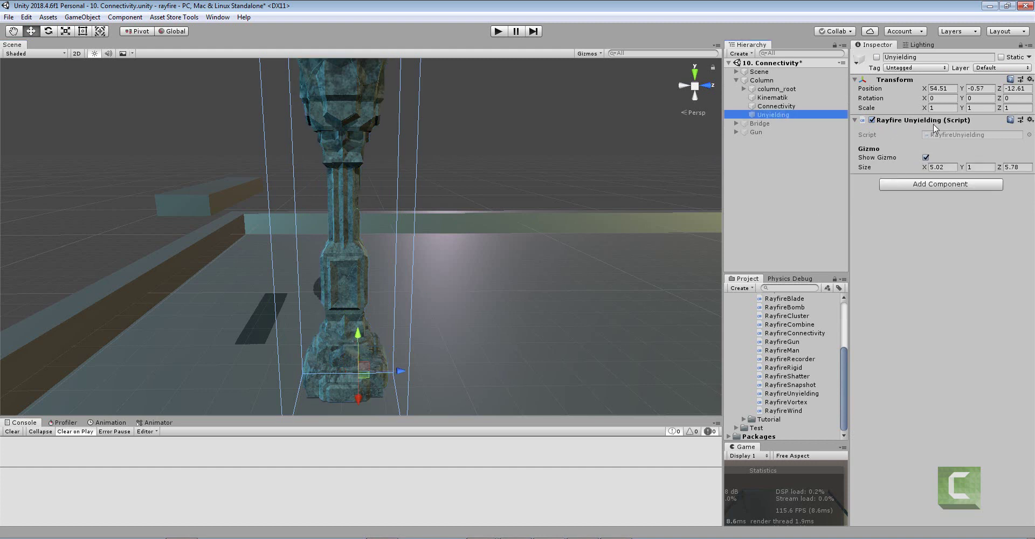
left_click(877, 57)
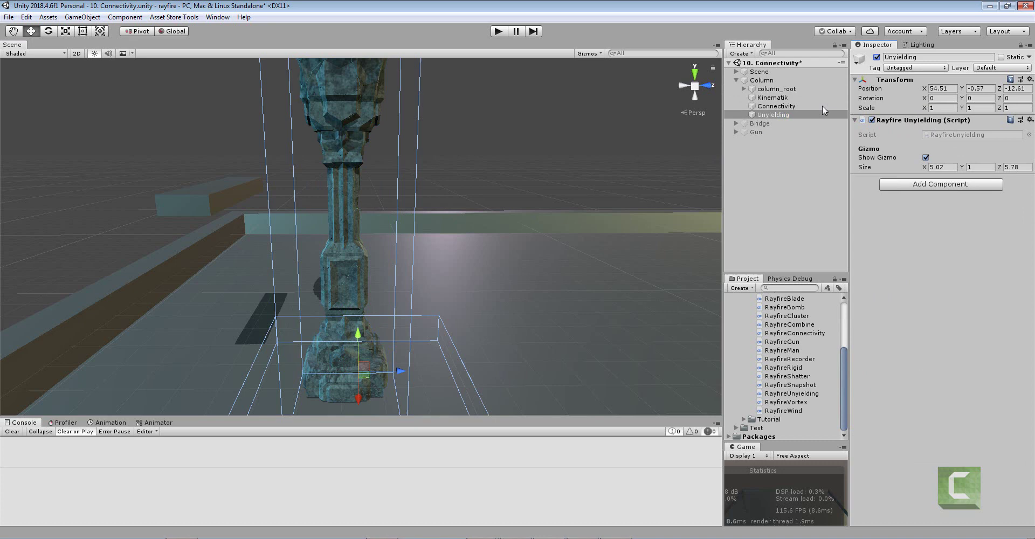
Set the Unyielding gizmo's X size to 4.25 and place it around the column's base at Y -0.54, Z -12.8
middle_click_drag(407, 278, 408, 241)
left_click_drag(382, 321, 373, 322)
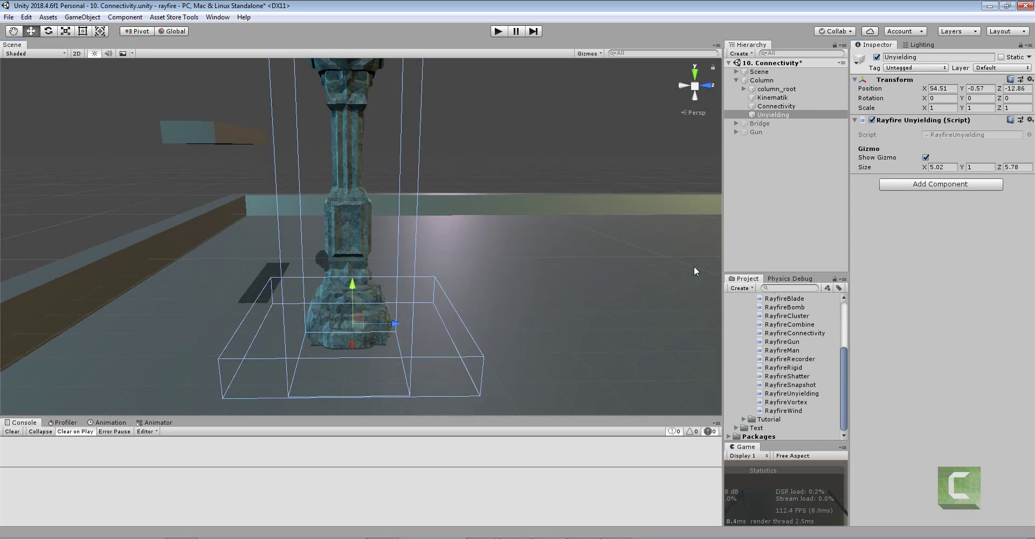
left_click(926, 166)
left_click_drag(927, 166, 915, 166)
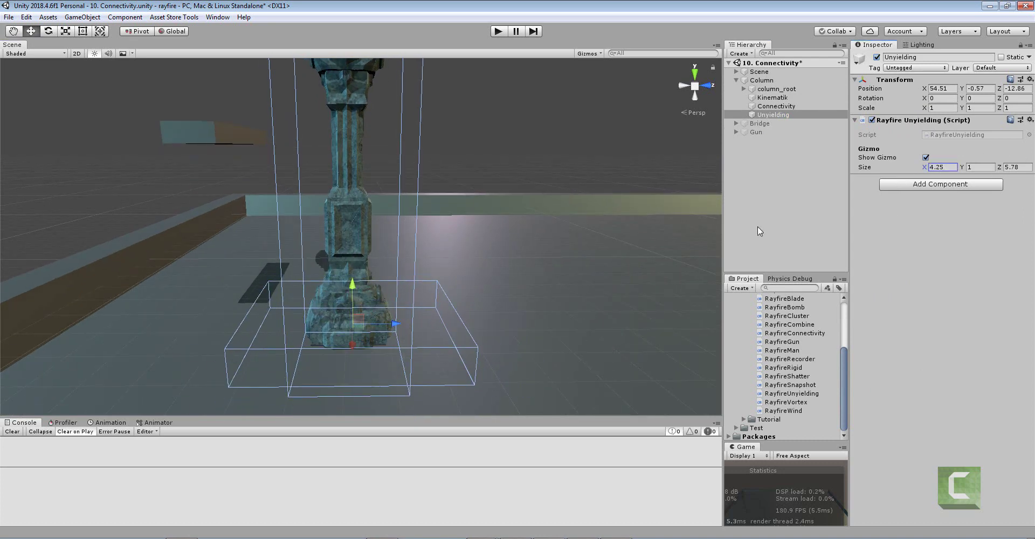
mouse_move(374, 291)
left_mouse_down("alt")
mouse_move(344, 326)
mouse_move(379, 281)
mouse_move(356, 295)
mouse_move(361, 286)
left_mouse_up("alt")
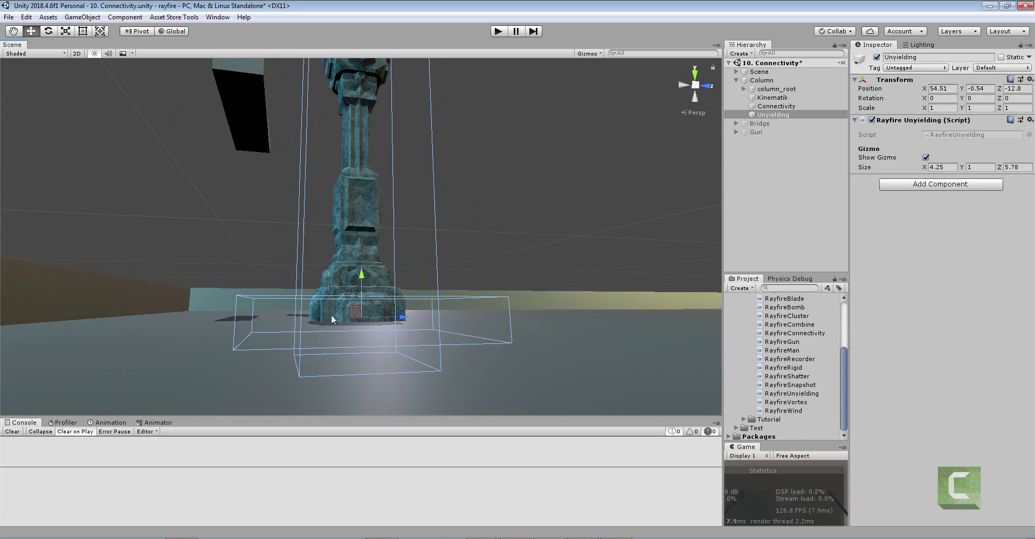
left_click_drag(407, 305, 367, 325, "alt")
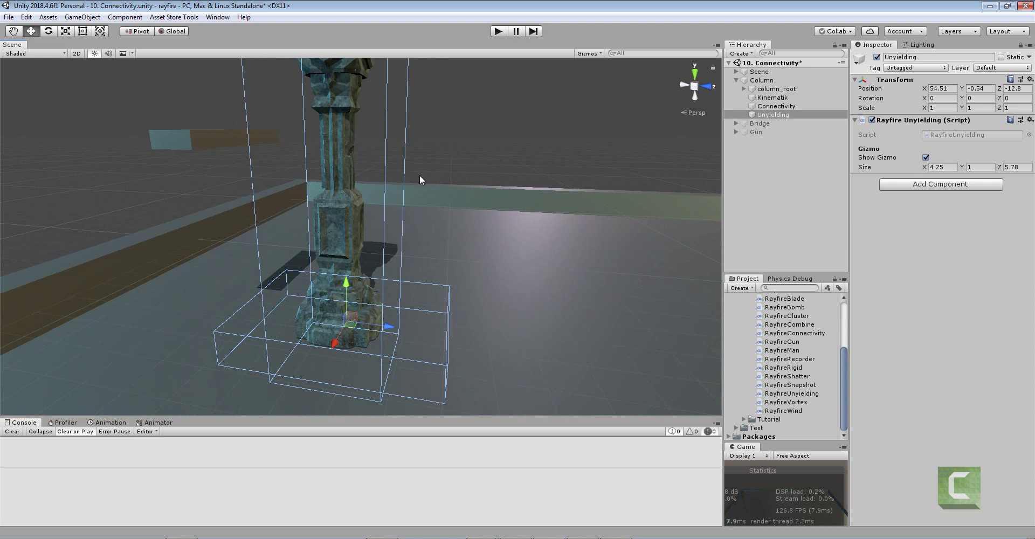
Examine column_root, its shaft shards and the Unyielding gizmo around the column's base from several angles
left_click(325, 144)
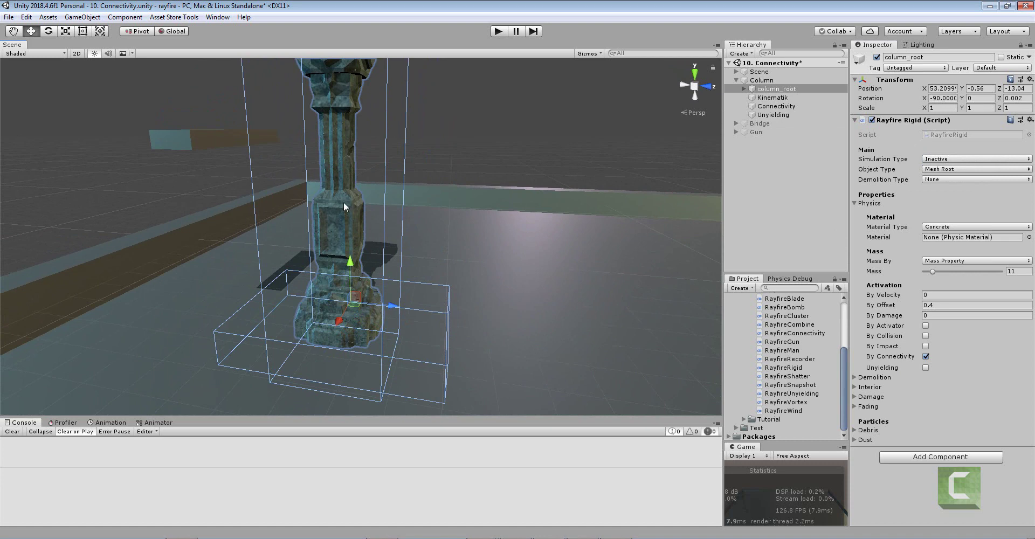
scroll(343, 201, "down", 5)
left_click(343, 178)
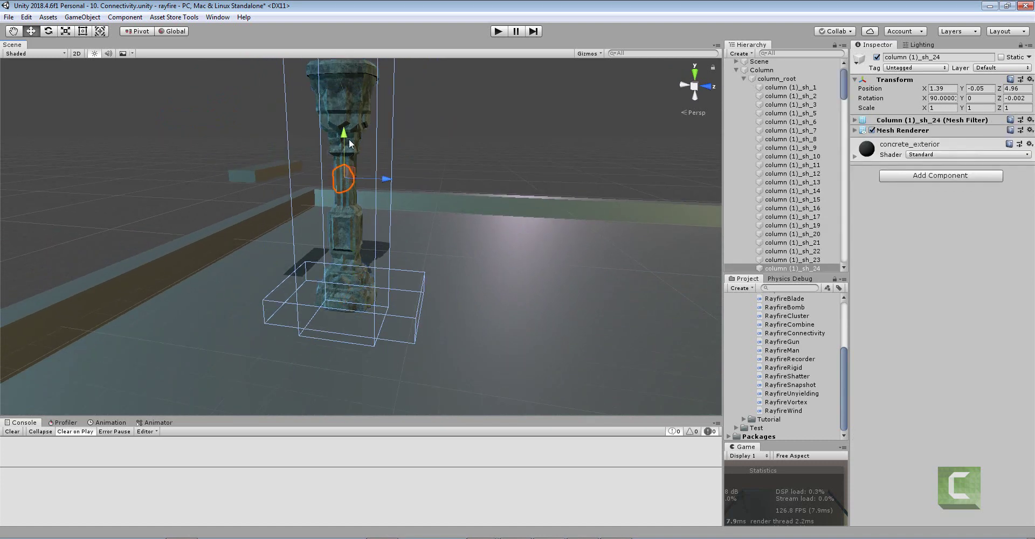
left_click(350, 97)
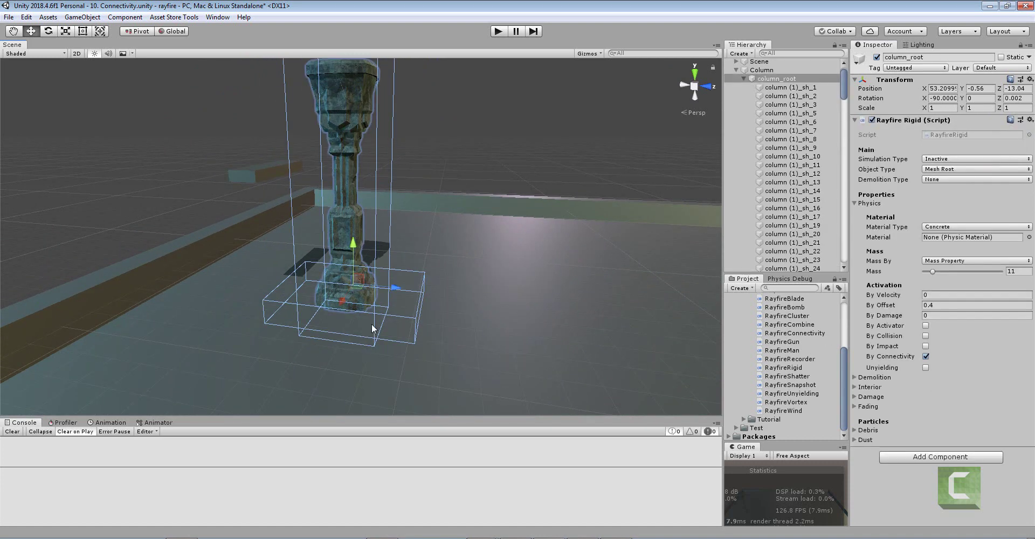
left_click(376, 303)
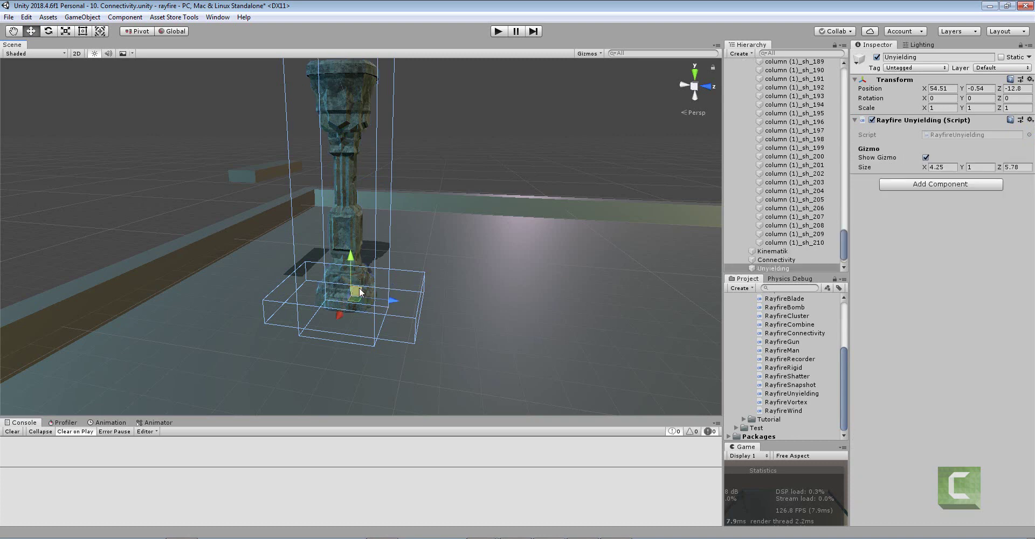
left_click_drag(354, 286, 367, 261, "alt")
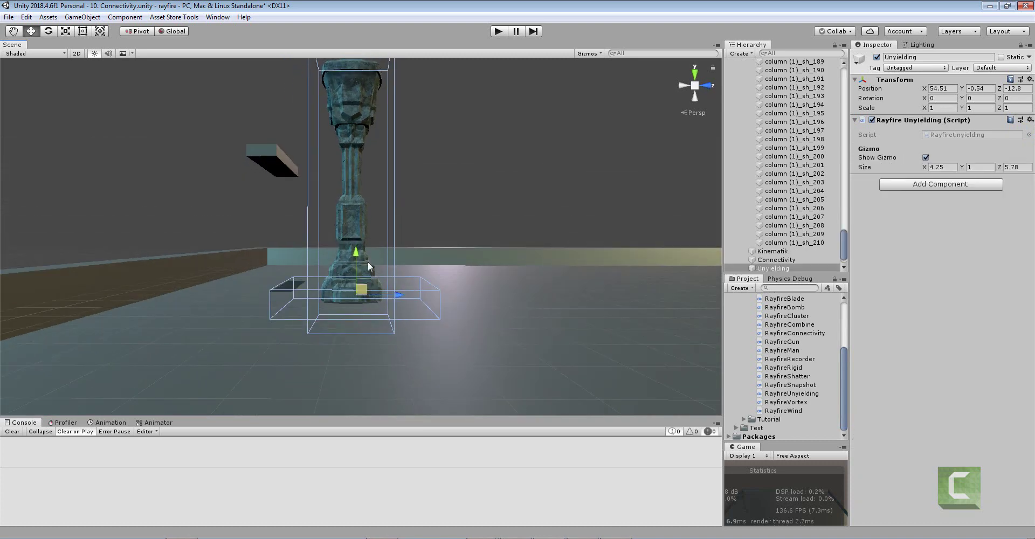
middle_click_drag(369, 236, 365, 303)
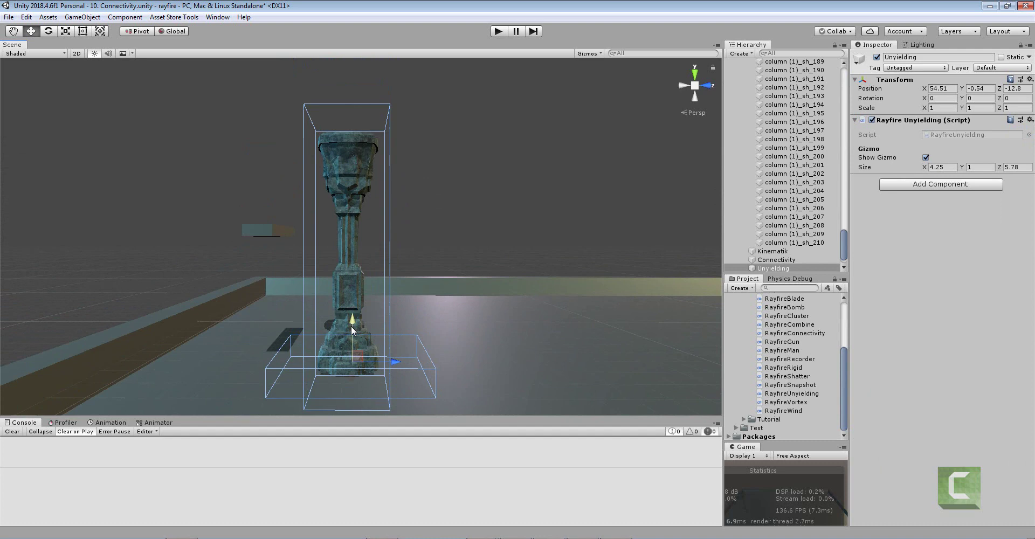
left_click_drag(354, 306, 359, 325, "alt")
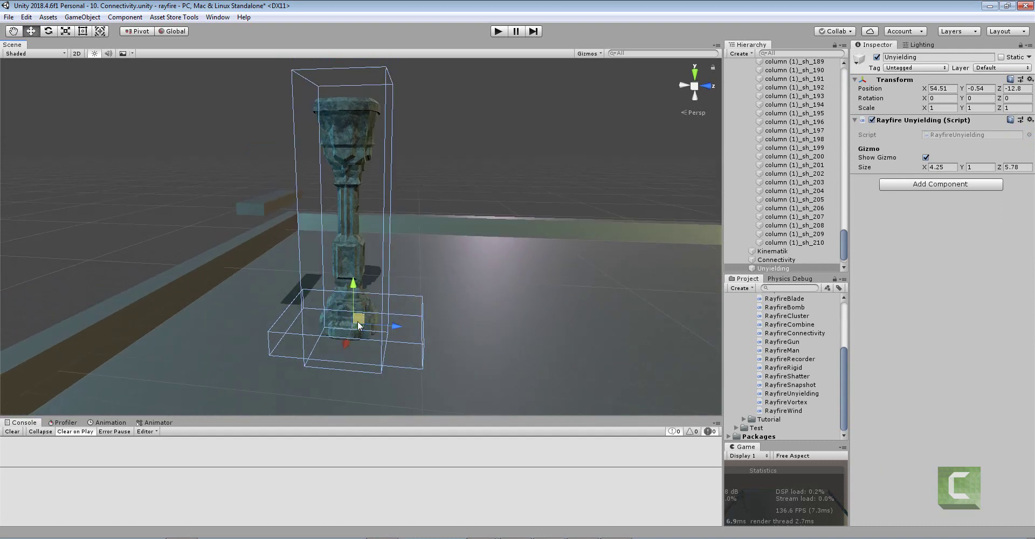
Run the simulation and push the Kinematik block through the column's shaft
left_click(500, 31)
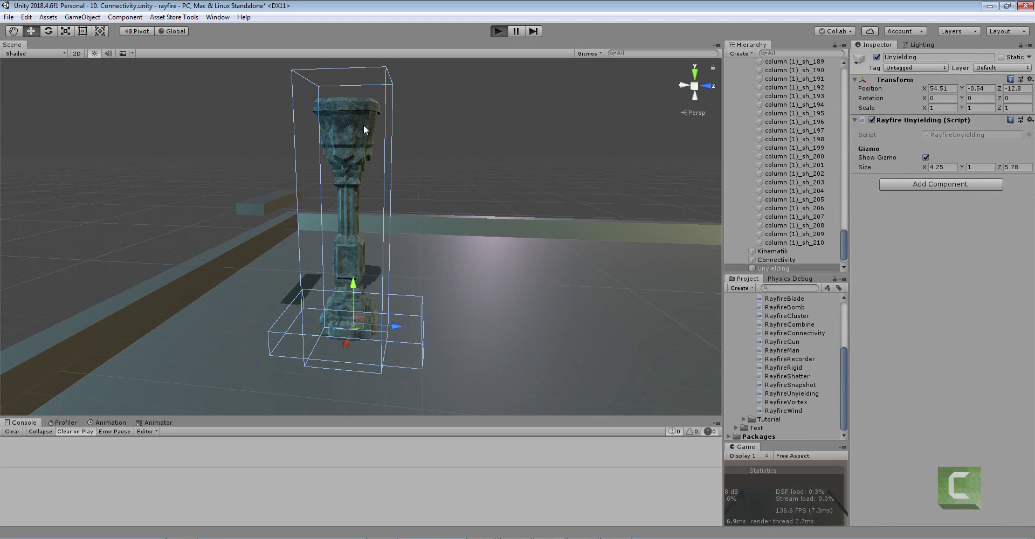
left_click(269, 202)
mouse_move(312, 203)
left_mouse_down()
mouse_move(477, 207)
mouse_move(312, 204)
left_mouse_up()
Compare the Unyielding option on shards in the column's base, upper part and lower shaft
left_click(353, 327)
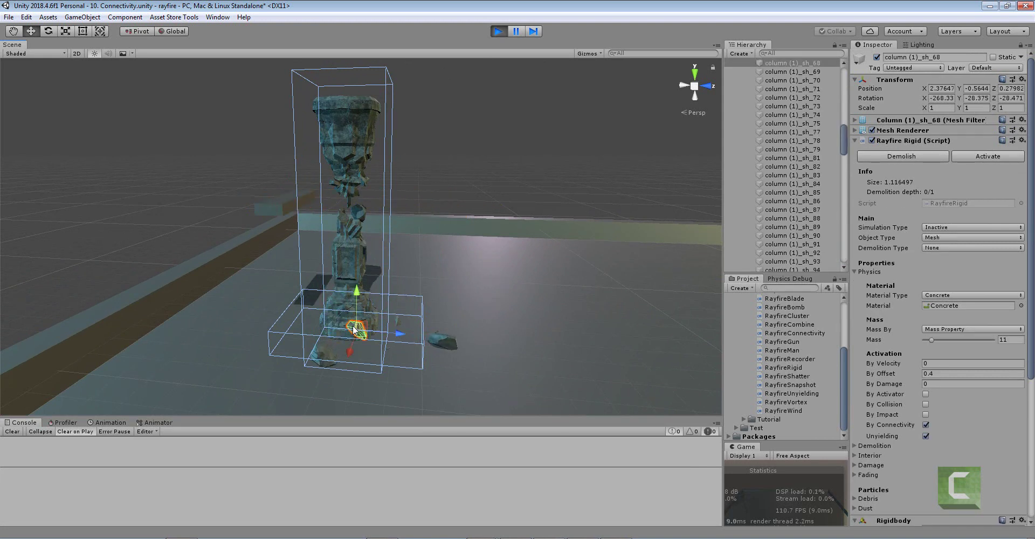
left_click(358, 162)
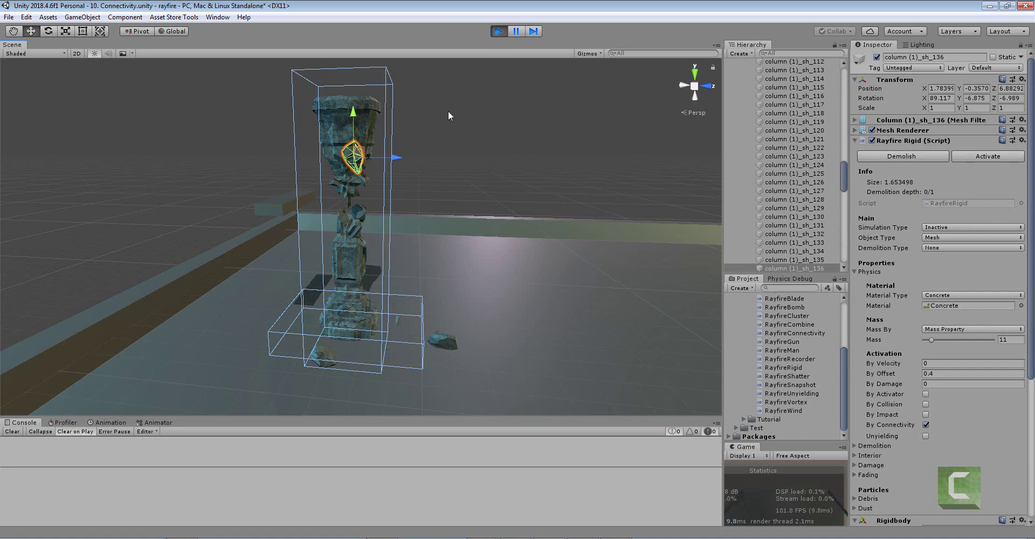
scroll(334, 222, "up", 7)
right_click_drag(346, 214, 280, 169)
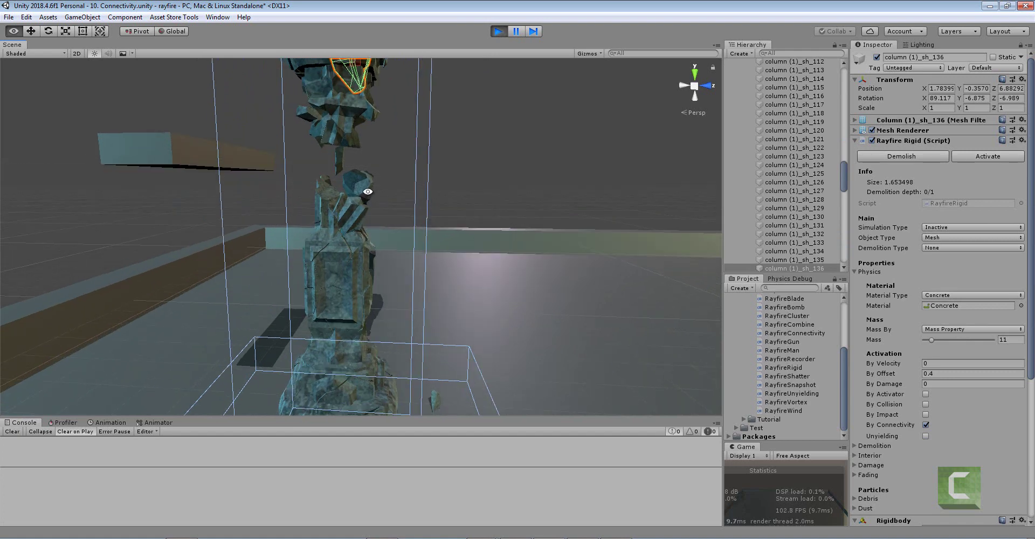
left_click(336, 253)
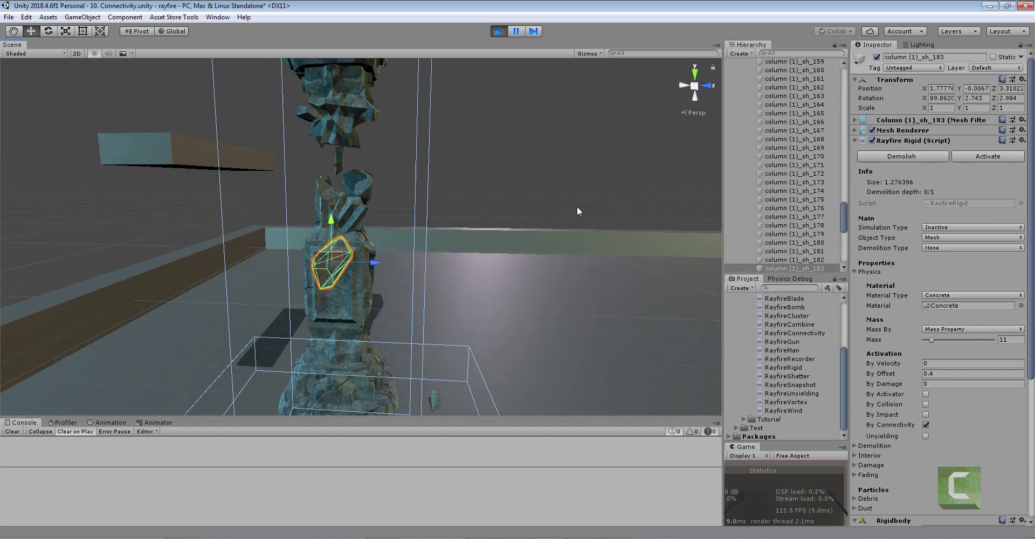
Collapse column_root's list of shards and check the Connectivity Type of the Connectivity object
scroll(577, 207, "down", 3)
left_click_drag(844, 206, 839, 70)
left_click(803, 90)
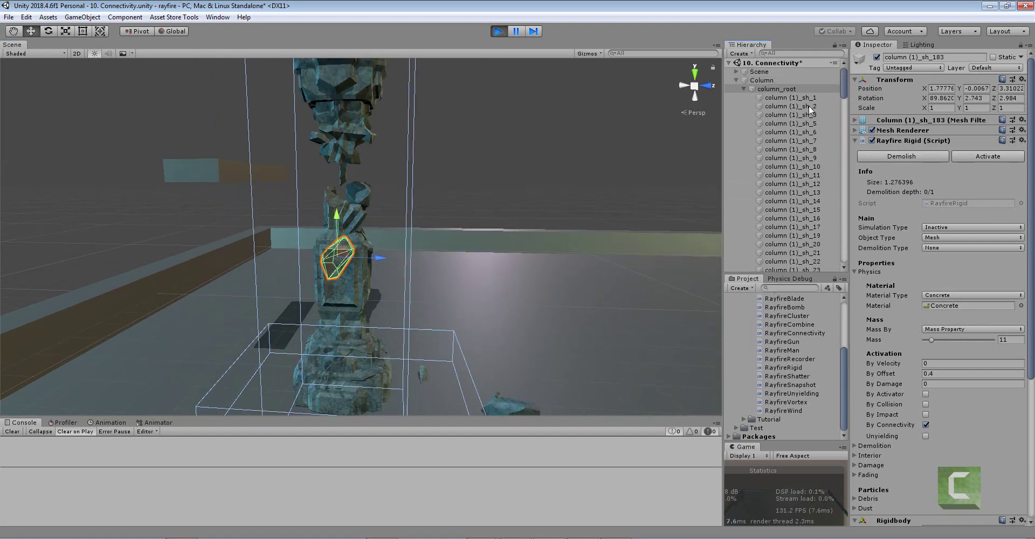
left_click(743, 88)
left_click(764, 106)
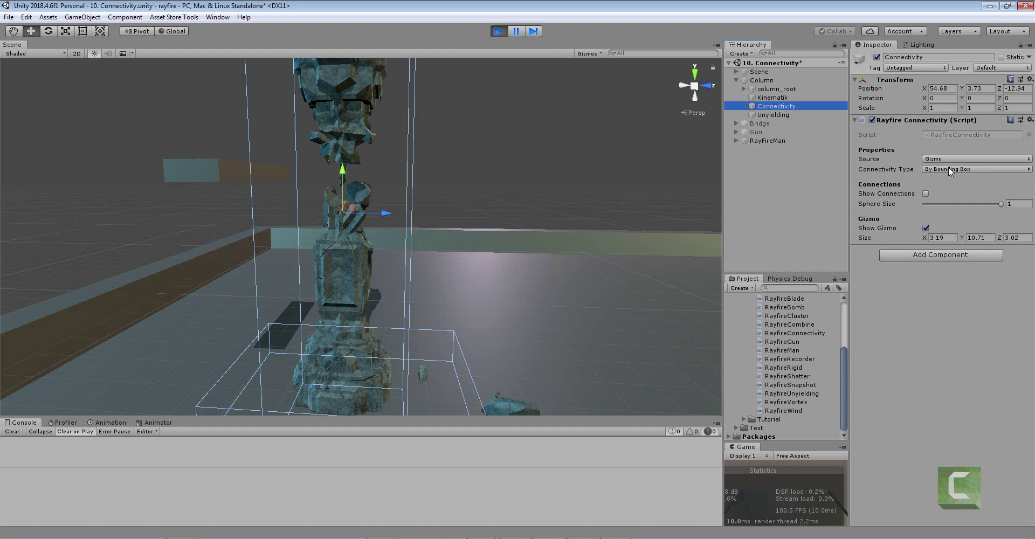
Examine the shards around the break in the shaft that link the column's upper and lower parts
scroll(448, 231, "up", 3)
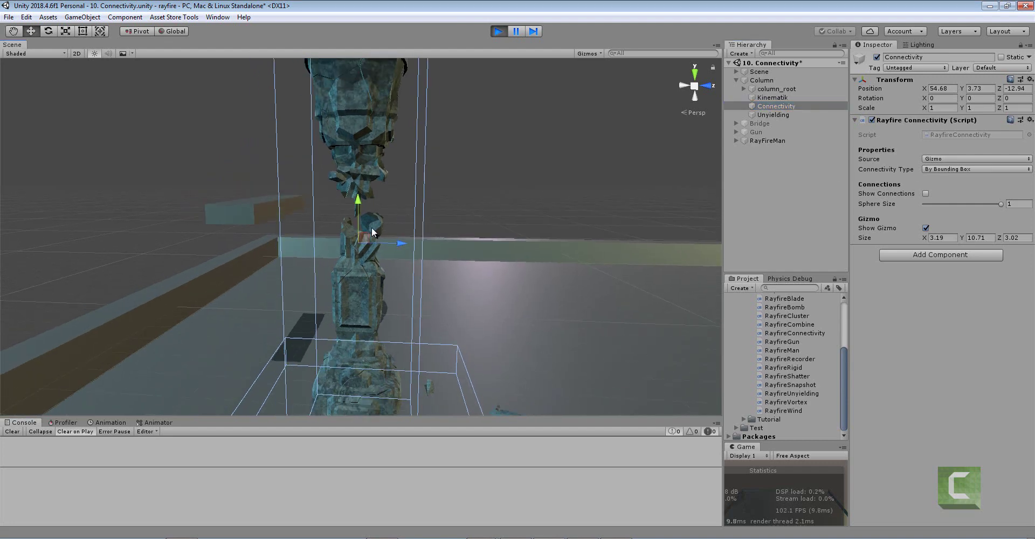
scroll(371, 225, "up", 4)
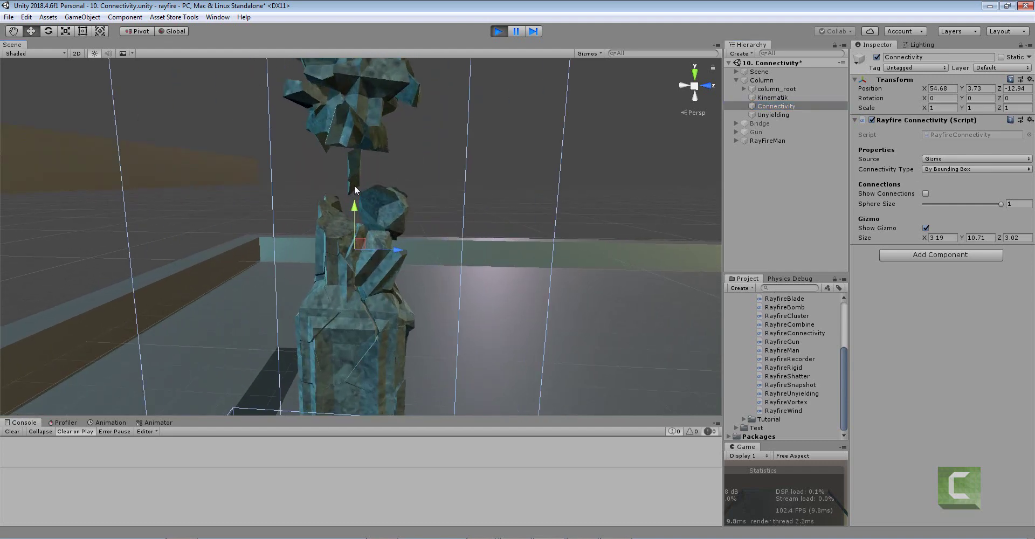
left_click(353, 172)
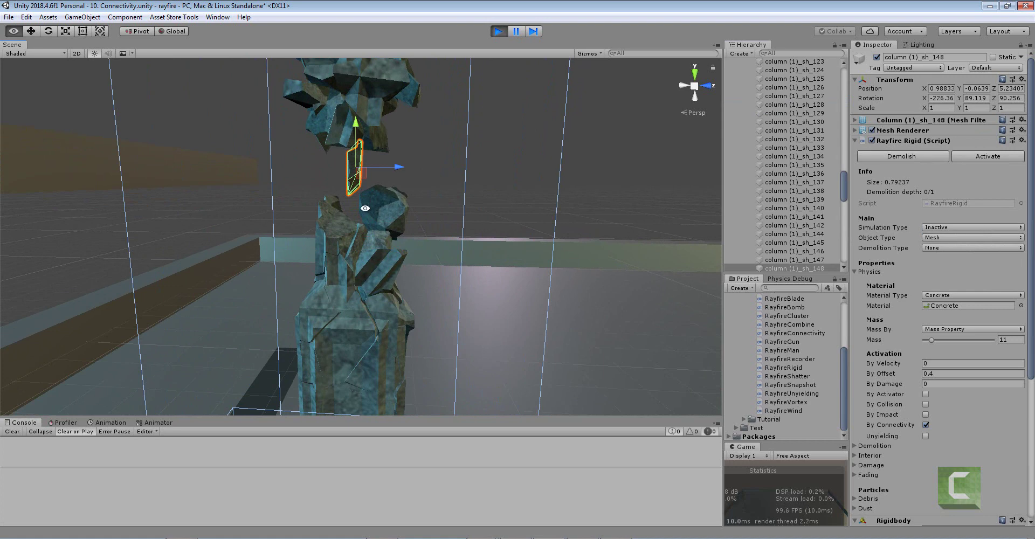
left_click_drag(373, 197, 354, 208, "alt")
left_click(352, 198)
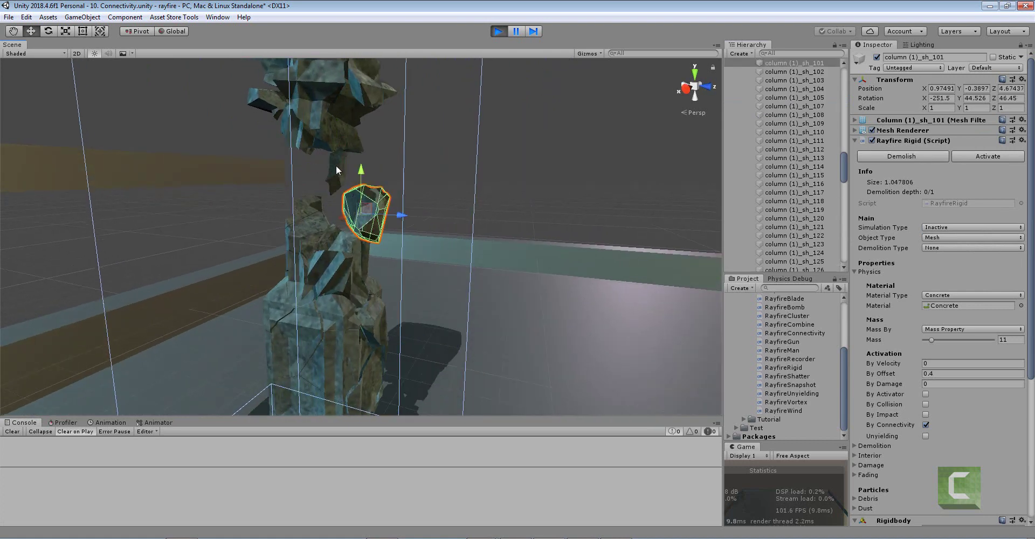
left_click(335, 166)
left_click(304, 144)
left_click(359, 199)
left_click(454, 163)
scroll(232, 178, "down", 3)
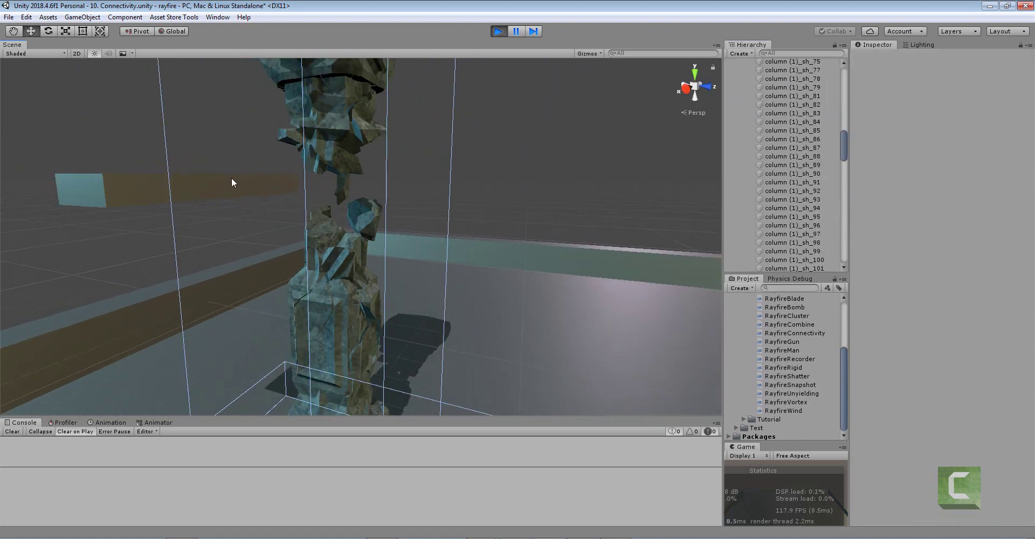
Sweep the Kinematik block through the remaining shaft shards to about Y 3.76, Z -15.34, and stop the simulation
left_click(231, 180)
left_click_drag(254, 224, 318, 232, "alt")
left_click_drag(207, 199, 228, 251)
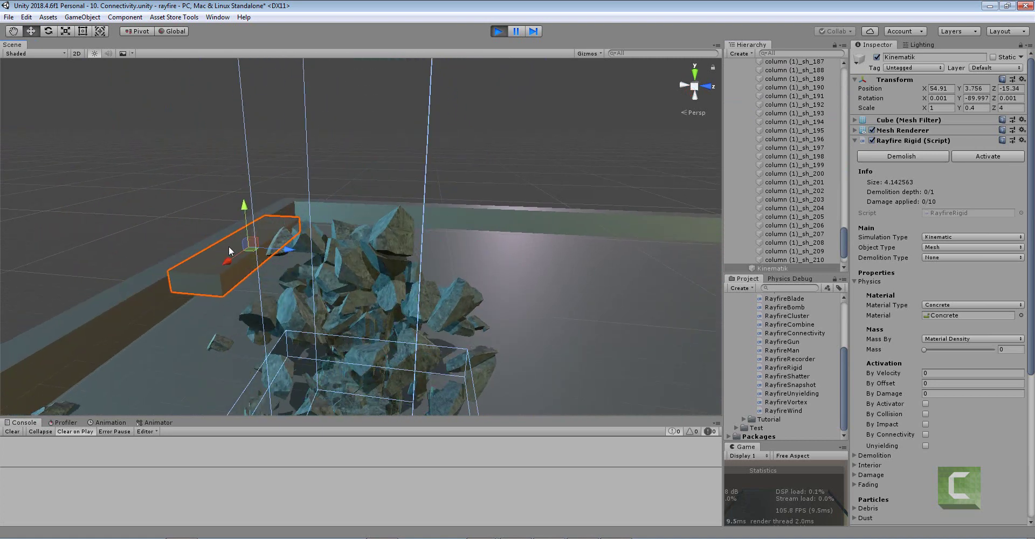
left_click(495, 31)
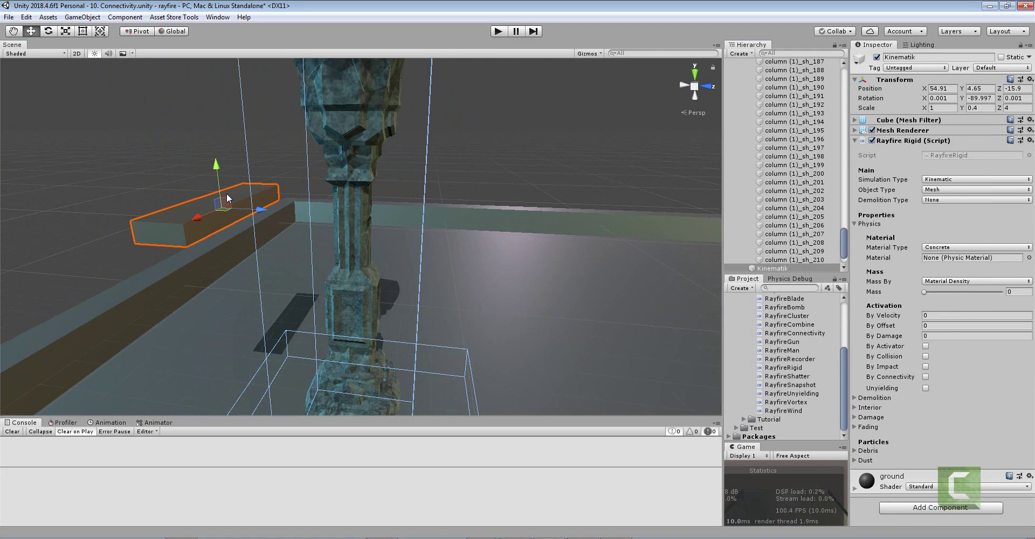
Scale the Kinematik block taller, to a Y scale of about 1.04
key("r")
left_click_drag(213, 168, 218, 108)
scroll(248, 221, "down", 3)
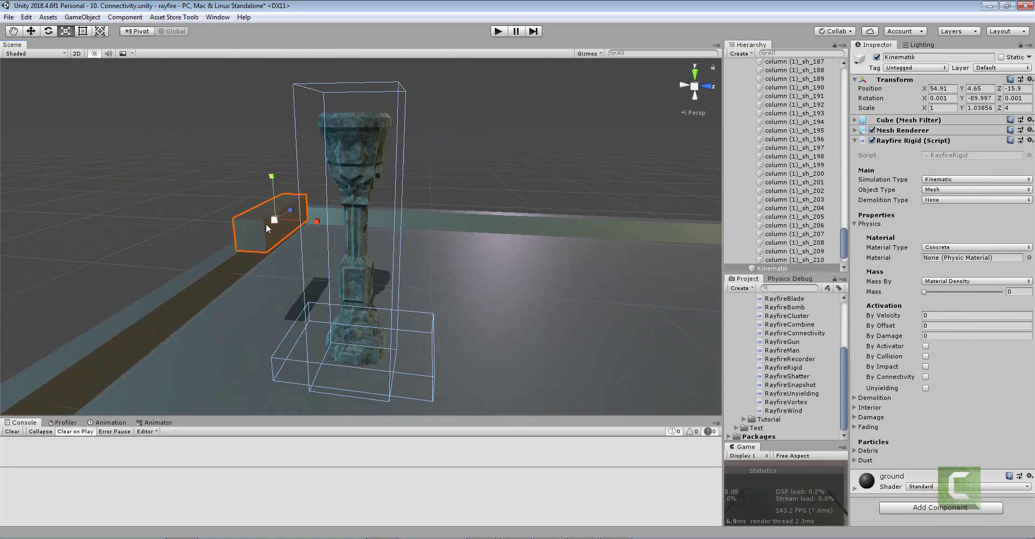
left_click_drag(267, 223, 324, 183, "alt")
Run the simulation, sweep the enlarged Kinematik block through the column to about Y 4.12, Z -16.15, and stop the simulation
left_click(496, 32)
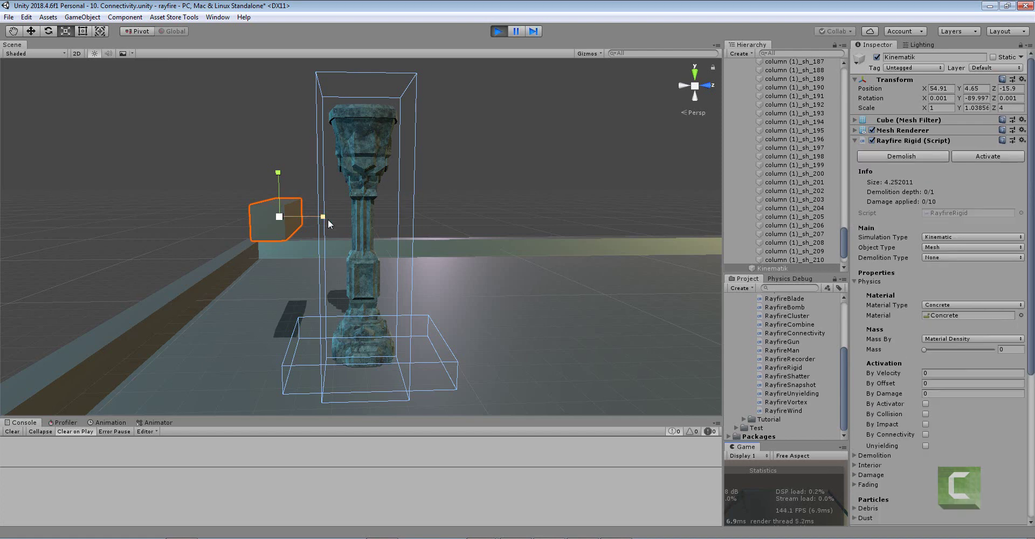
middle_click_drag(330, 237, 305, 247)
key("w")
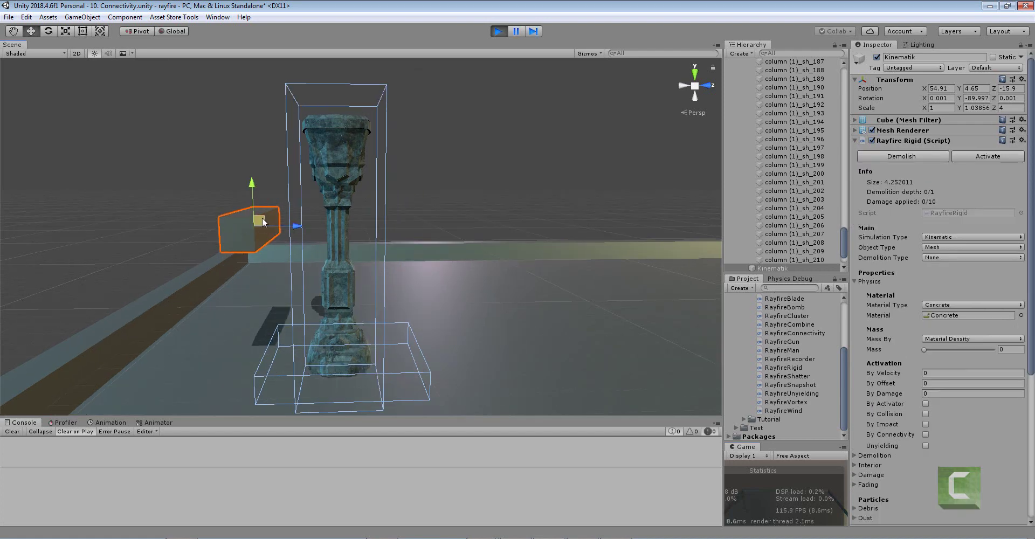
mouse_move(260, 221)
left_mouse_down()
mouse_move(412, 237)
mouse_move(369, 247)
mouse_move(256, 237)
left_mouse_up()
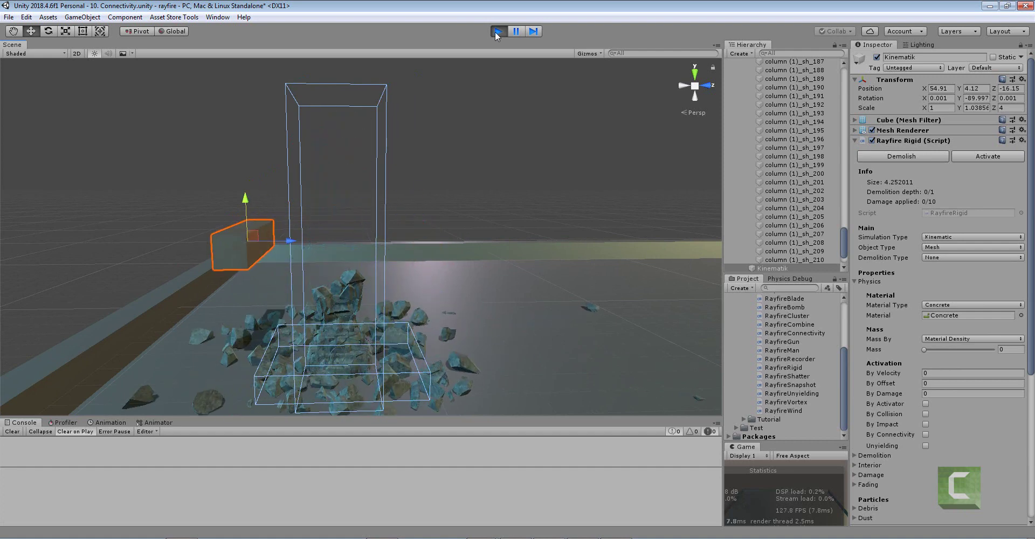
key("ctrl+p")
Set the By Offset activation of column_root to 0.2
left_click(347, 173)
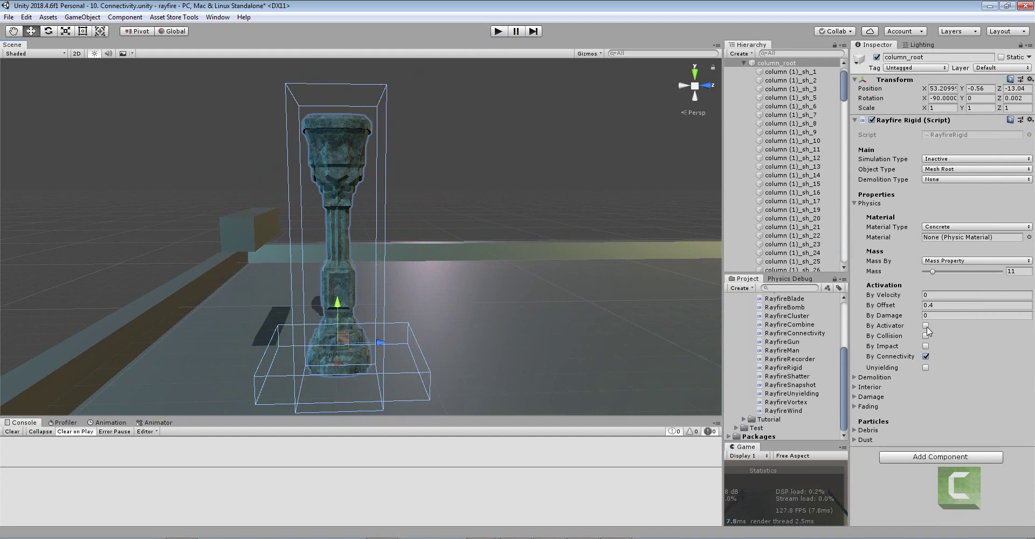
left_click(930, 304)
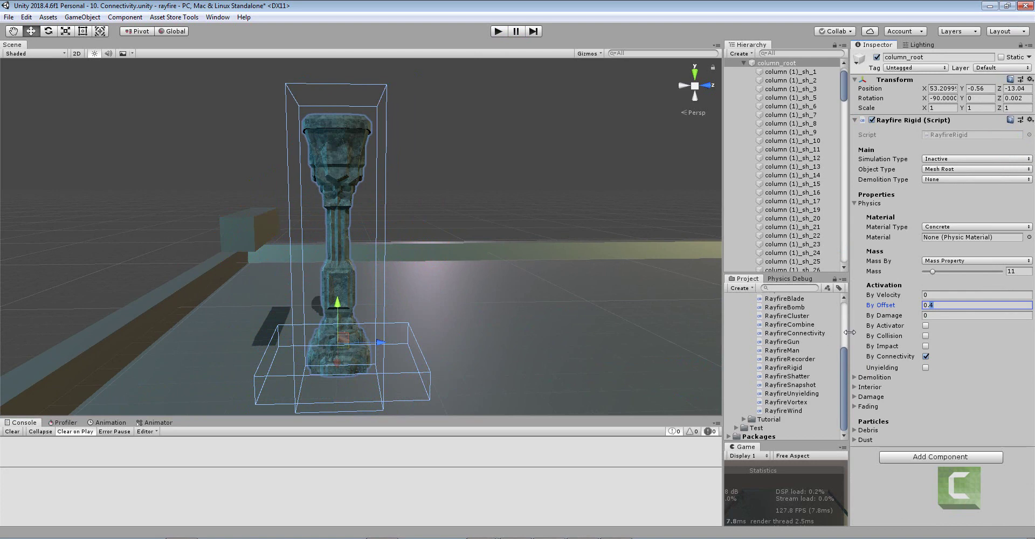
type("0.2")
key("Return")
Run the simulation and push the Kinematik block straight through the column's shaft to about Z -9.39
left_click(498, 31)
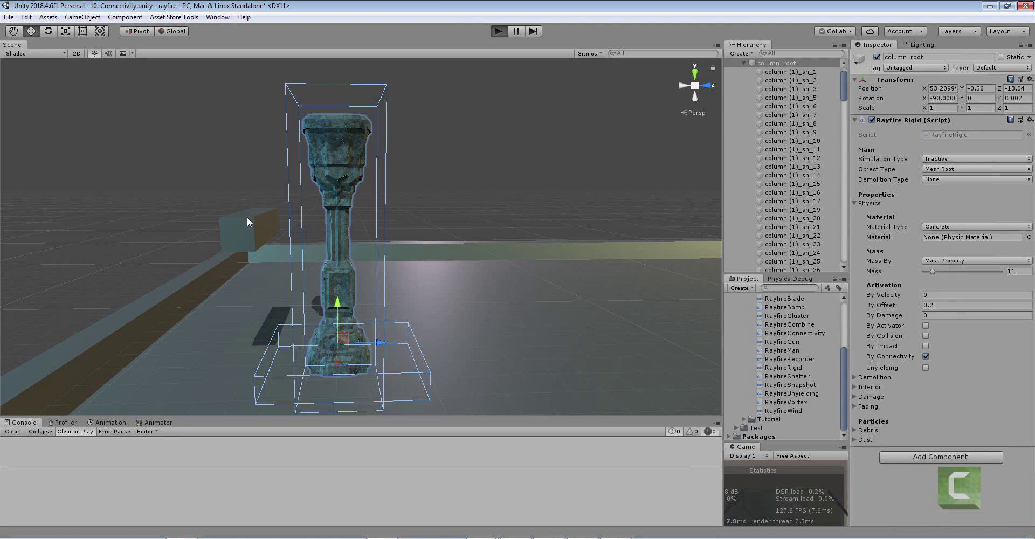
left_click(247, 218)
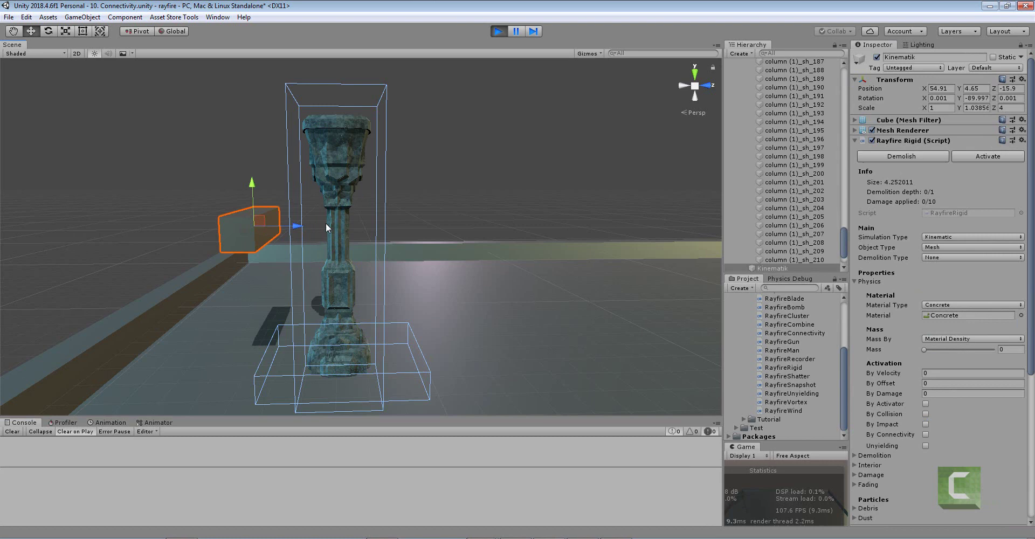
scroll(326, 222, "up", 3)
left_click_drag(290, 228, 489, 227)
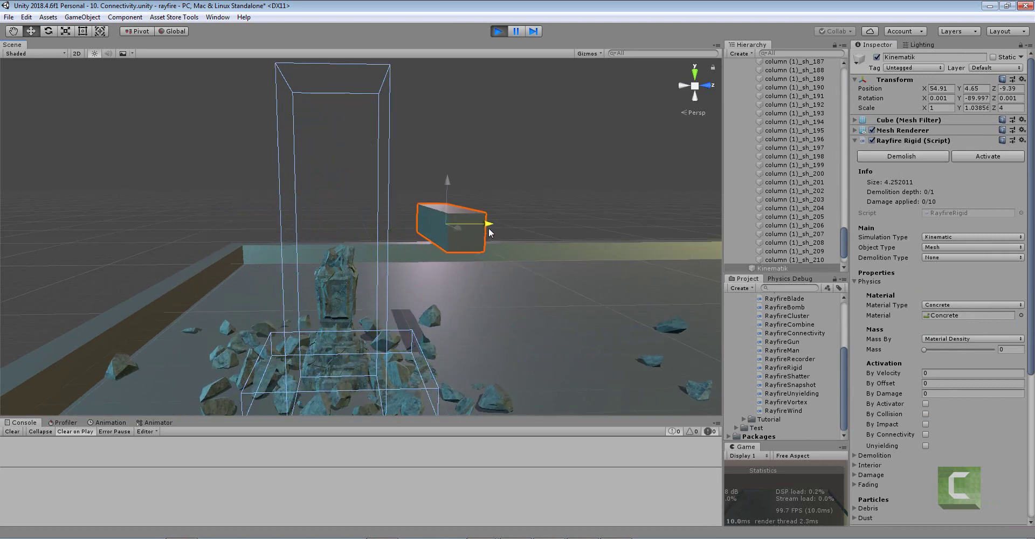
right_click_drag(330, 163, 331, 118)
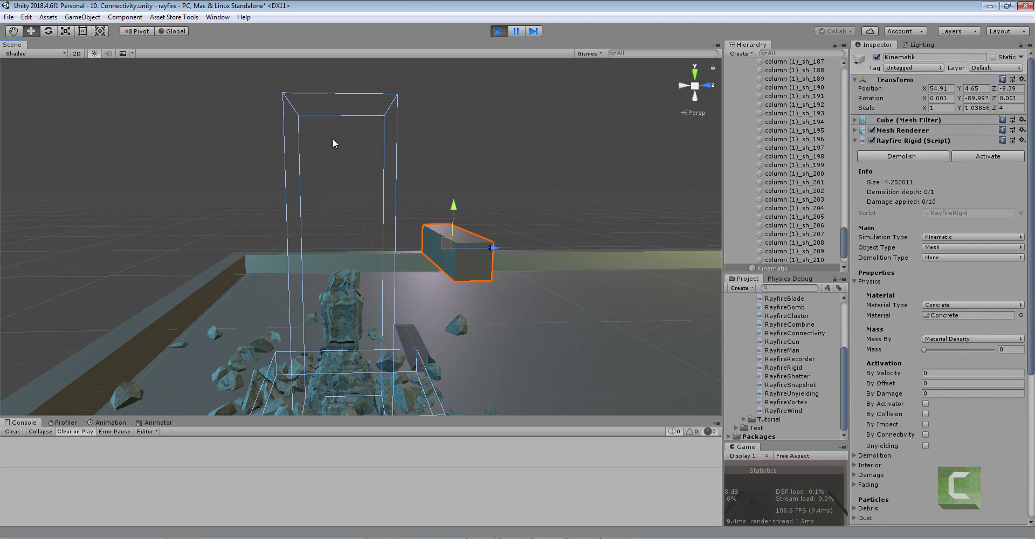
Examine the broken column's stump and scattered debris from several angles, and stop the simulation
right_click_drag(359, 182, 242, 234)
scroll(276, 258, "up", 5)
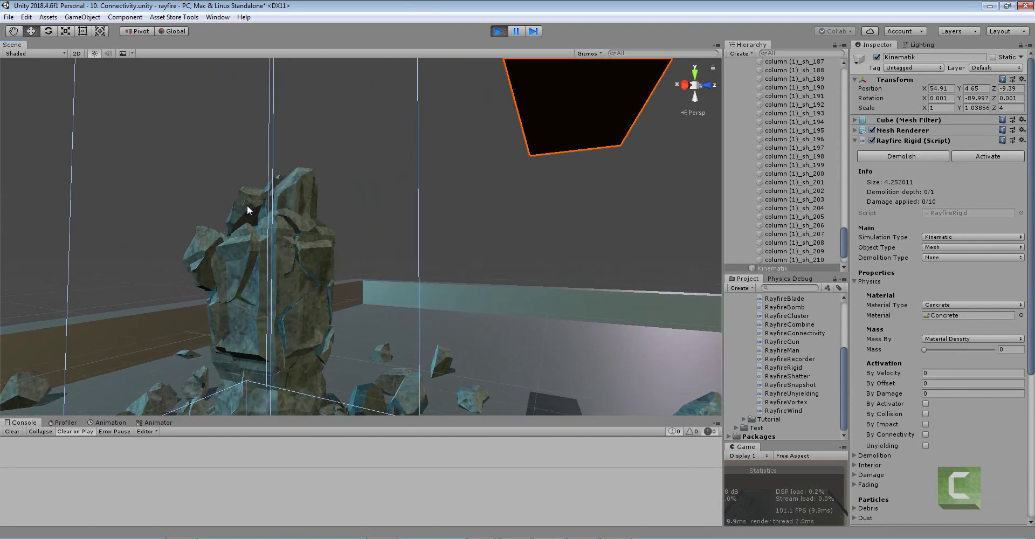
left_click_drag(248, 223, 312, 218, "alt")
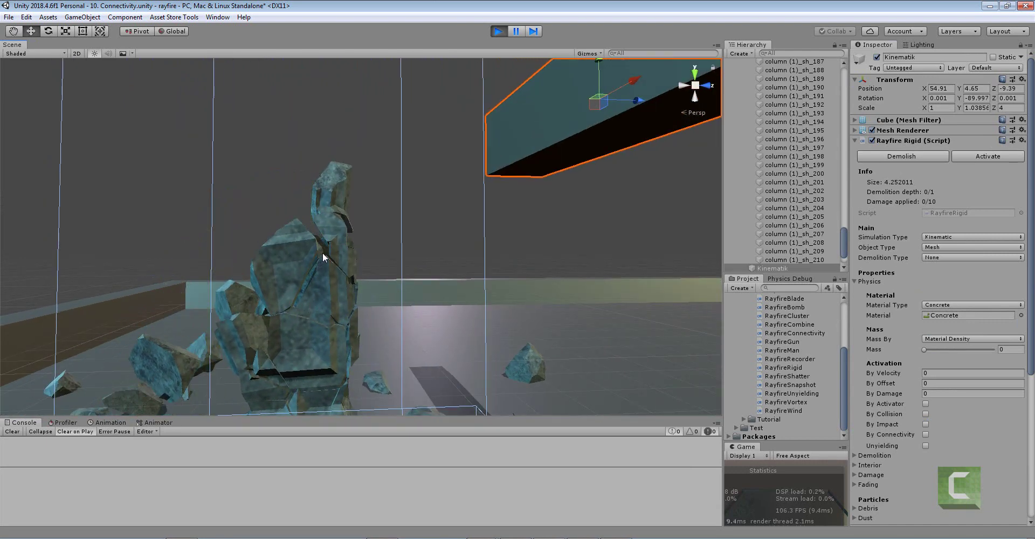
scroll(337, 251, "down", 5)
left_click_drag(327, 266, 445, 297, "alt")
left_click_drag(350, 295, 456, 296, "alt")
middle_click_drag(432, 291, 436, 266)
left_click_drag(386, 221, 302, 210, "alt")
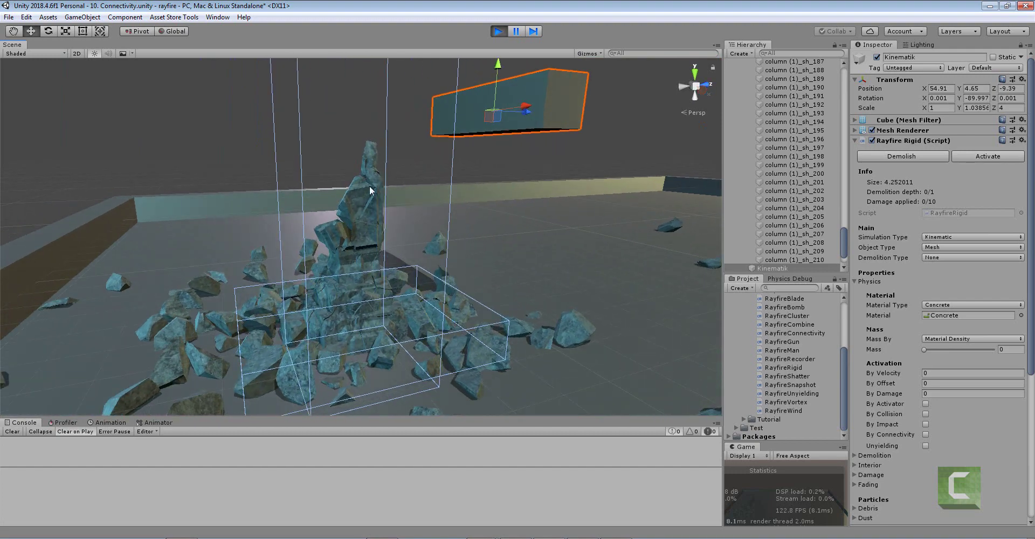
left_click(491, 28)
scroll(427, 299, "down", 1)
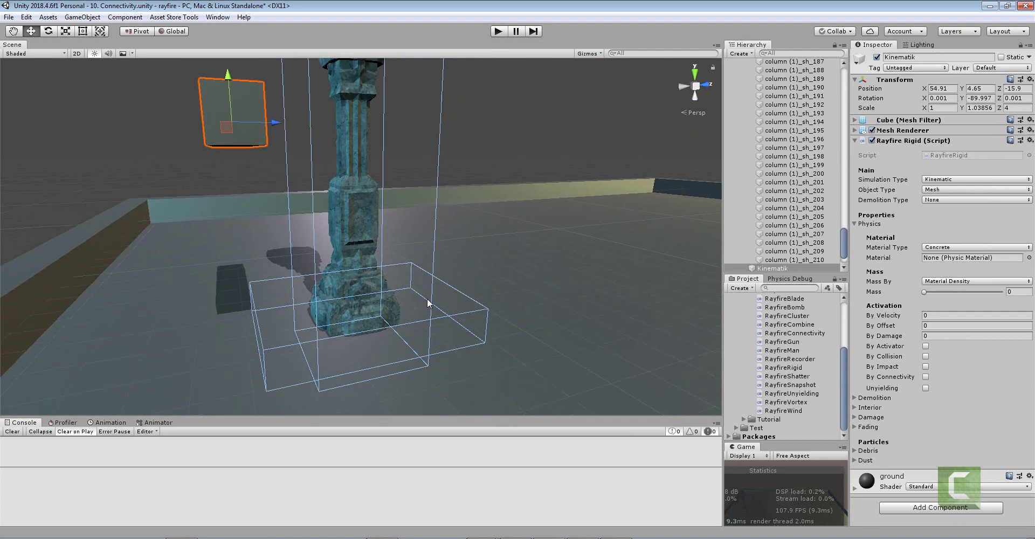
Raise the Unyielding gizmo from the column's base to its top, at about Y 8.26
left_click(481, 306)
left_click(487, 309)
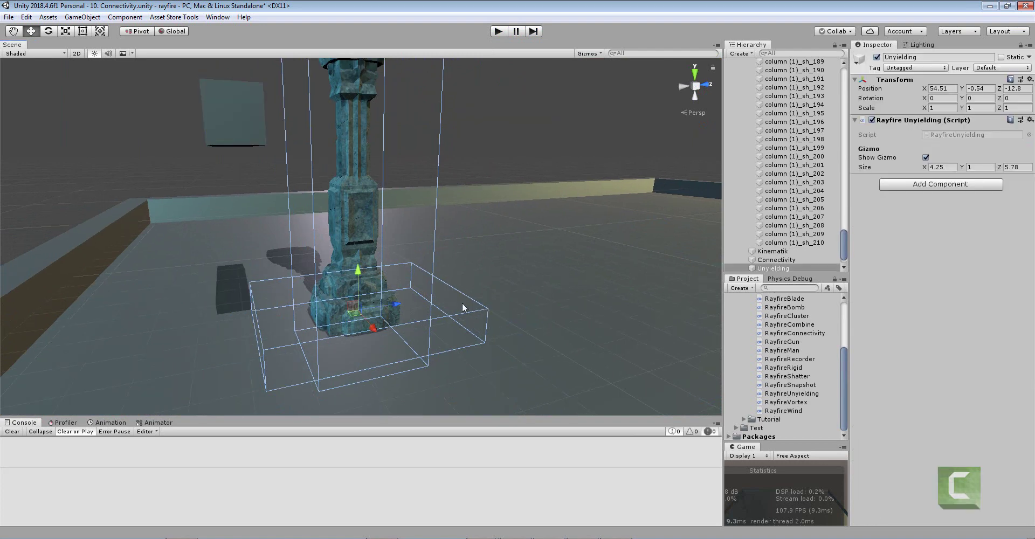
middle_click_drag(461, 302, 347, 314)
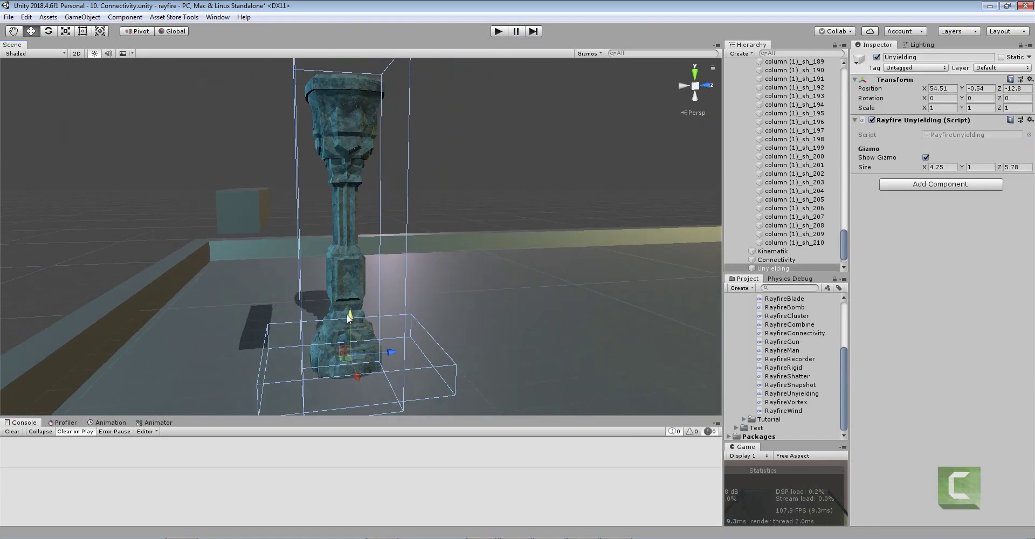
left_click_drag(347, 314, 346, 61, "ctrl")
middle_click_drag(339, 101, 339, 171)
left_click_drag(348, 128, 349, 121)
middle_click_drag(349, 123, 331, 165)
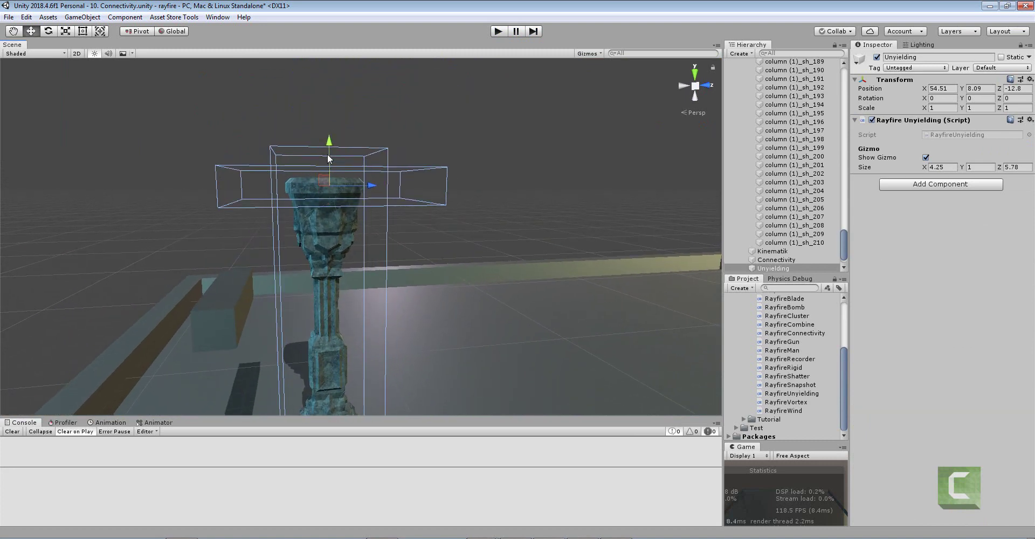
left_click_drag(327, 155, 330, 148)
middle_click_drag(315, 215, 318, 185)
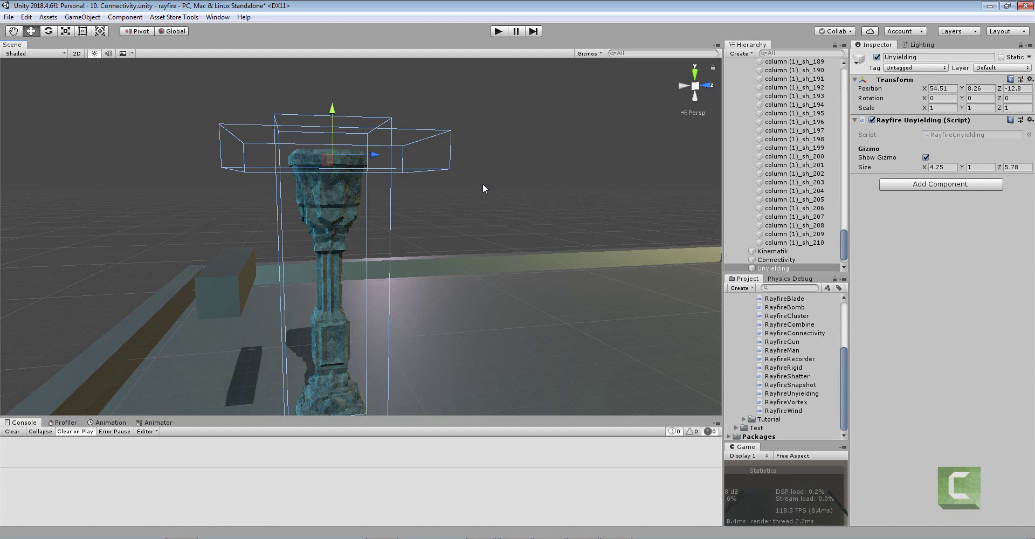
Raise column_root, Kinematik, Connectivity and Unyielding together above the floor, bringing the Kinematik block to about Y 7.41
scroll(501, 211, "down", 1)
scroll(825, 159, "up", 5)
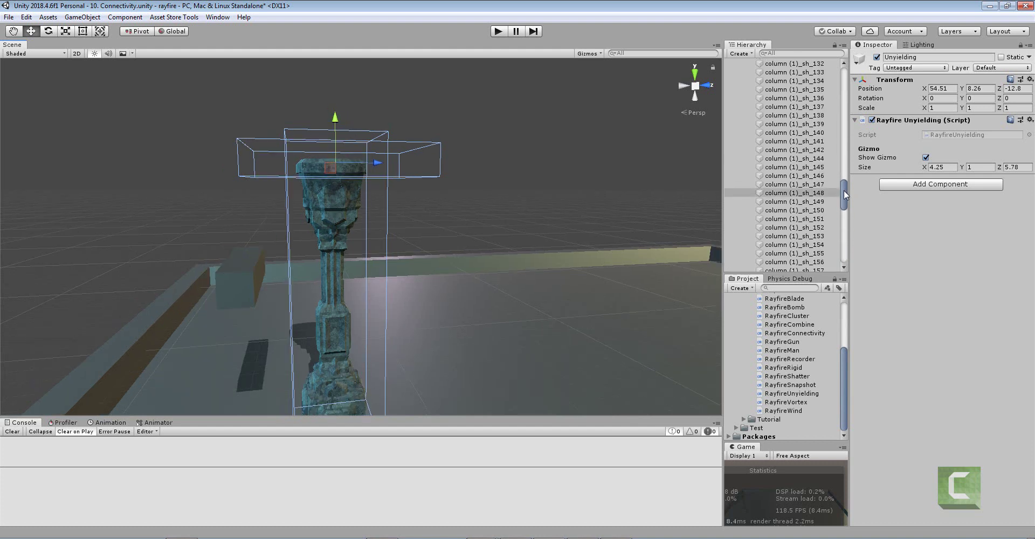
left_click_drag(843, 189, 854, 71)
left_click(744, 89)
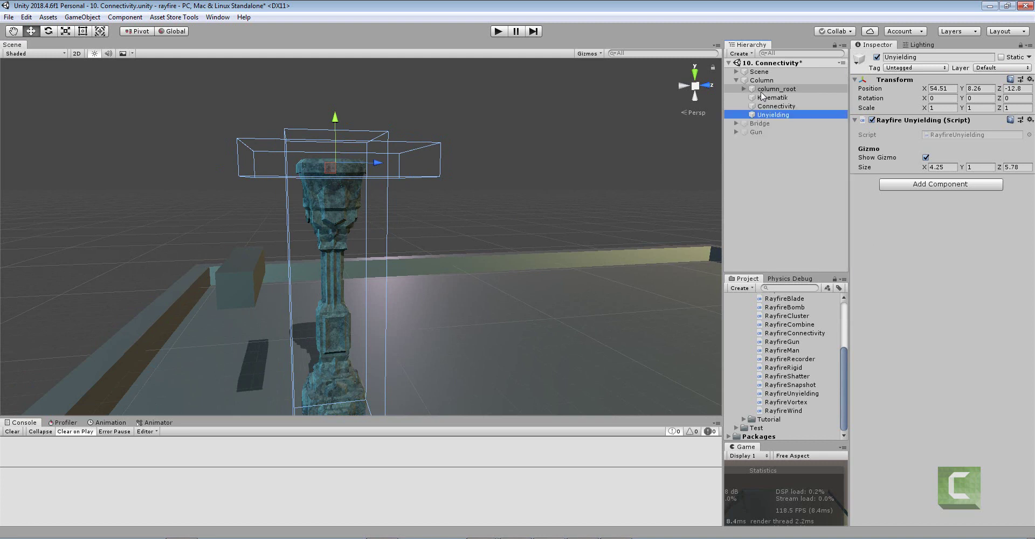
left_click(761, 90)
left_click(772, 115, "shift")
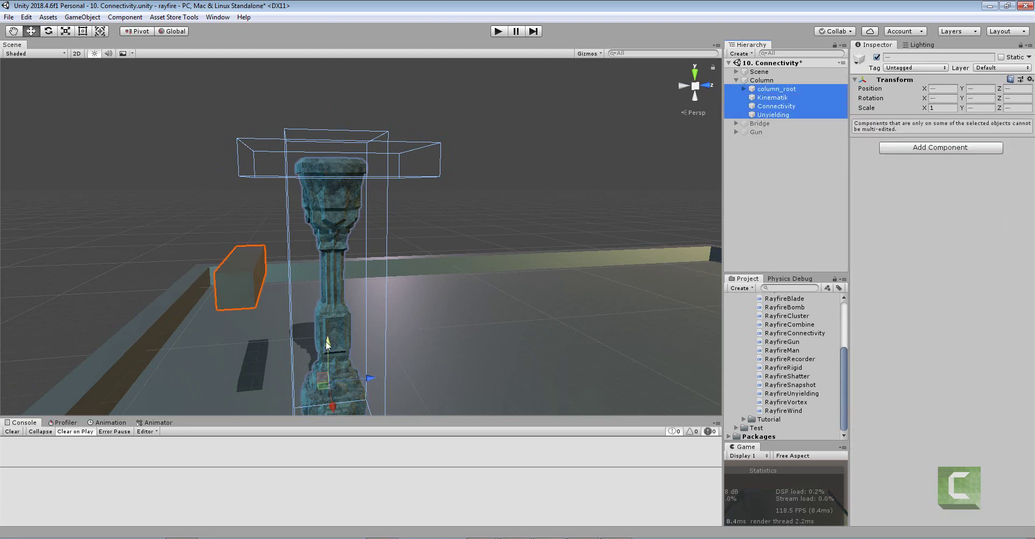
left_click_drag(327, 345, 330, 280)
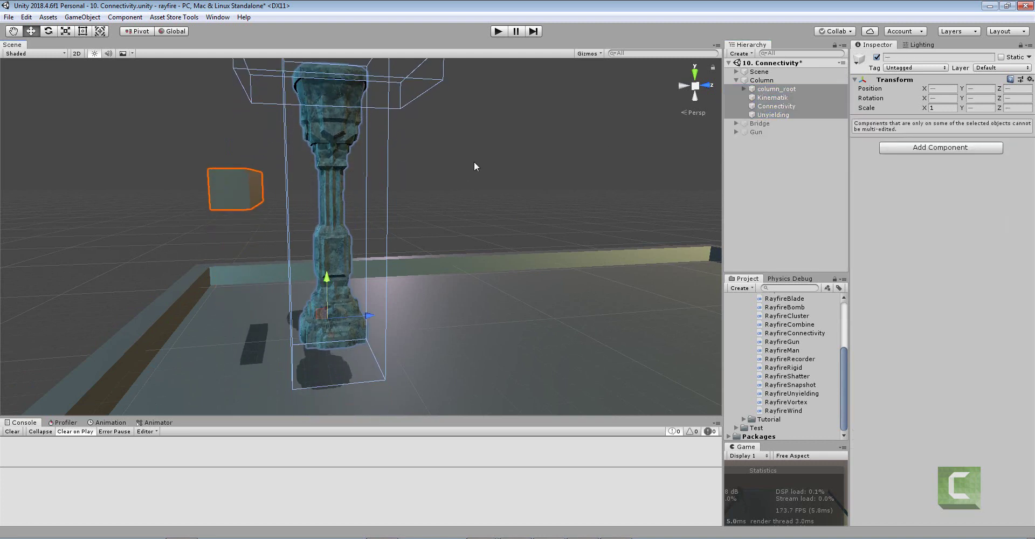
left_click(474, 160)
Run the simulation and inspect the Rayfire Rigid activation settings of a fragment at the column's top
left_click_drag(434, 167, 337, 111, "alt")
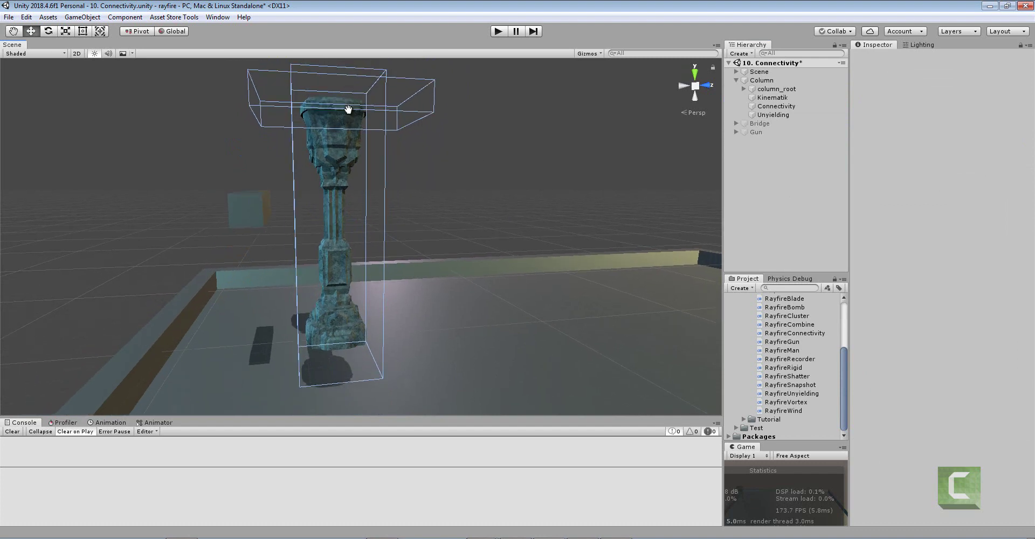
middle_click_drag(348, 110, 331, 131)
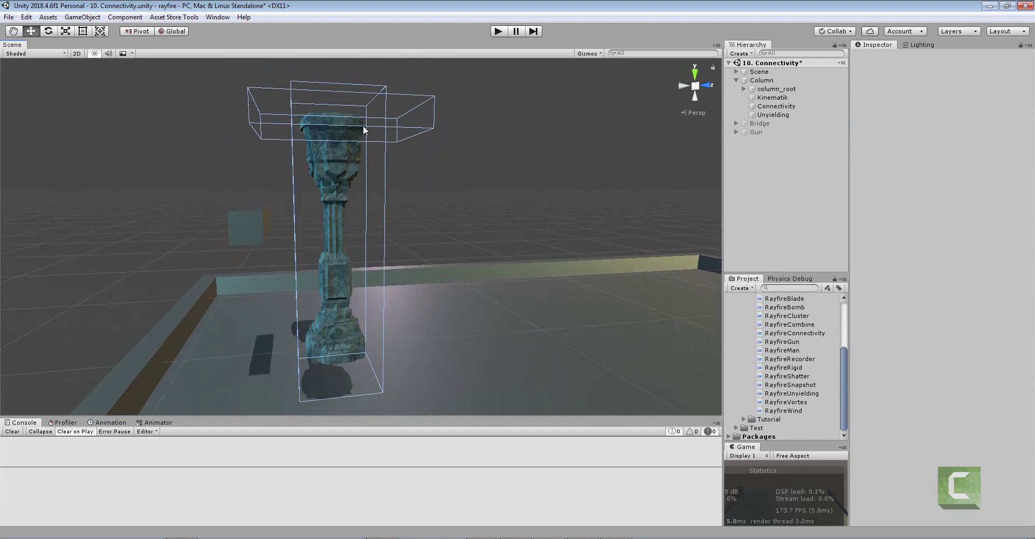
left_click(497, 31)
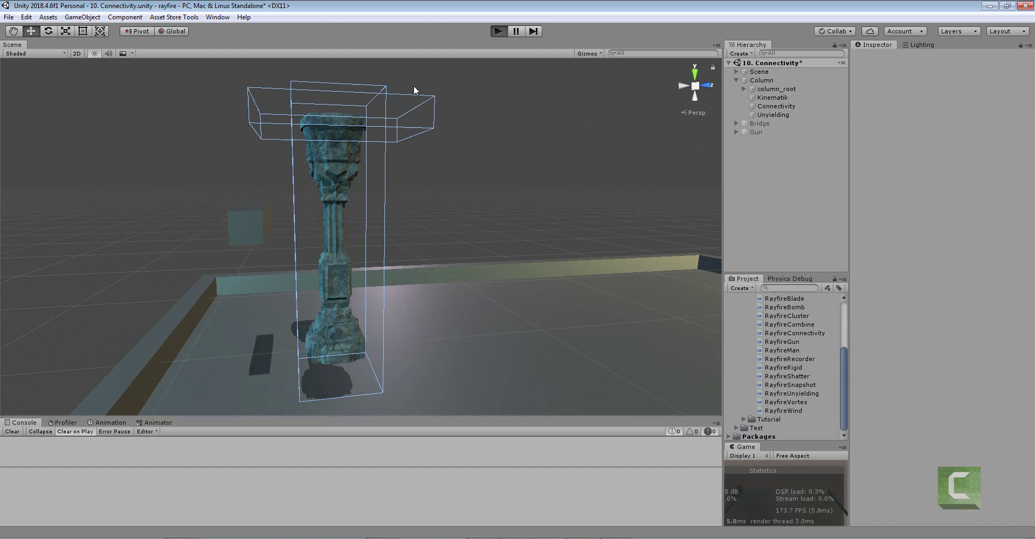
left_click(331, 121)
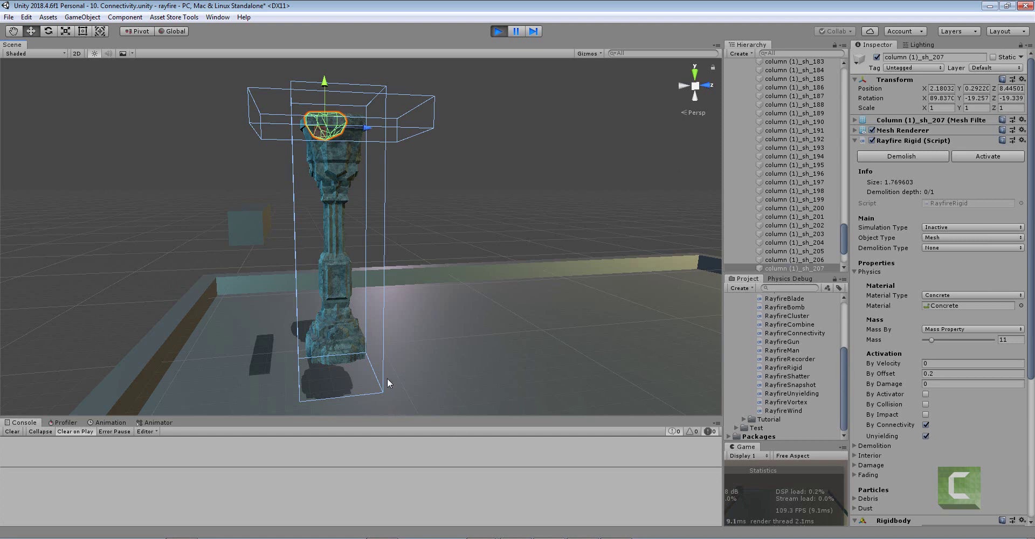
left_click(332, 341)
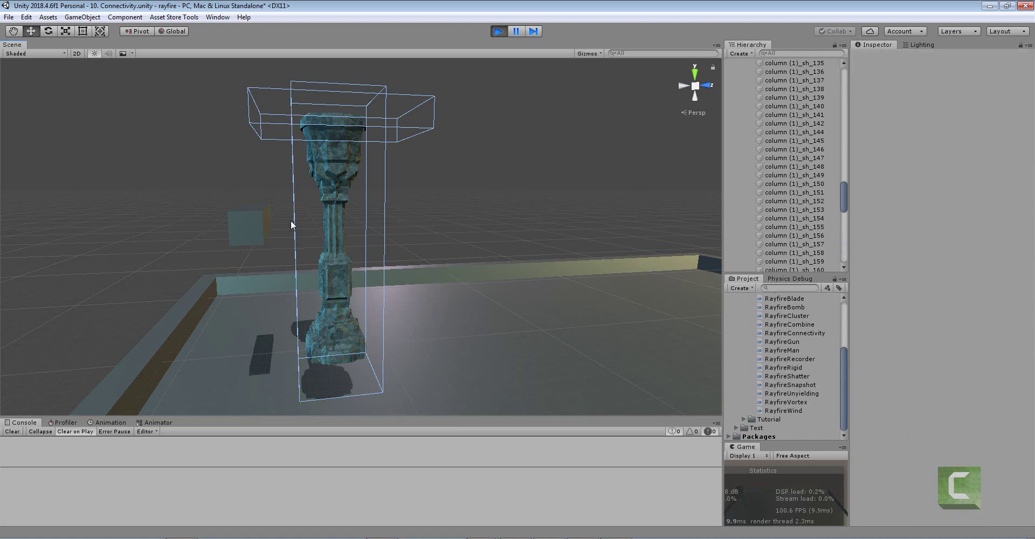
Push the Kinematik block through the hanging column's shaft to about Z -10.41, view the collapse, and stop the simulation
left_click(264, 230)
left_click_drag(290, 222, 443, 218)
middle_click_drag(362, 327, 346, 222)
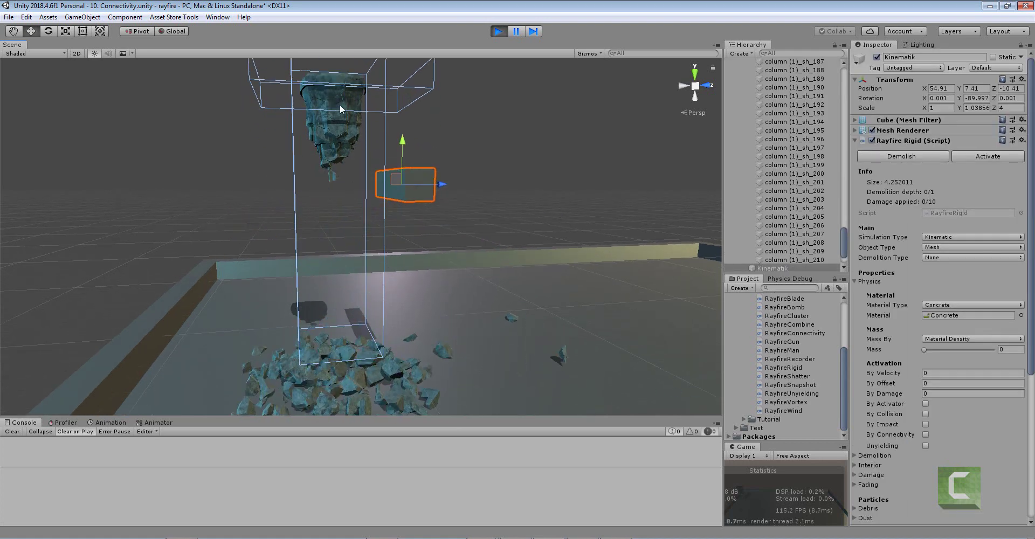
middle_click_drag(327, 297, 315, 267)
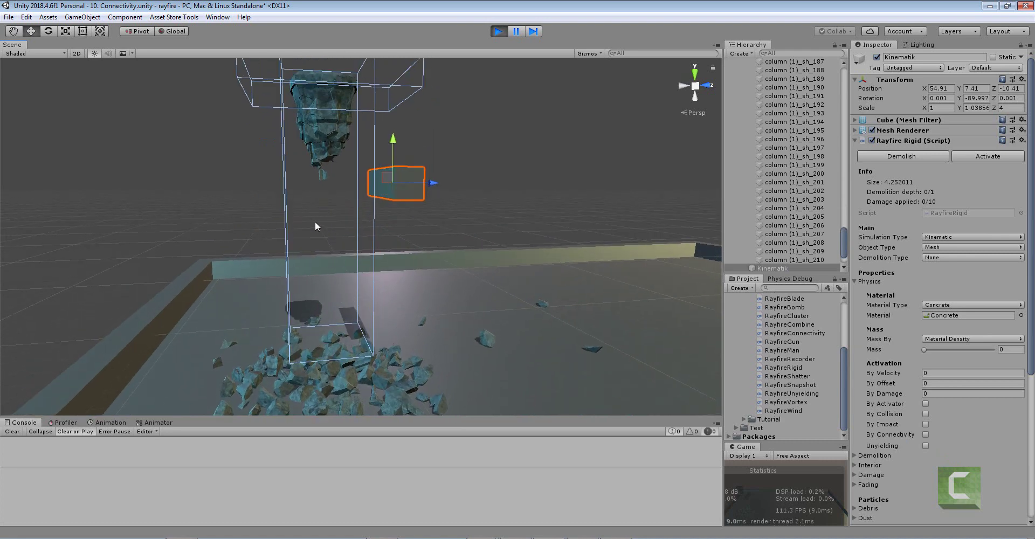
scroll(345, 206, "down", 2)
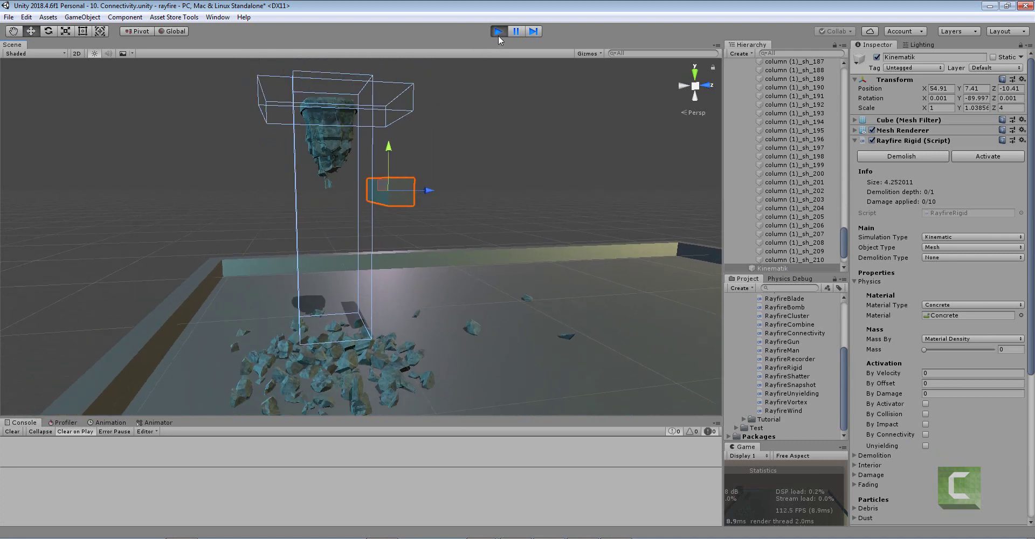
left_click(499, 36)
Collapse the Column hierarchy, enable the Bridge object and disable the Column object
scroll(350, 176, "down", 3)
middle_click_drag(402, 163, 327, 204)
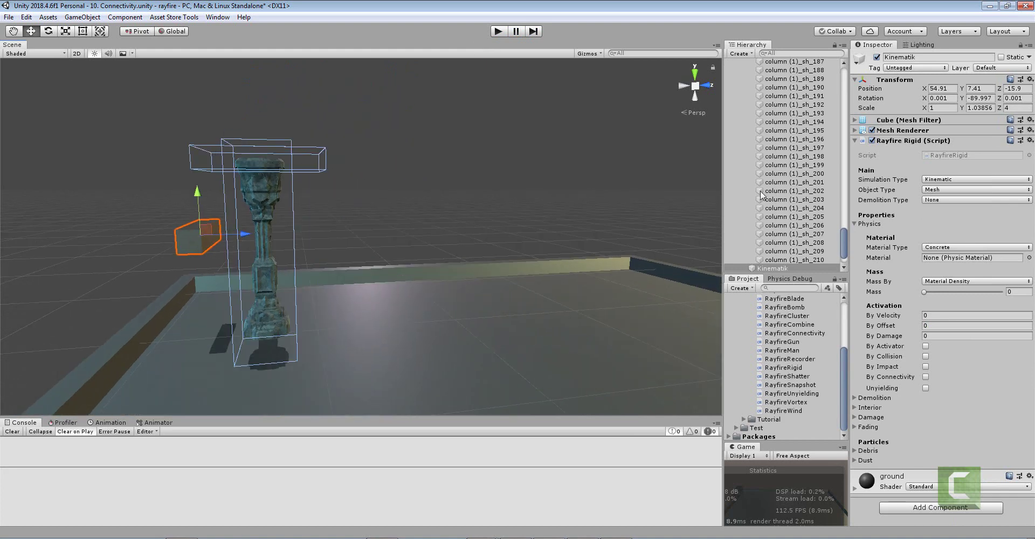
left_click_drag(845, 240, 844, 75)
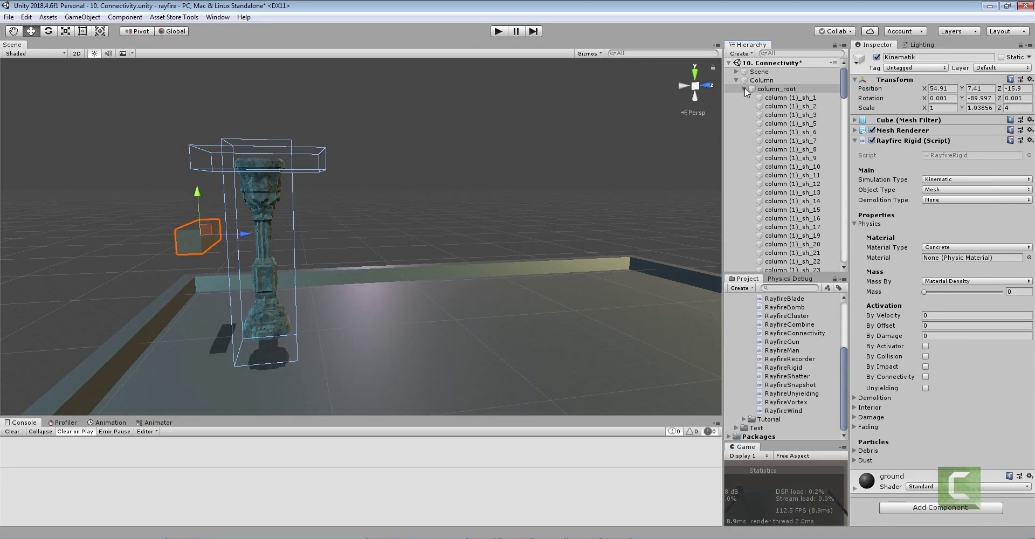
left_click(744, 88)
left_click(736, 81)
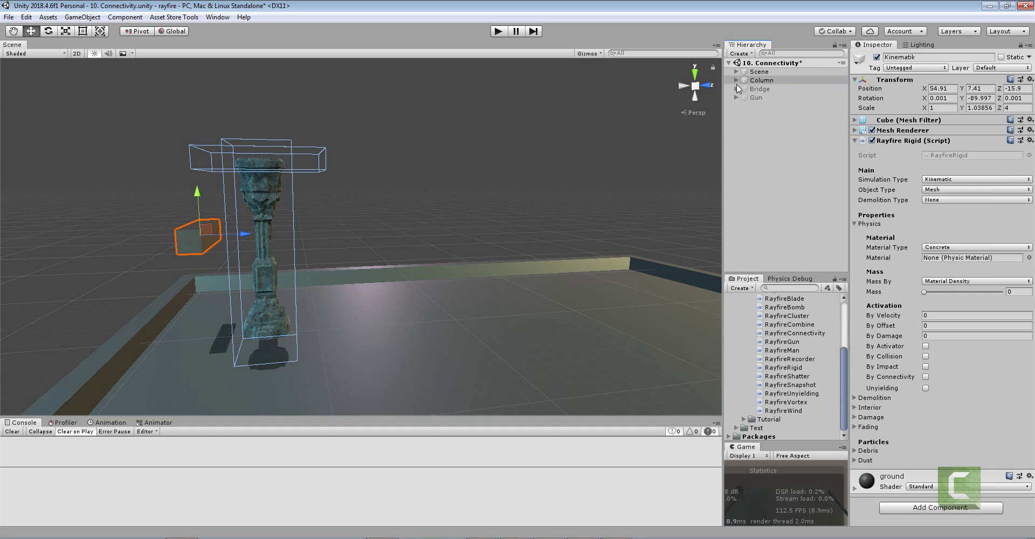
left_click(757, 89)
left_click(876, 57)
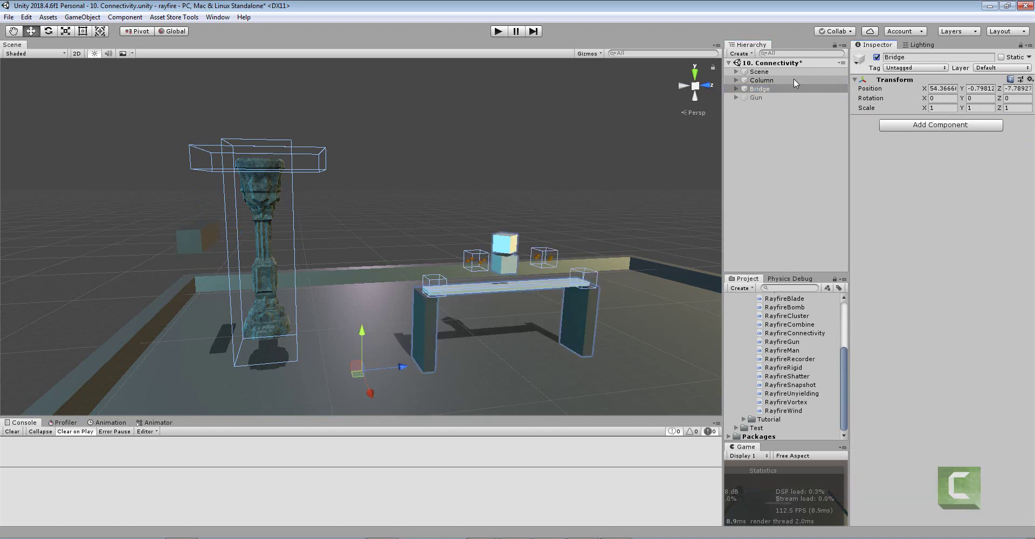
left_click(793, 80)
left_click(876, 56)
left_click_drag(577, 180, 538, 233, "alt")
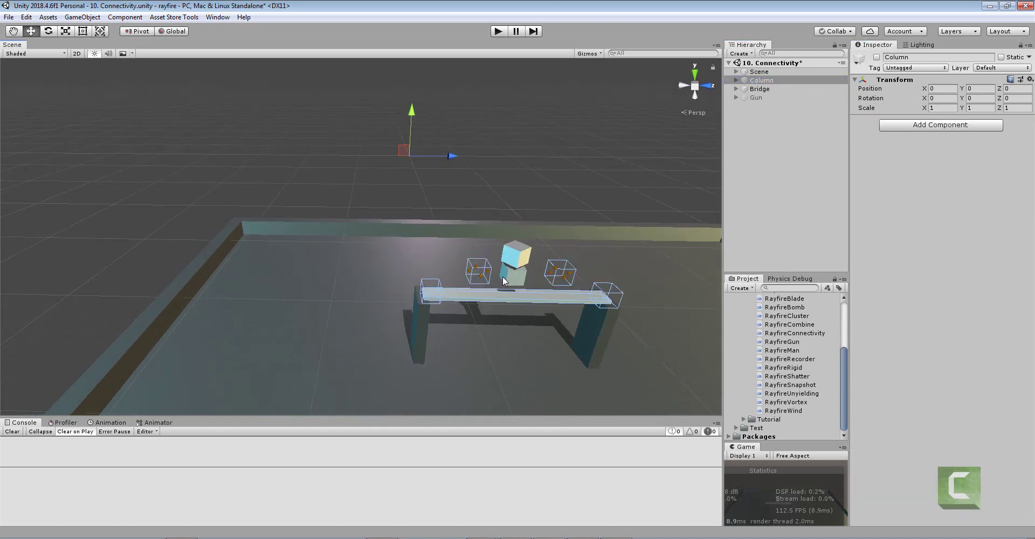
Frame the bridge slab Cube_root and examine its fragments and Rayfire Rigid settings
left_click(499, 295)
key("f")
scroll(376, 258, "up", 8)
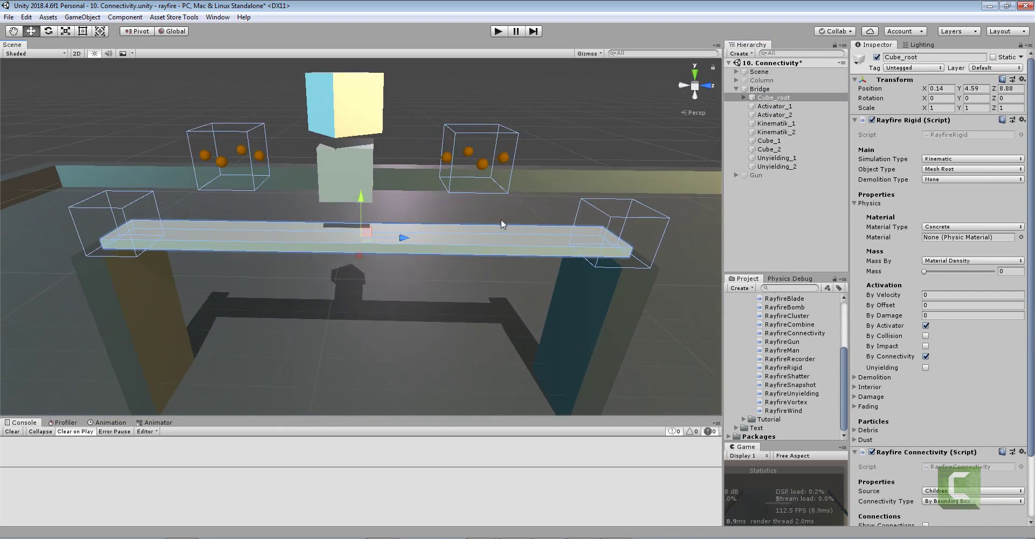
left_click_drag(214, 208, 652, 263)
left_click_drag(76, 207, 647, 267)
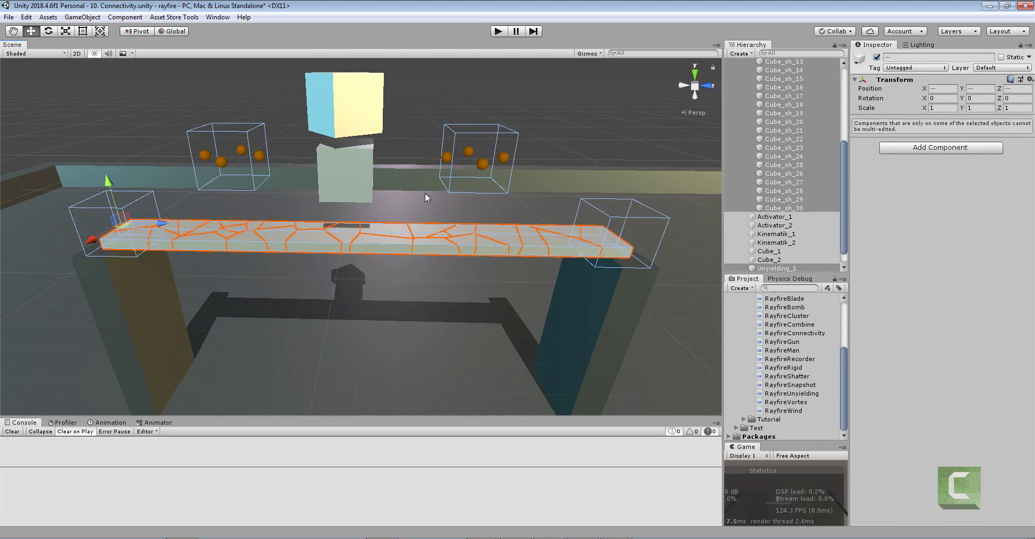
left_click(424, 192)
left_click(402, 237)
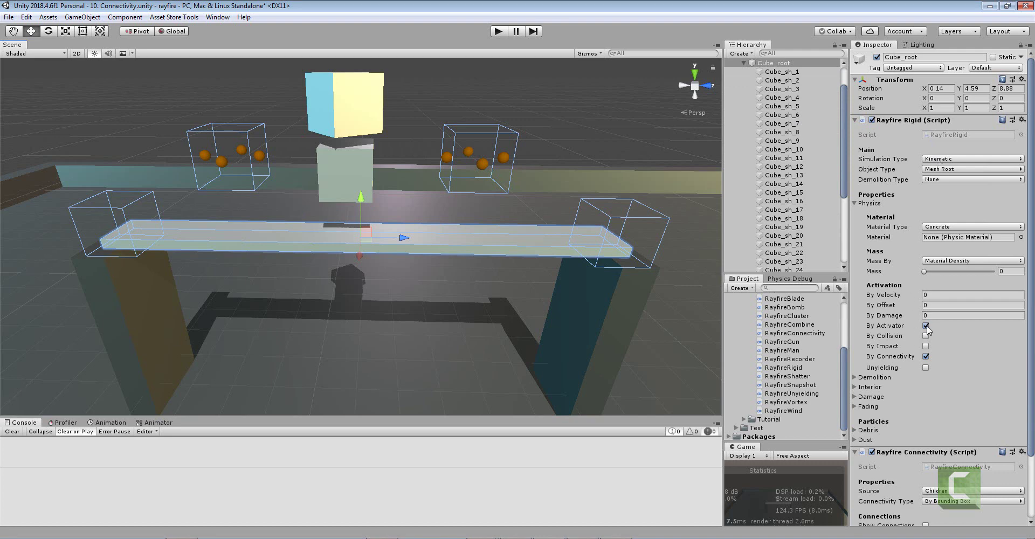
Examine the Rayfire Activator settings of the two boxes above the slab and Cube_root's activation options
left_click(484, 168)
left_click(238, 183)
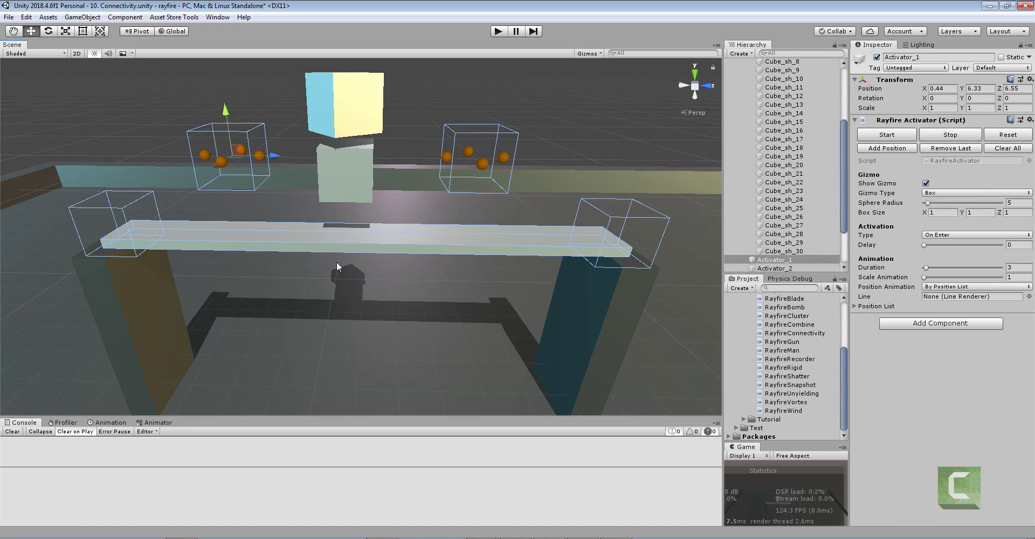
left_click(374, 235)
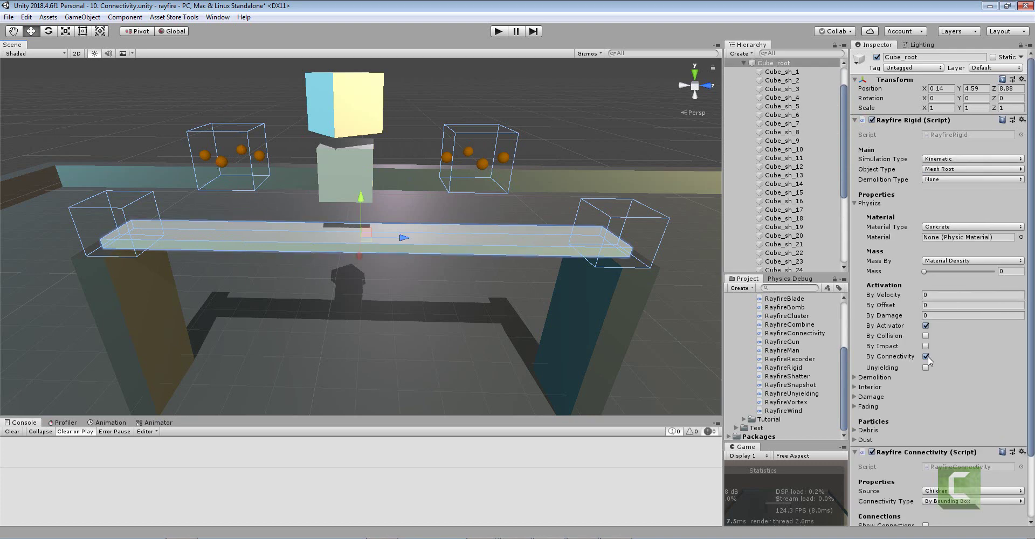
Collapse Cube_root's Rayfire Rigid settings and choose Children as its Rayfire Connectivity source
left_click(855, 120)
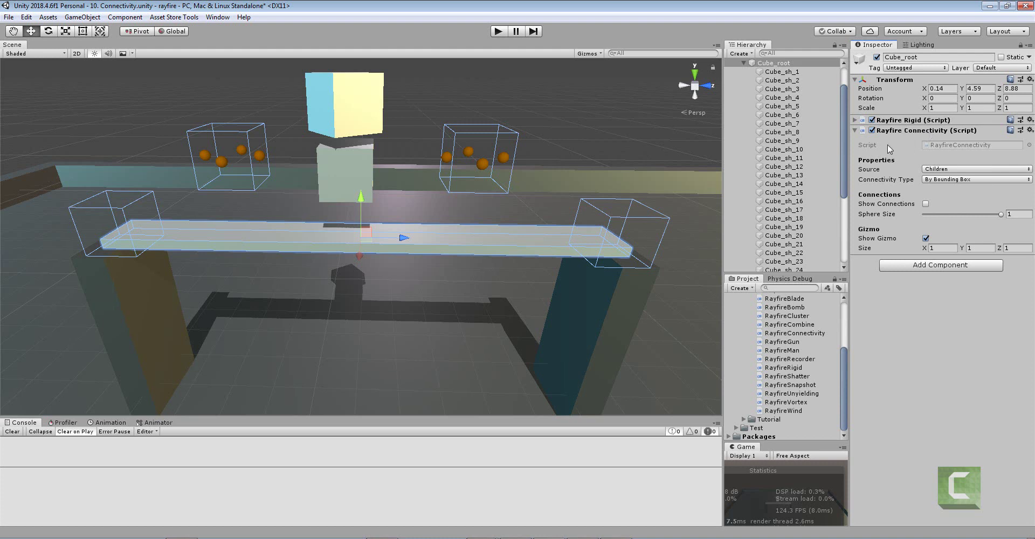
scroll(798, 92, "up", 1)
left_click(767, 84)
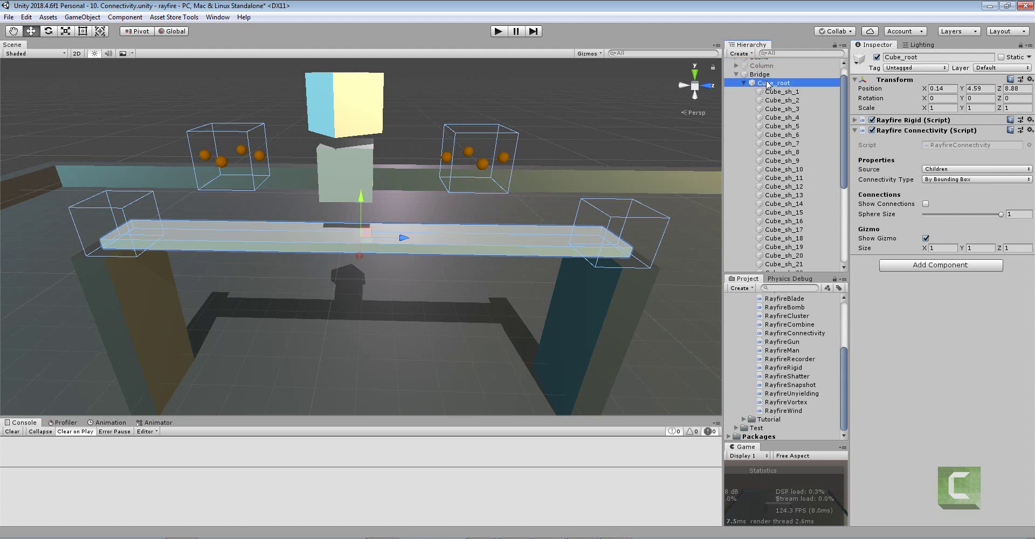
left_click(932, 169)
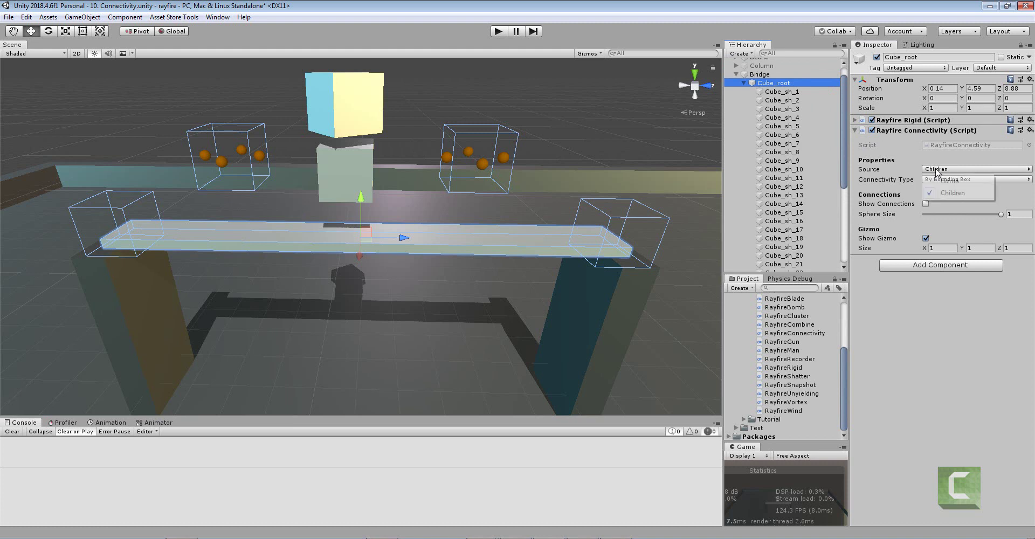
left_click(943, 194)
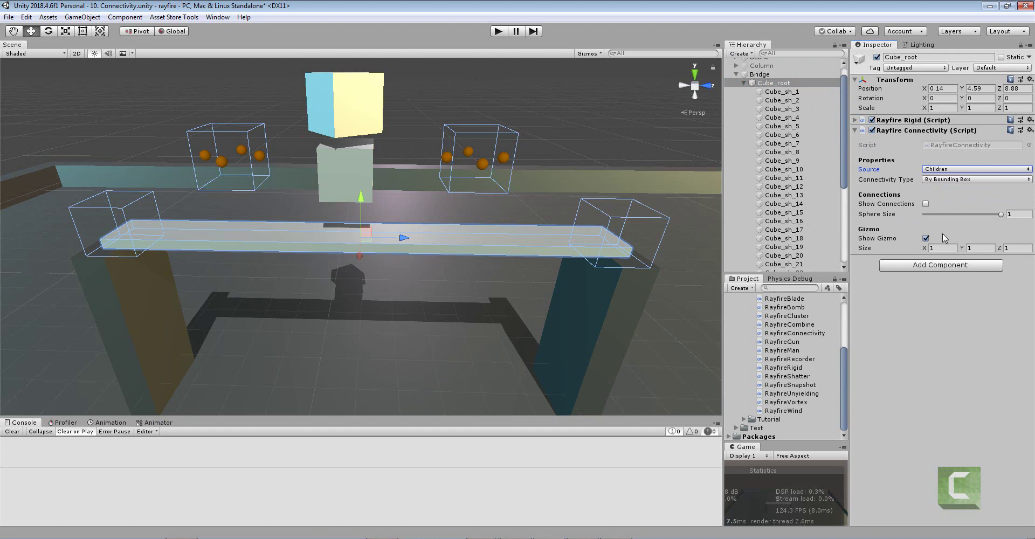
key("e")
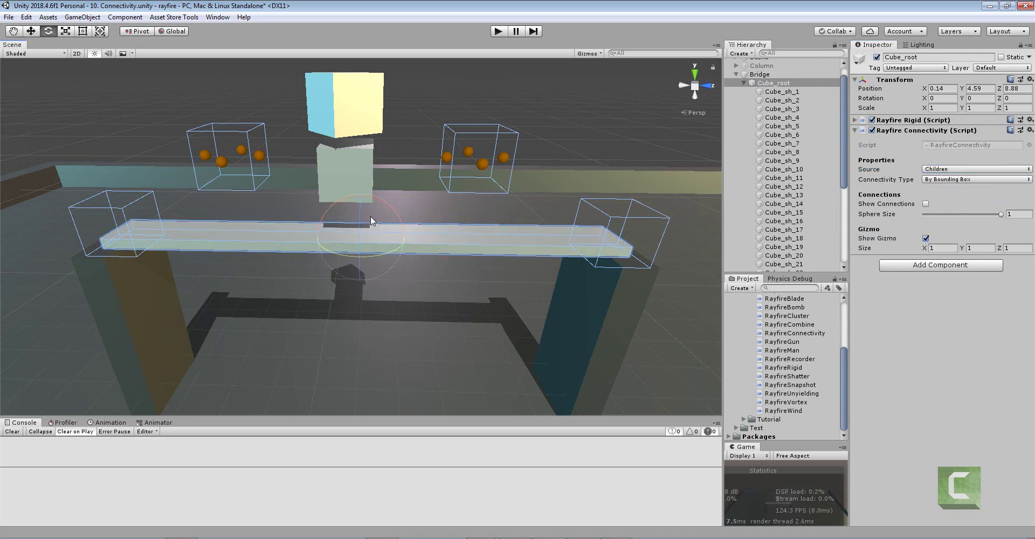
mouse_move(370, 215)
left_mouse_down()
mouse_move(361, 211)
mouse_move(369, 209)
left_mouse_up()
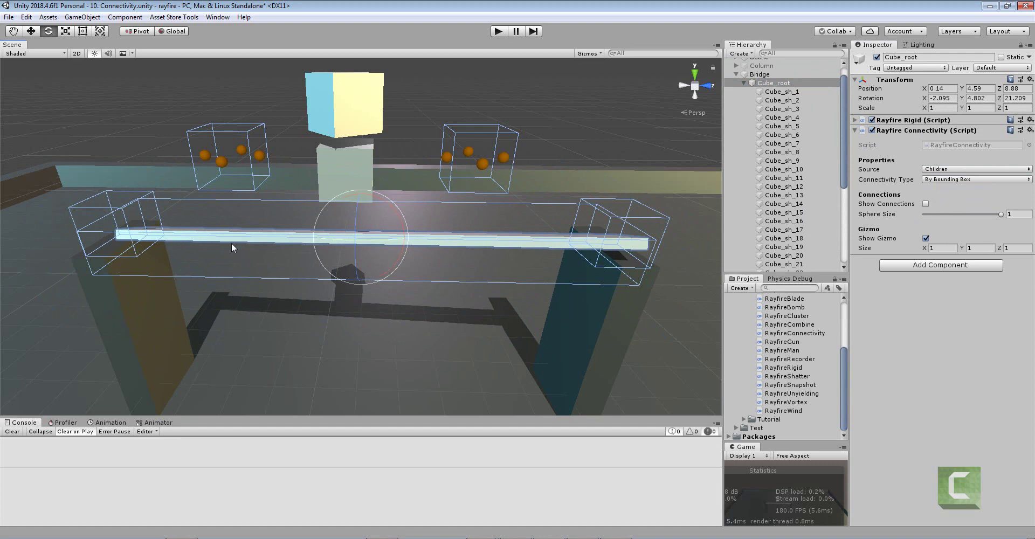
mouse_move(334, 240)
left_mouse_down("alt")
mouse_move(320, 261)
mouse_move(332, 244)
left_mouse_up("alt")
key("ctrl+z")
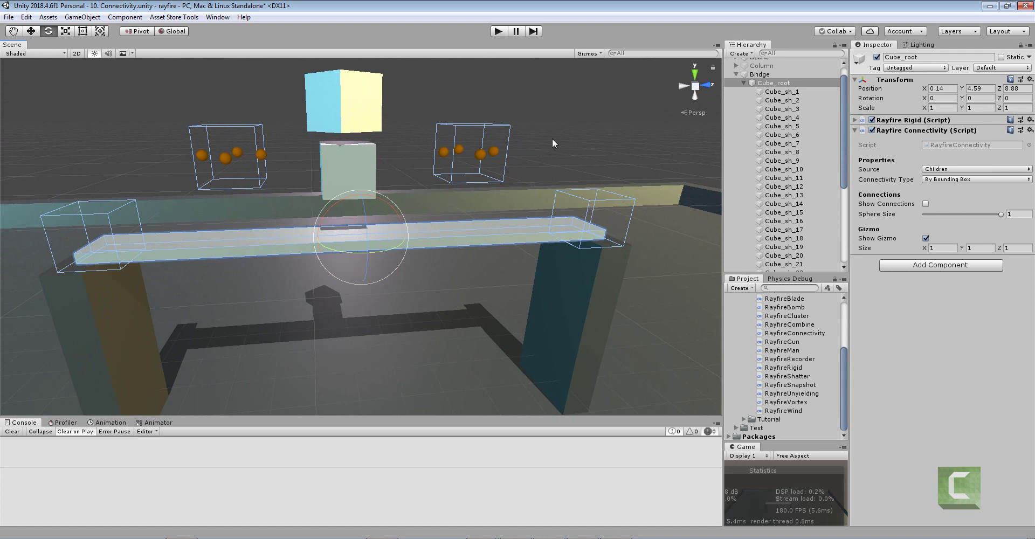
Select the two cubes stacked above the bridge slab in turn to examine their components
left_click(350, 170)
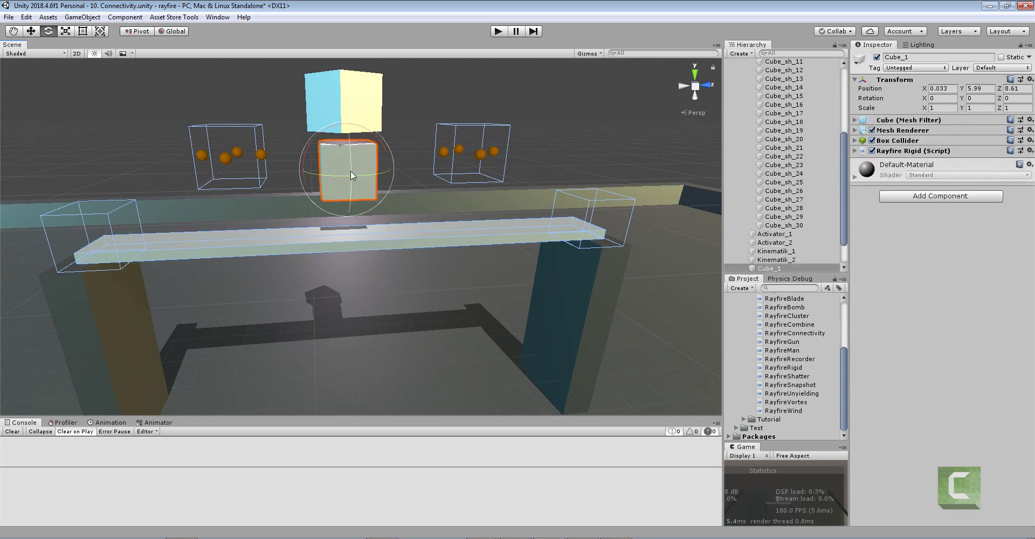
left_click(393, 231)
left_click(371, 153)
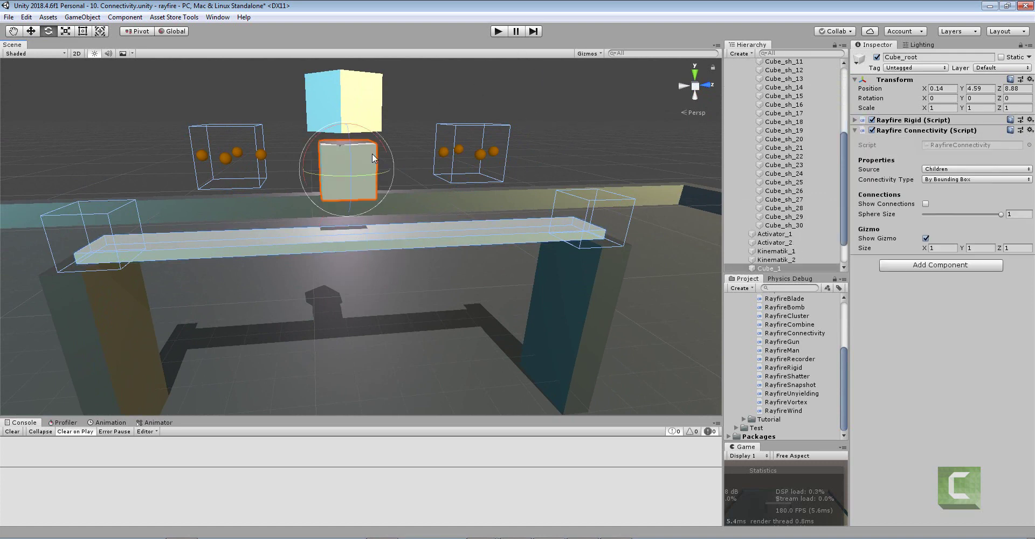
left_click(363, 113)
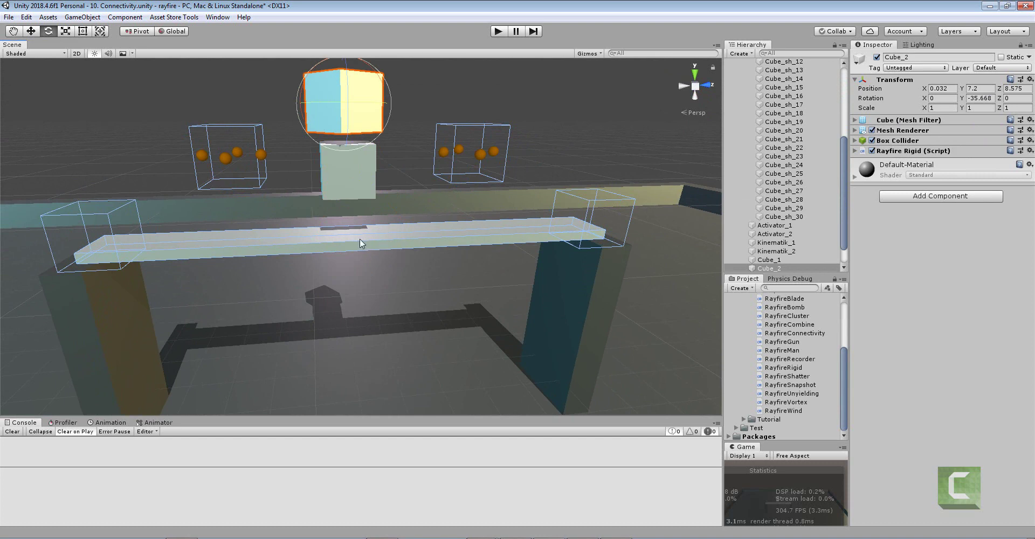
Run the simulation and move Activator_1 down through the slab to break out the fragments it crosses
left_click(498, 31)
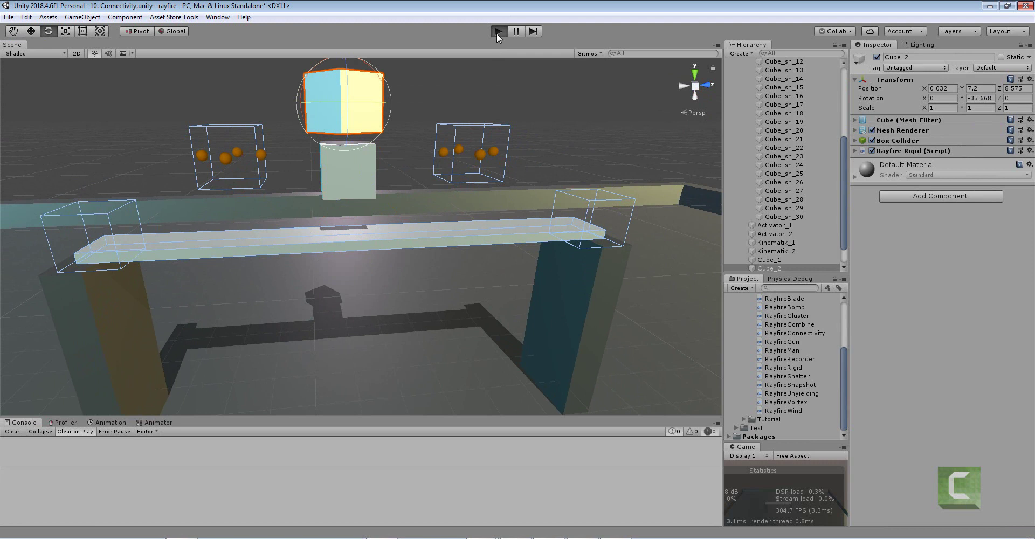
left_click(226, 157)
key("w")
left_click_drag(230, 125, 238, 204)
left_click_drag(280, 240, 309, 350, "alt")
left_click_drag(251, 273, 225, 206)
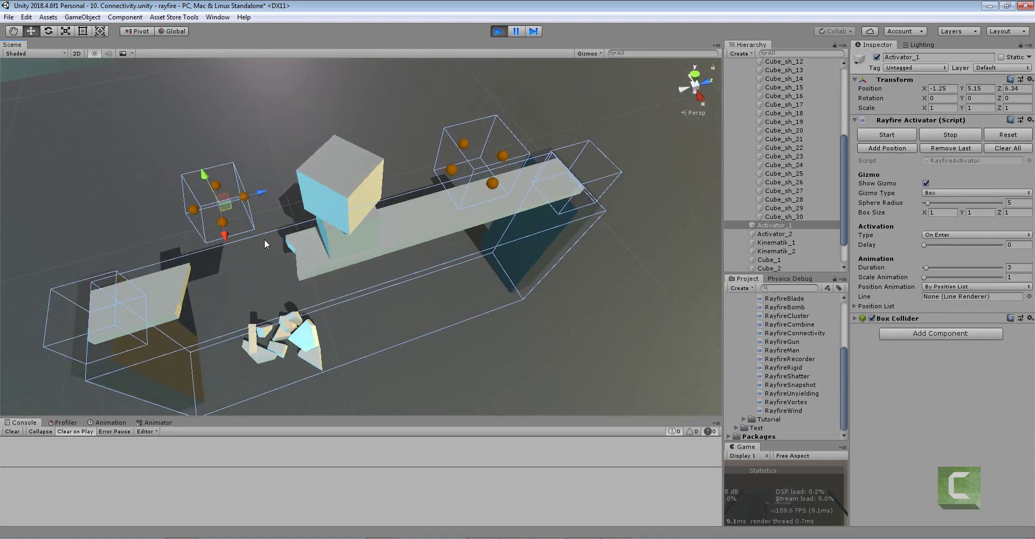
left_click_drag(264, 243, 258, 188, "alt")
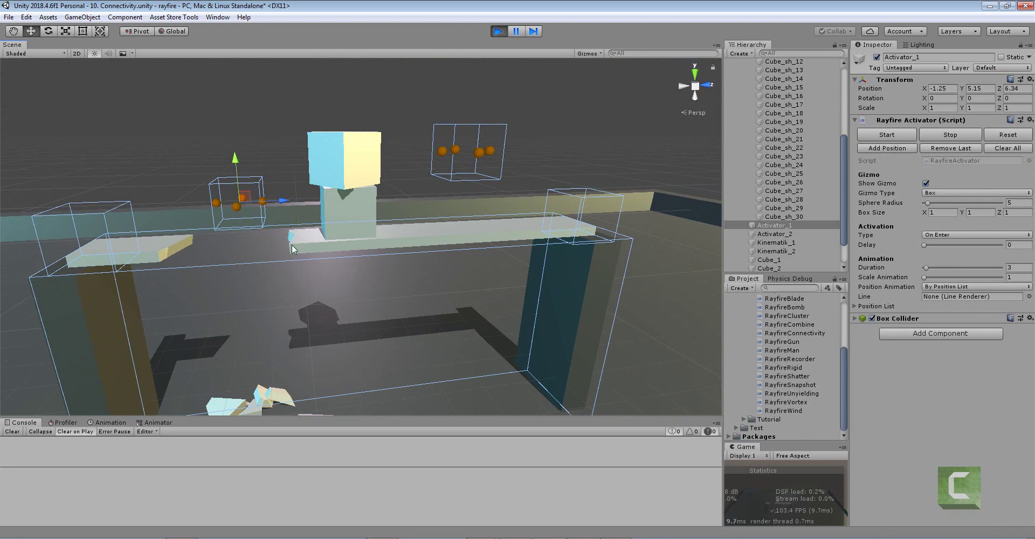
left_click_drag(334, 248, 331, 210, "alt")
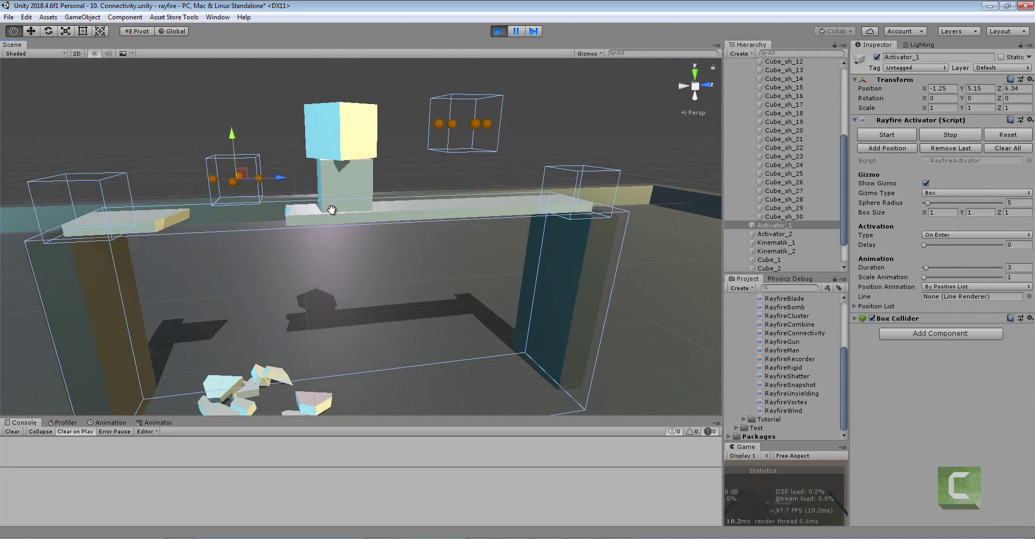
Examine the Unyielding_1 area and the Rayfire Rigid settings of the slab fragments resting on both supports
left_click(104, 184)
left_click(102, 185)
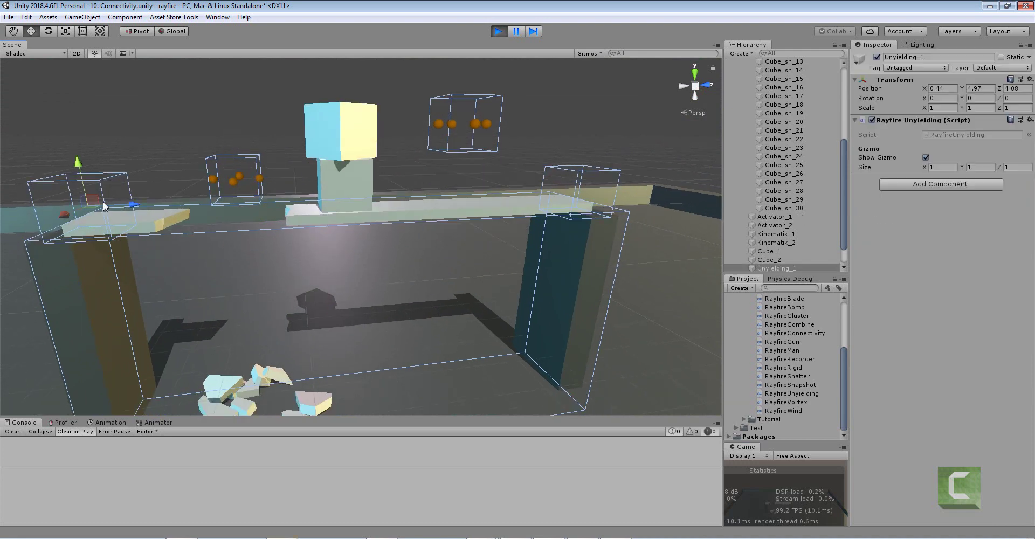
left_click_drag(83, 179, 83, 179)
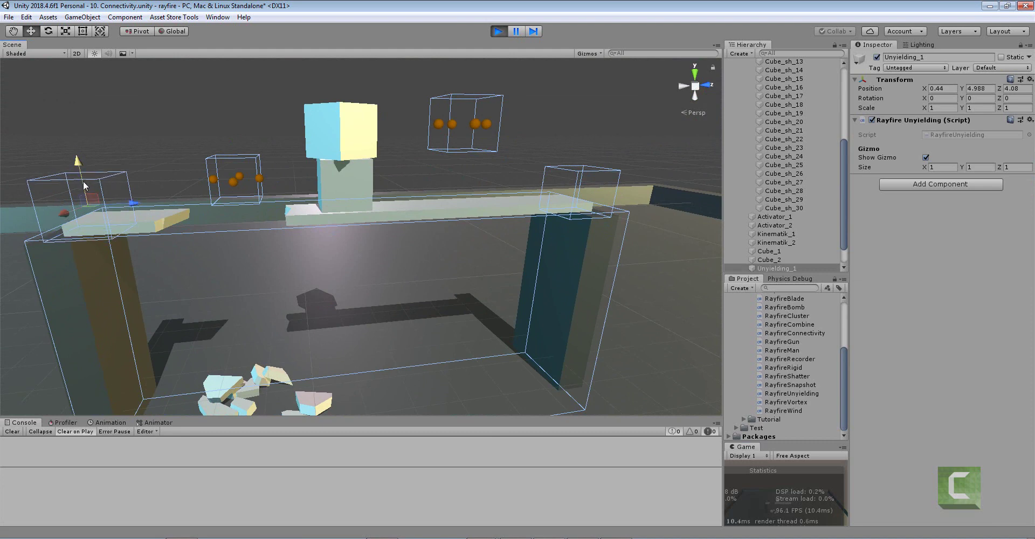
left_click(95, 220)
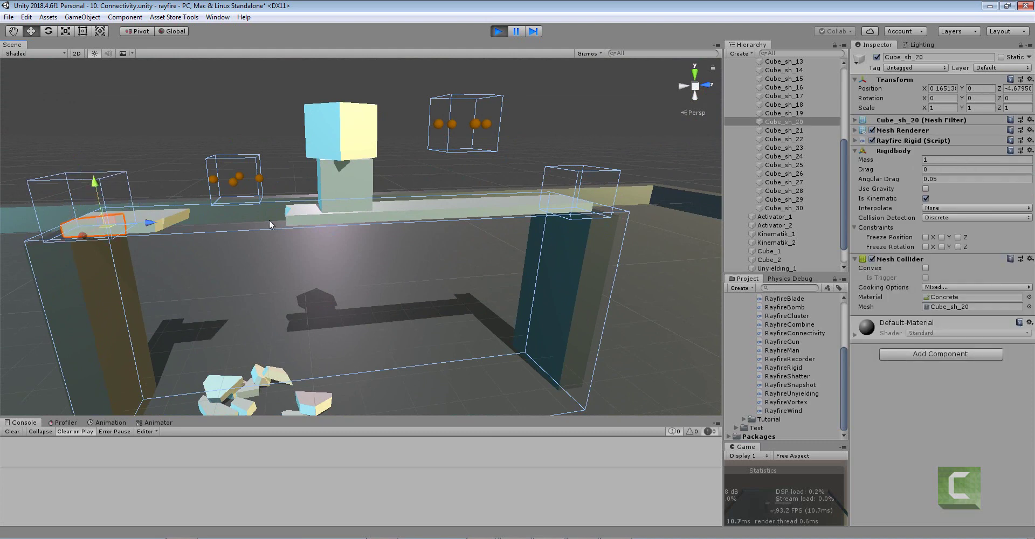
left_click(857, 140)
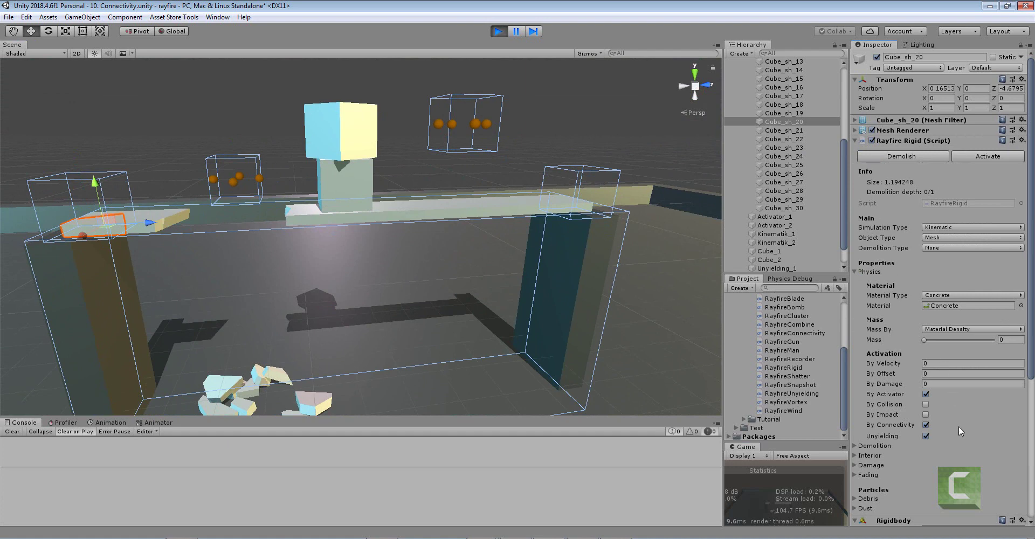
left_click(595, 212)
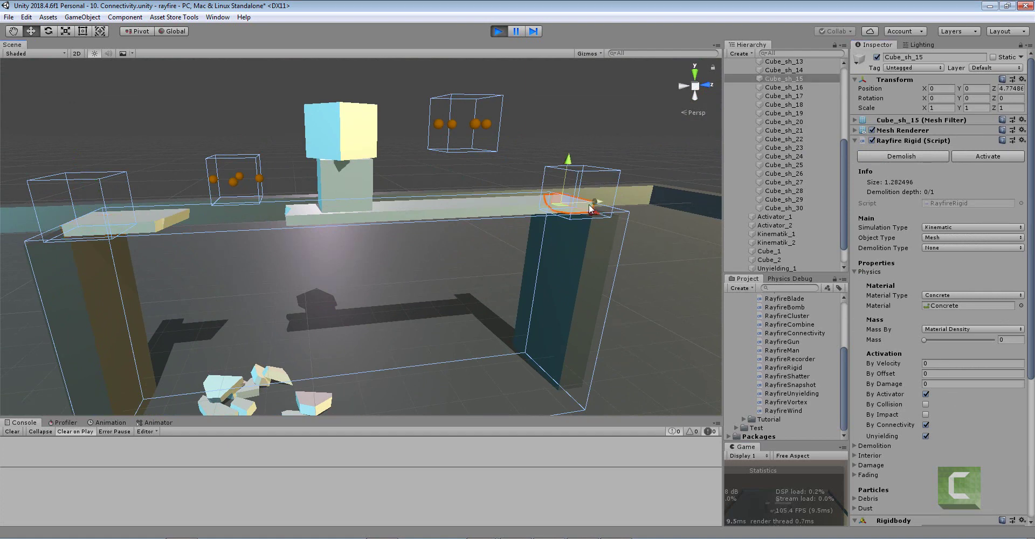
Lower Activator_2 through the other side of the slab, inspect the two fallen cubes and stop the simulation
left_click_drag(479, 209, 293, 196, "alt")
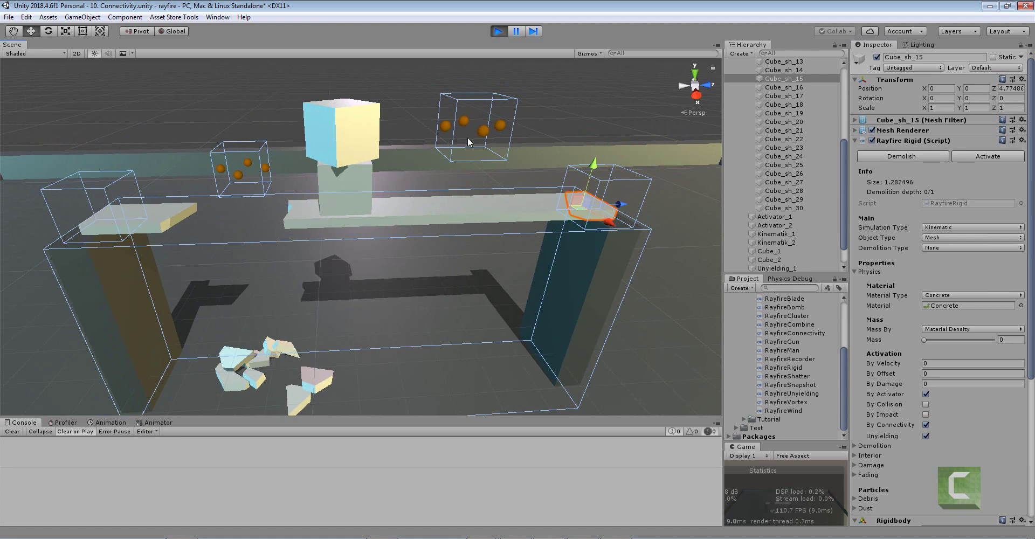
left_click(489, 128)
mouse_move(489, 128)
left_mouse_down("alt")
mouse_move(477, 125)
mouse_move(474, 167)
mouse_move(478, 124)
left_mouse_up("alt")
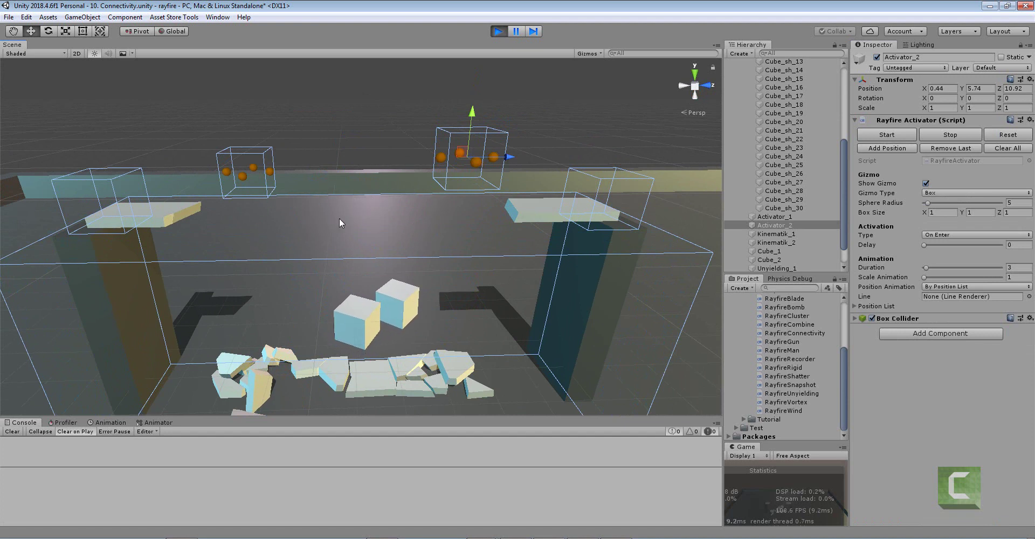
left_click(362, 325)
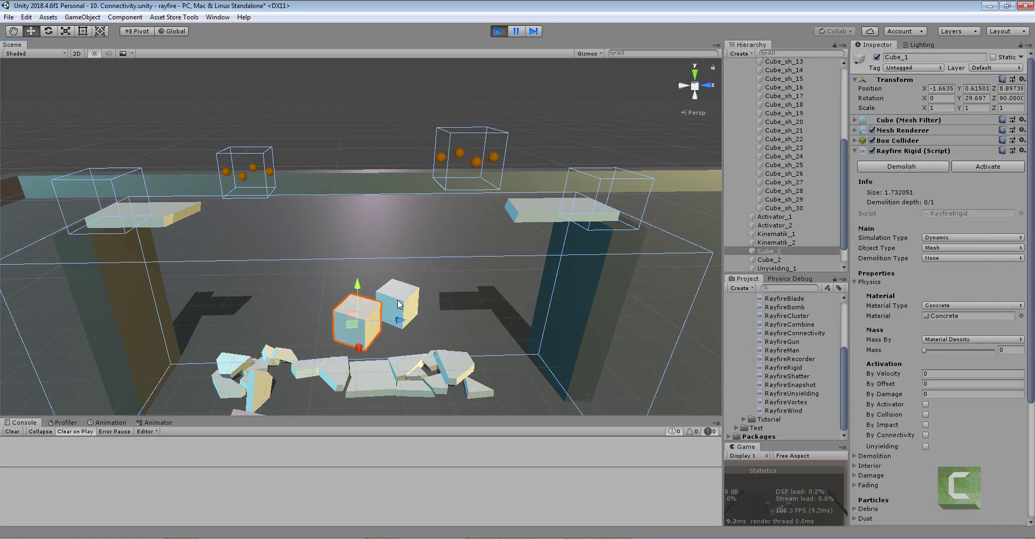
left_click(400, 303)
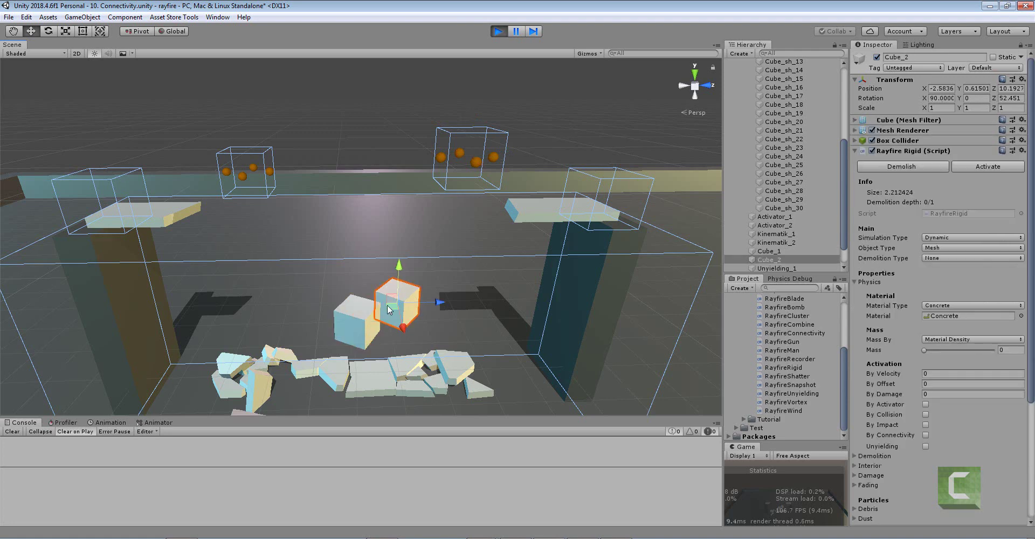
left_click(497, 32)
Raise Unyielding_2 clear of the slab's end to a Y position of 6.484 and run the simulation
left_click(644, 179)
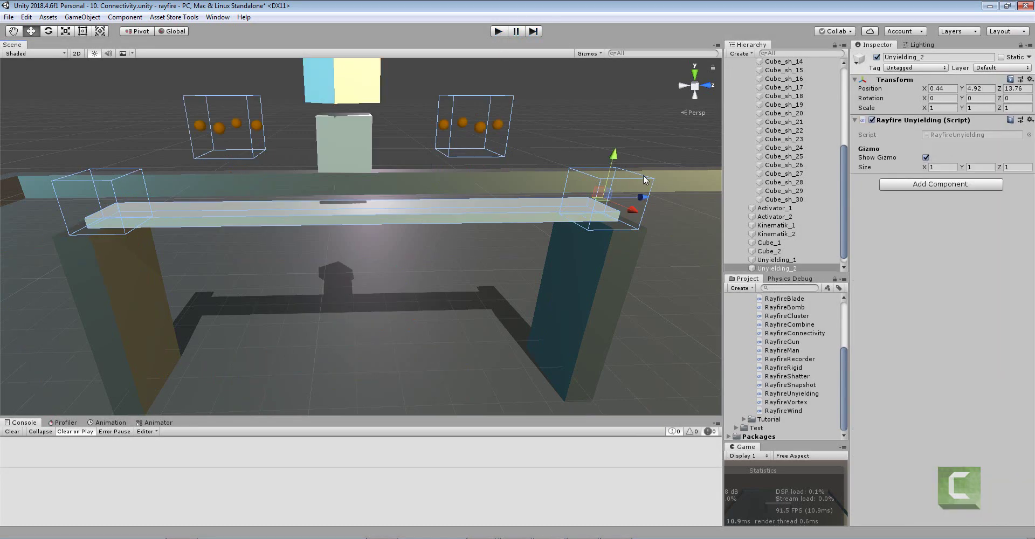
left_click_drag(612, 167, 617, 108)
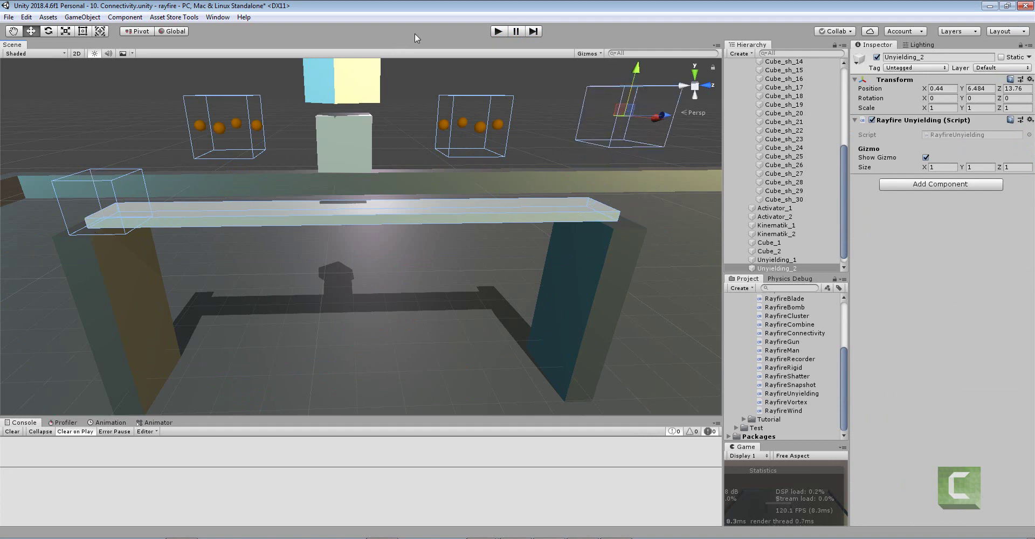
left_click(497, 31)
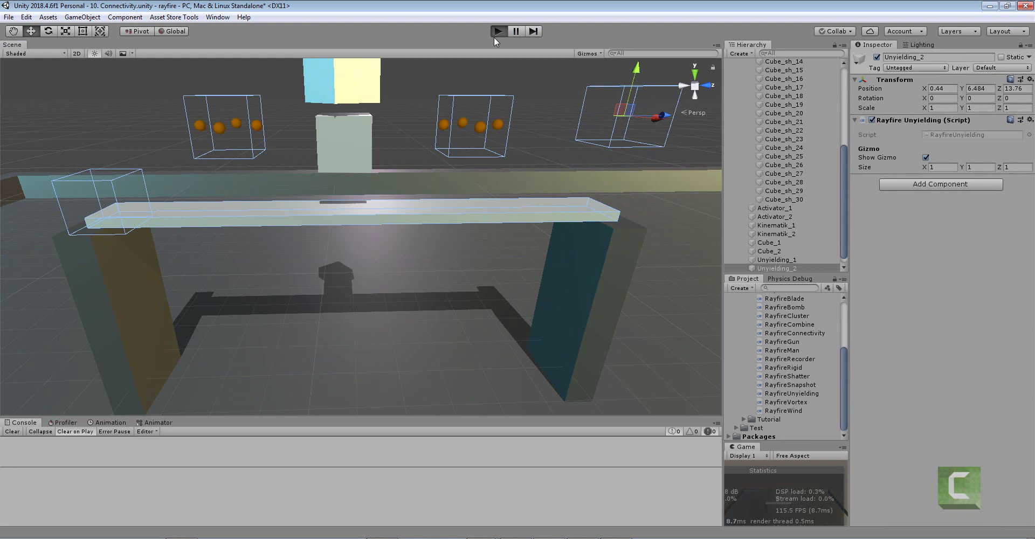
Move Activator_1 through the slab while it has one unyielding support, and stop the simulation
left_click(232, 135)
mouse_move(237, 115)
left_mouse_down()
mouse_move(229, 171)
mouse_move(249, 124)
left_mouse_up()
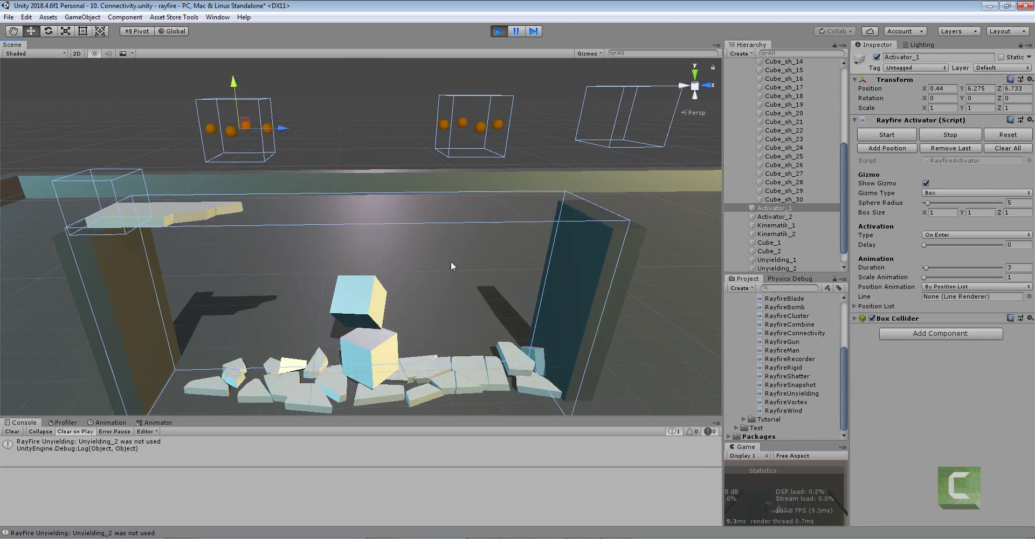
left_click(497, 31)
scroll(418, 198, "up", 3)
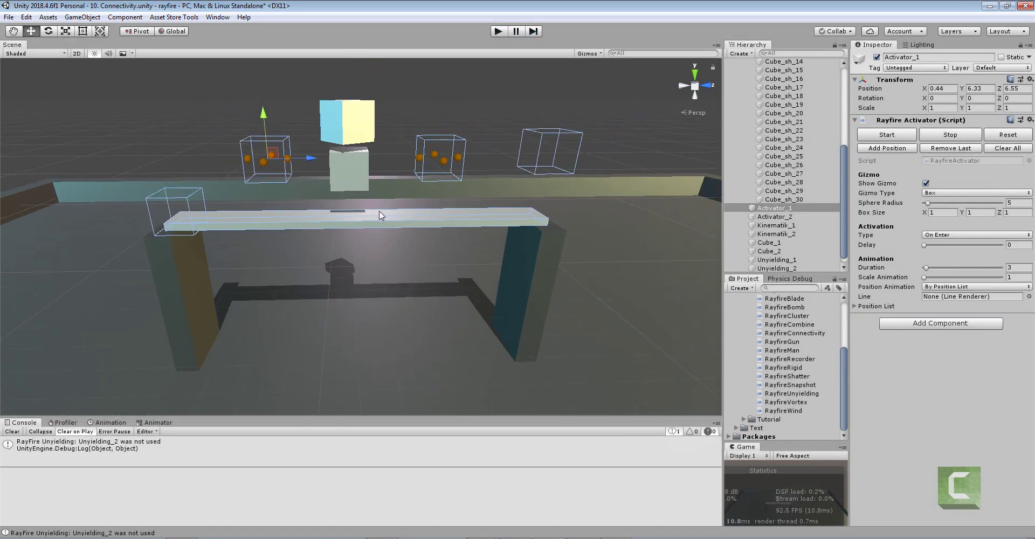
scroll(380, 211, "down", 1)
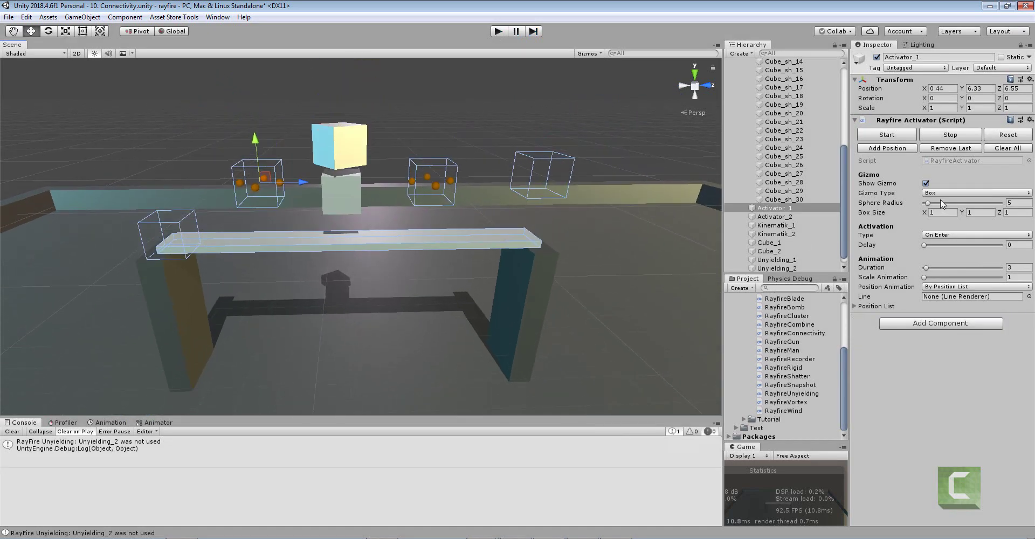
scroll(348, 241, "up", 3)
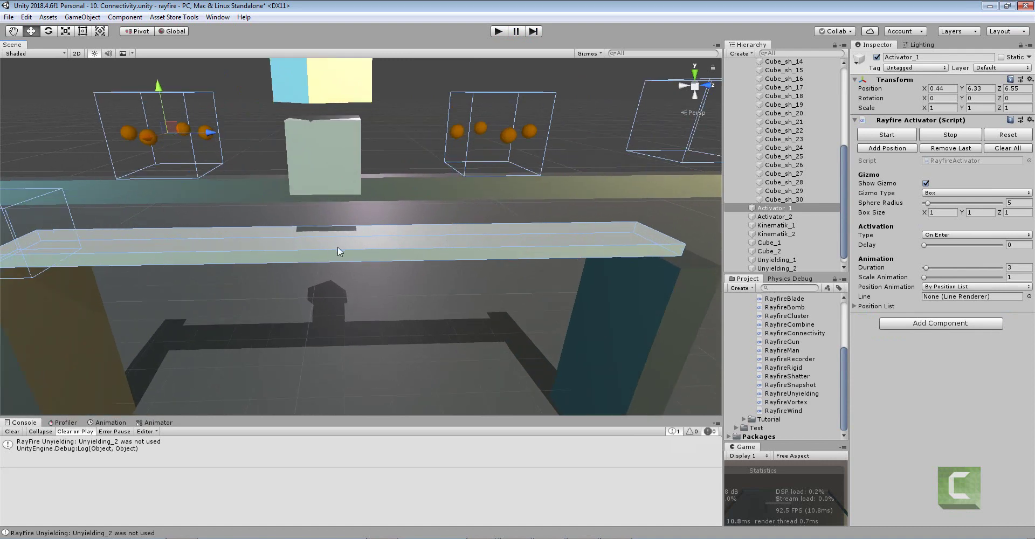
scroll(337, 246, "down", 2)
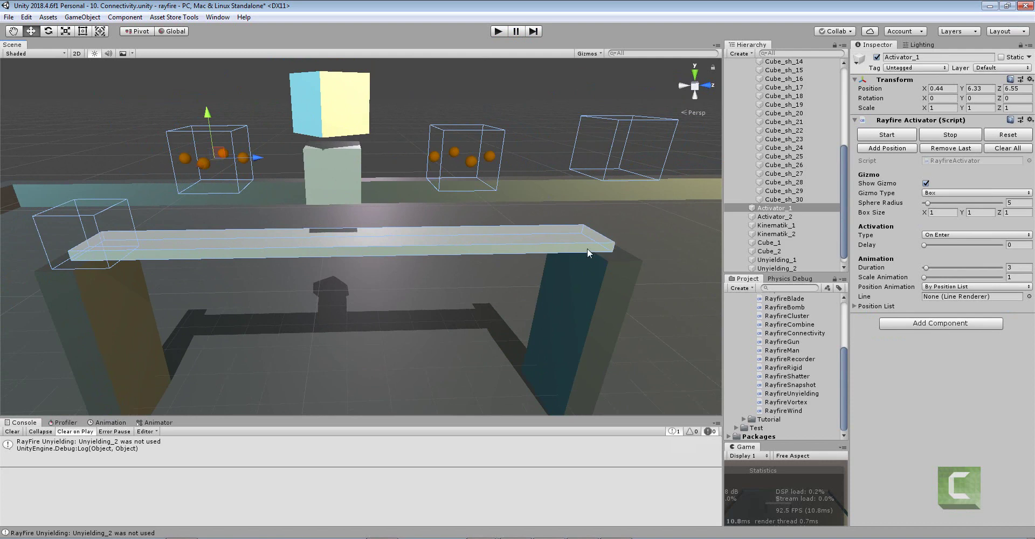
scroll(600, 141, "down", 5)
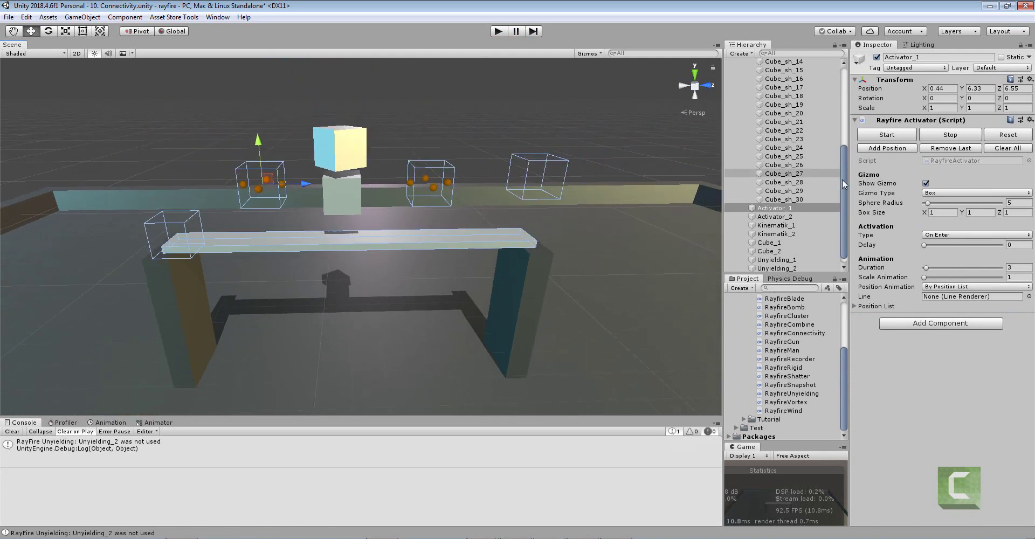
Collapse the Cube_root and Bridge hierarchies, disable the Bridge object and enable the Gun object
left_click_drag(845, 150, 859, 83)
left_click(743, 97)
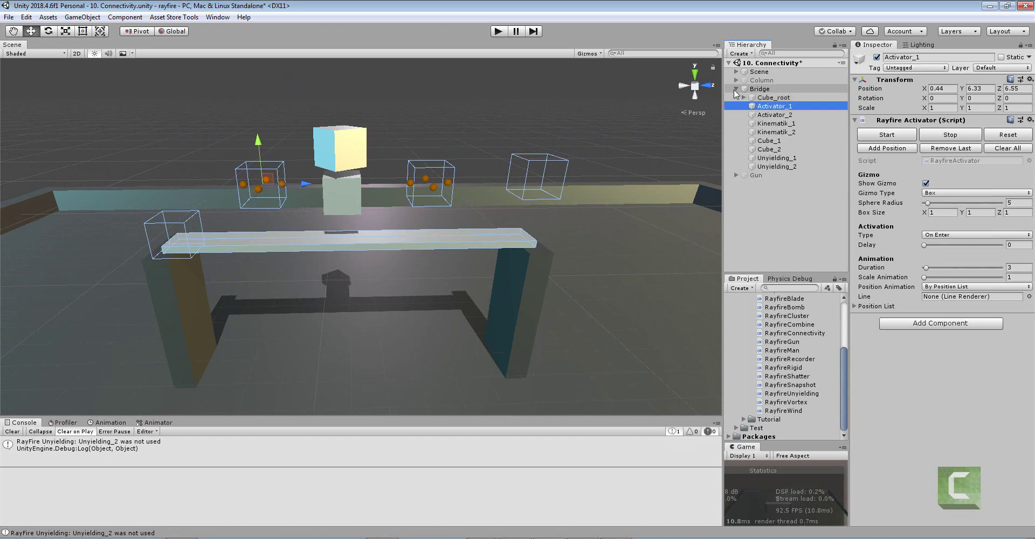
left_click(737, 90)
left_click(759, 90)
key("alt+shift+a")
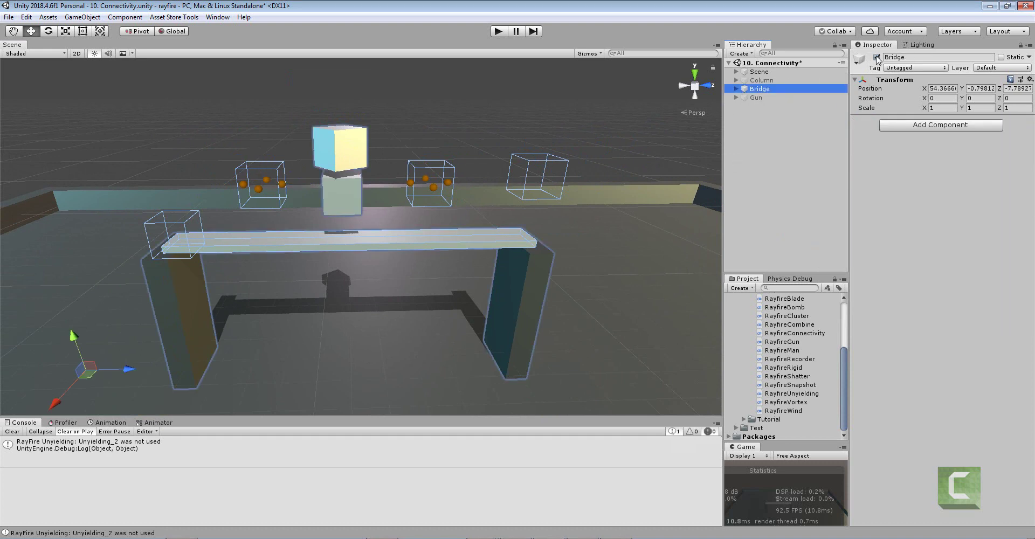
left_click(774, 96)
key("alt+shift+a")
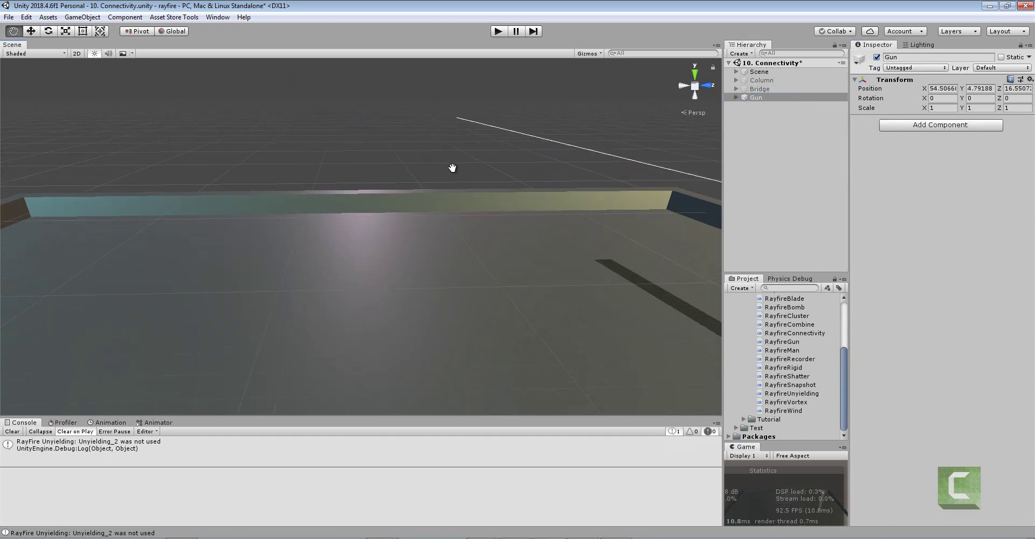
Frame the Gun setup and examine its upright fractured column, gun with target line and unyielding box
middle_click_drag(575, 168, 490, 150)
left_click(513, 147)
left_click_drag(388, 167, 510, 184, "alt")
left_click_drag(415, 94, 429, 270)
middle_click_drag(430, 269, 396, 239)
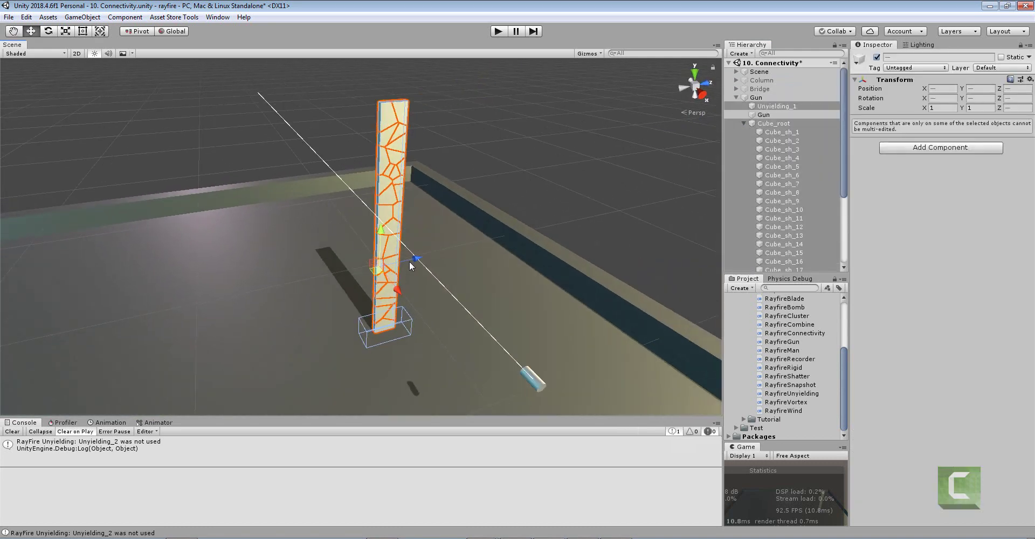
left_click_drag(409, 262, 436, 237, "alt")
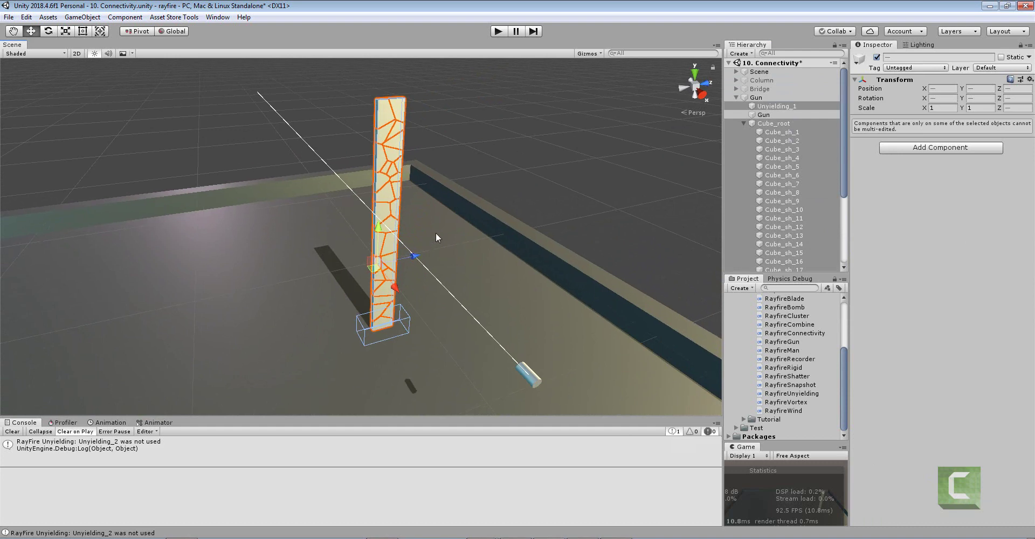
left_click(479, 176)
Enable By Connectivity activation in the Rayfire Rigid settings of the Gun setup's Cube_root
left_click(773, 123)
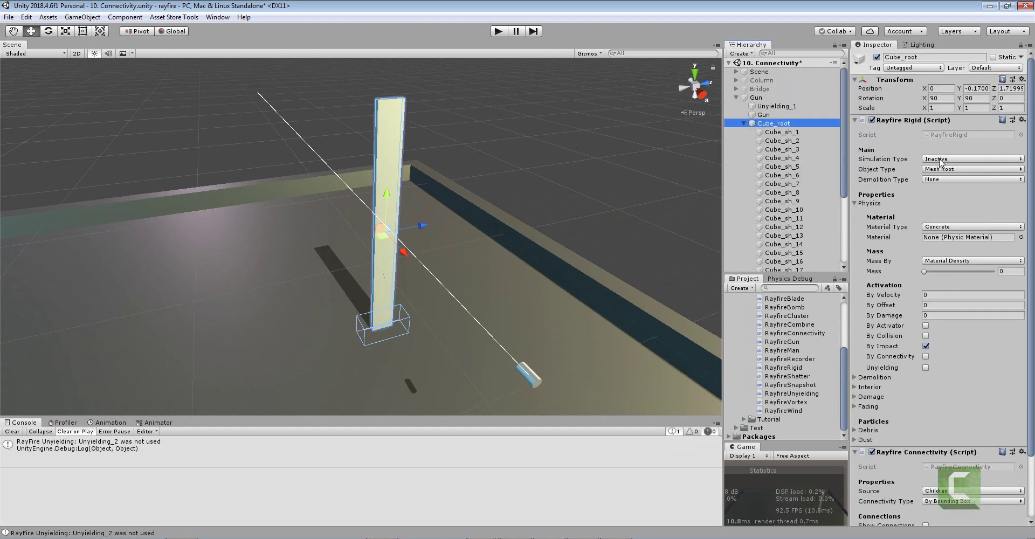
left_click(926, 356)
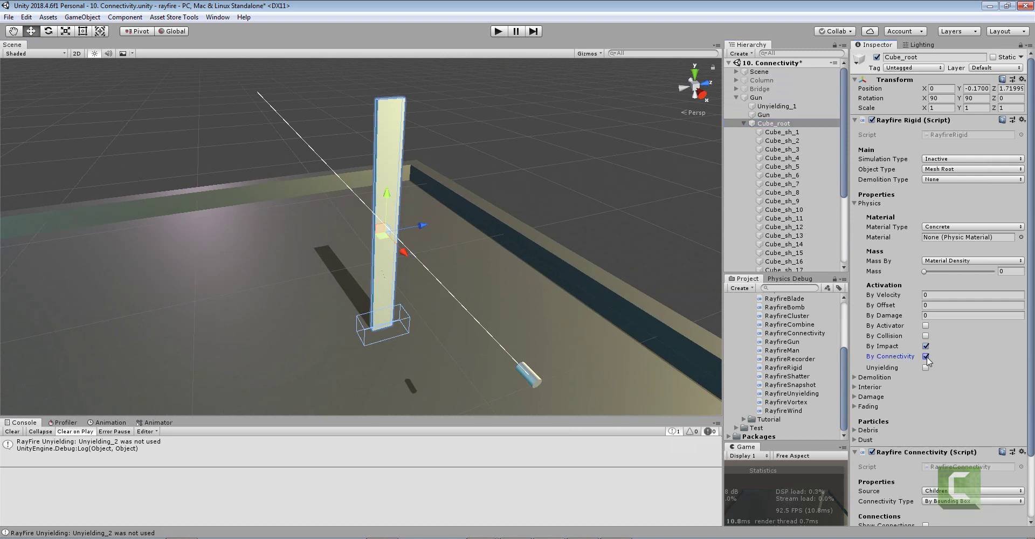
middle_click_drag(425, 271, 424, 255)
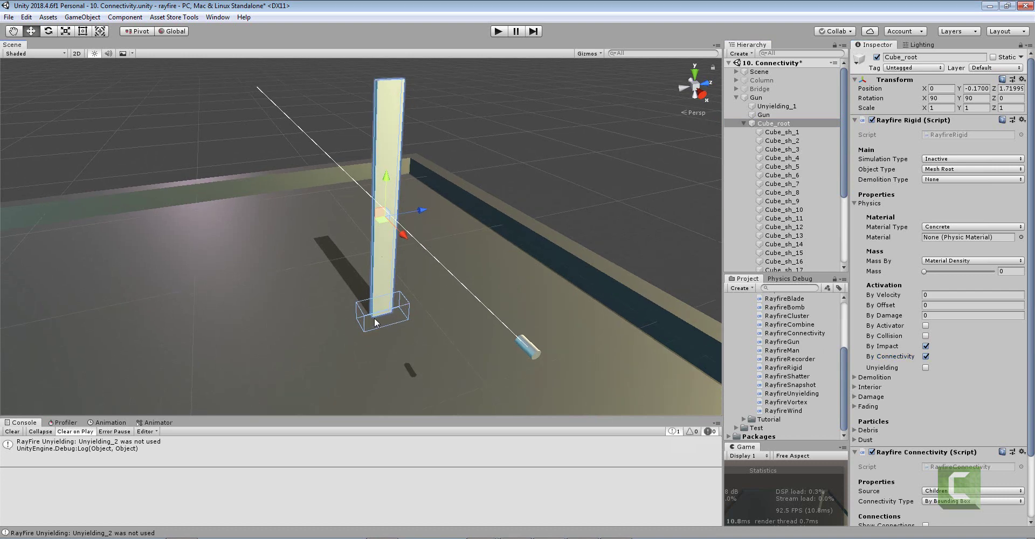
Simulate a single Gun shot at the upright column with By Connectivity enabled, view the collapse, and stop the simulation
left_click(409, 302)
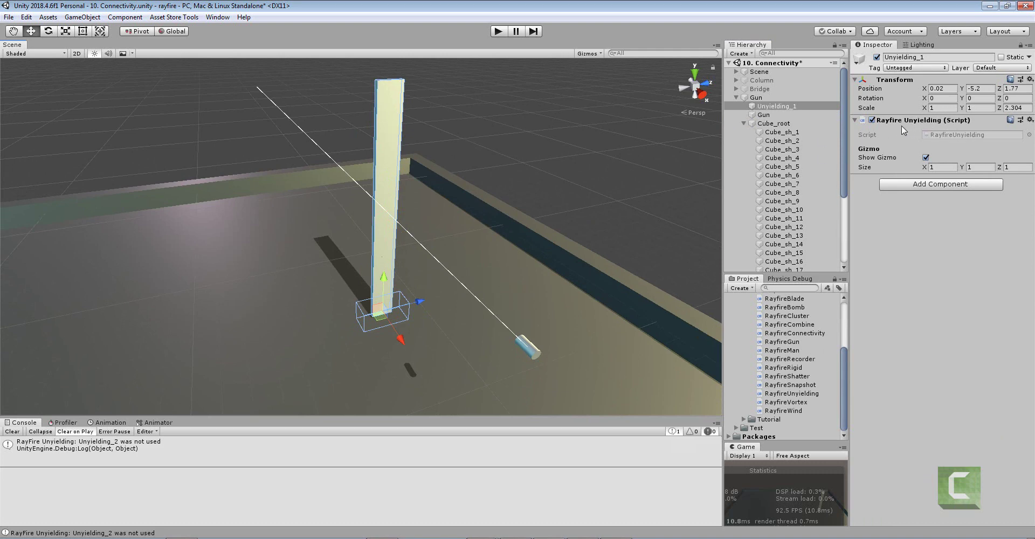
left_click(492, 31)
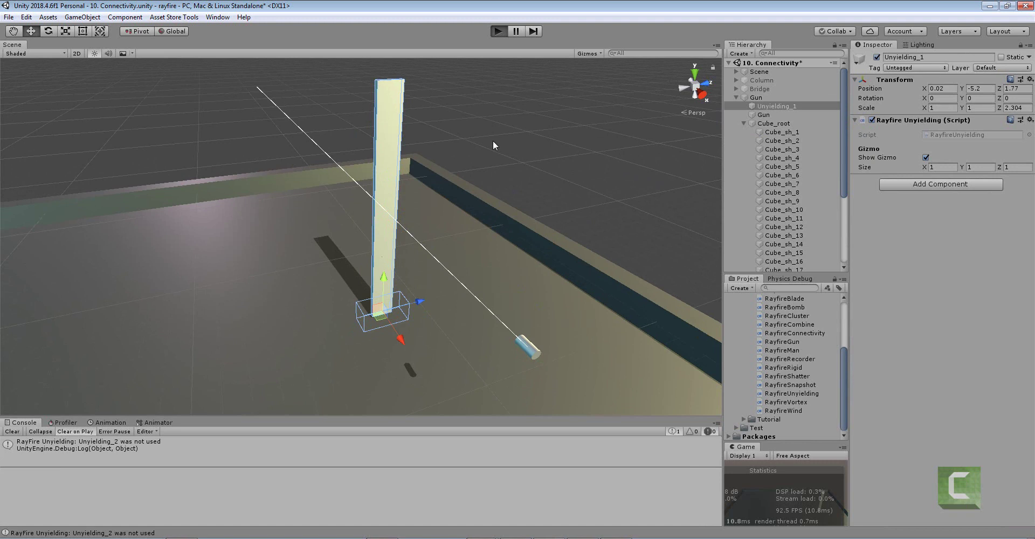
left_click(525, 348)
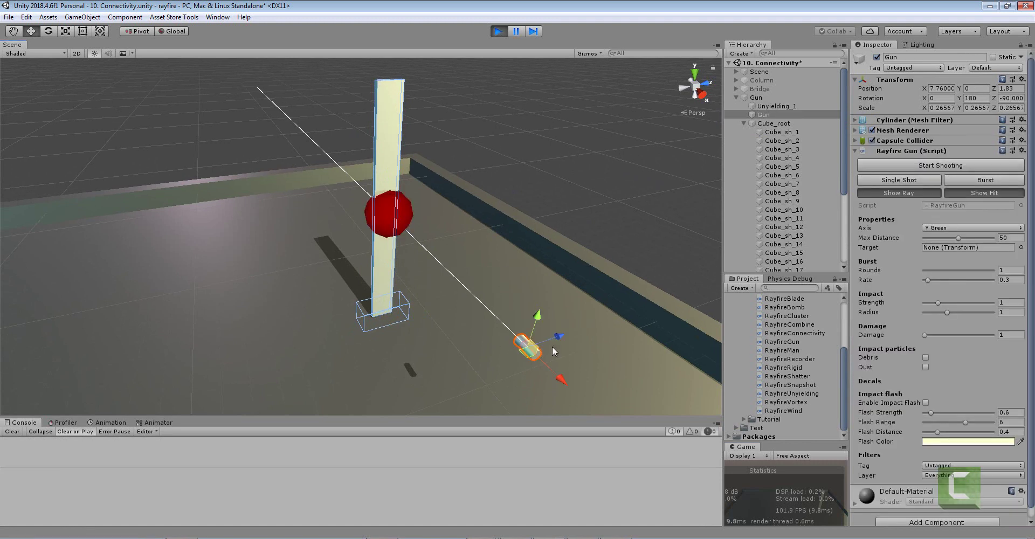
left_click(921, 179)
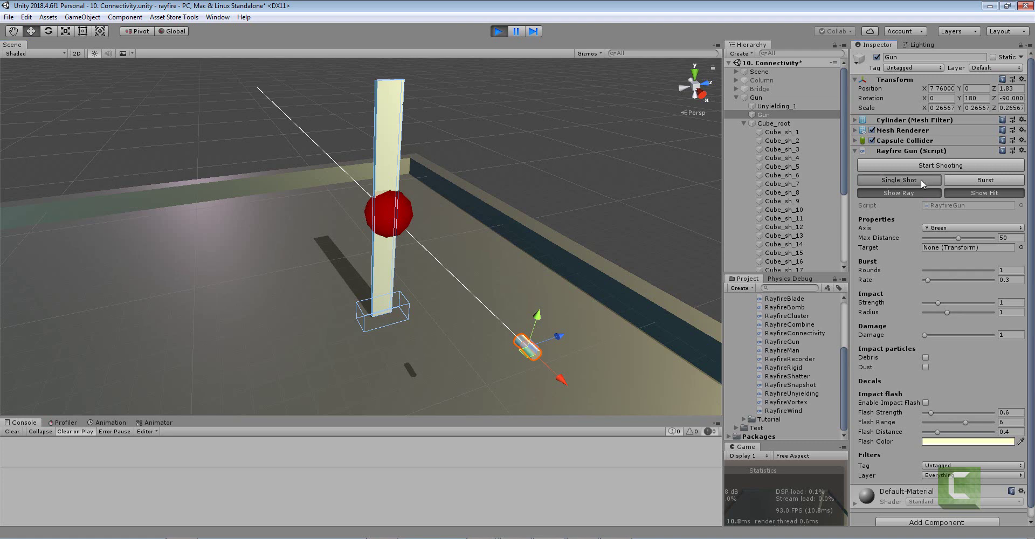
left_click_drag(426, 229, 341, 164, "alt")
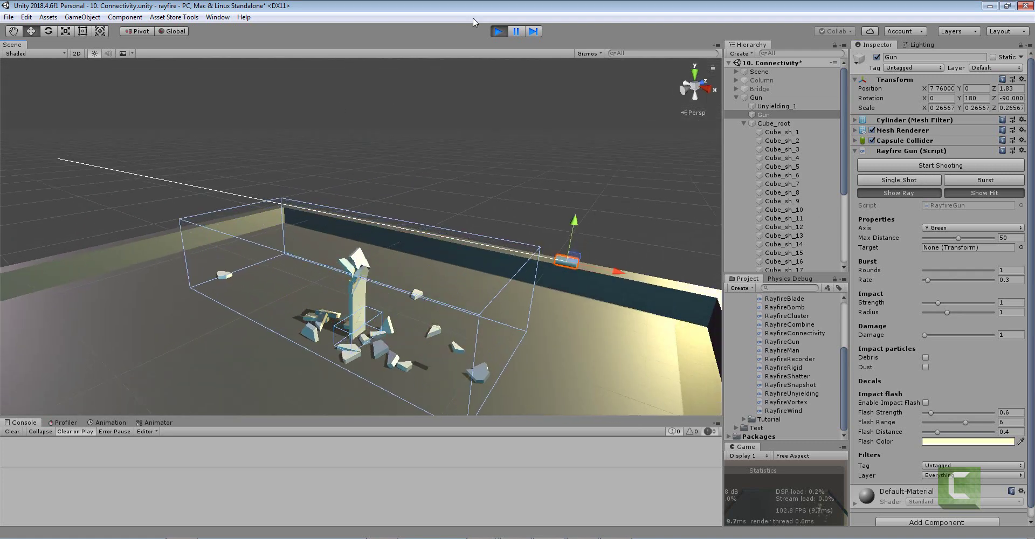
left_click(498, 30)
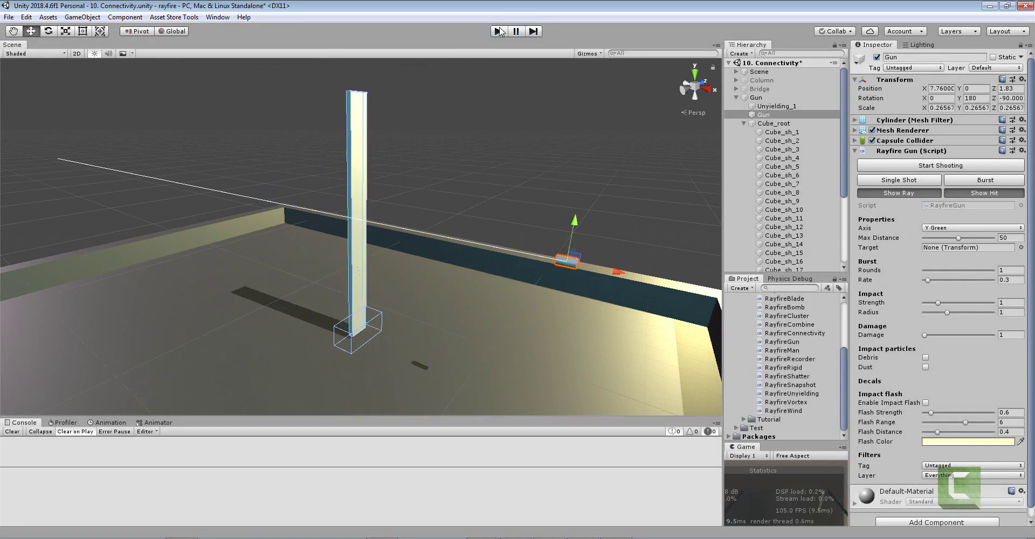
Disable By Connectivity on Cube_root and simulate another single Gun shot at the column for comparison
left_click(364, 214)
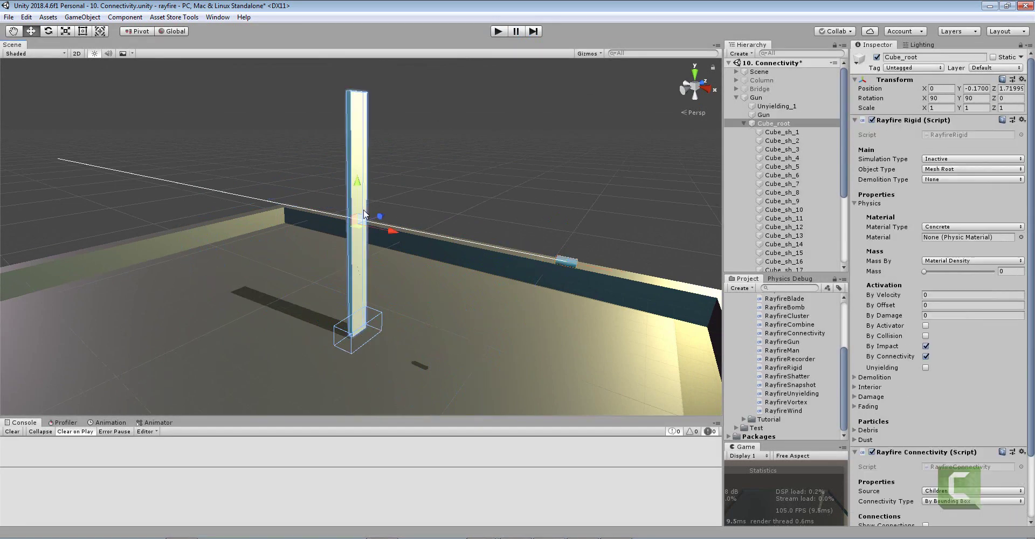
left_click(926, 357)
left_click(499, 31)
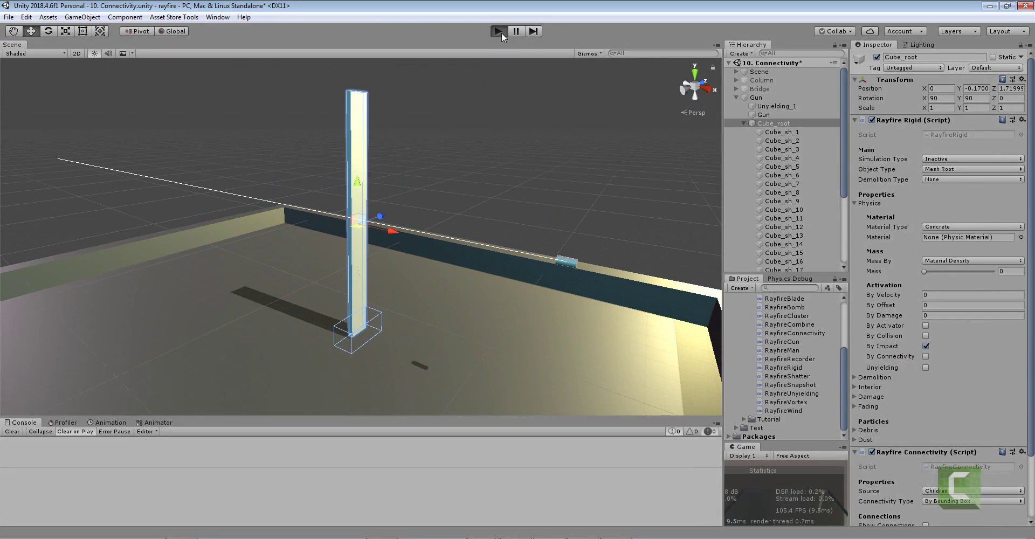
left_click(573, 262)
left_click(920, 180)
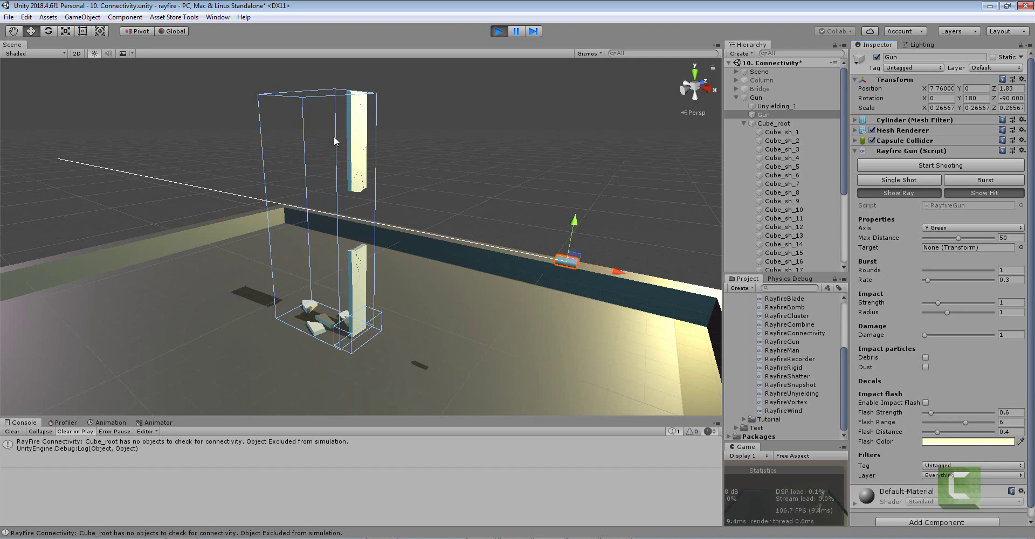
left_click_drag(308, 61, 411, 205)
left_click(414, 206)
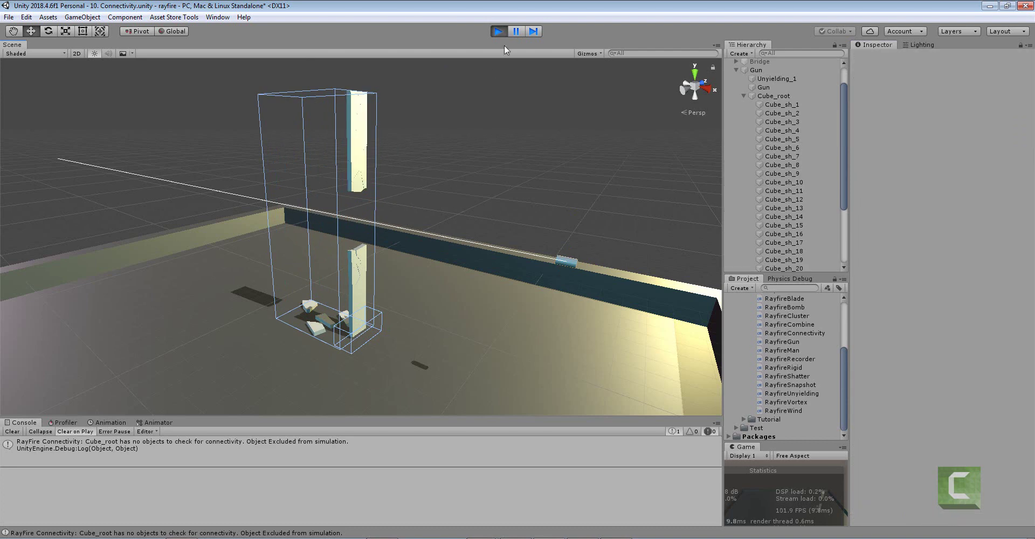
left_click(503, 32)
left_click(502, 31)
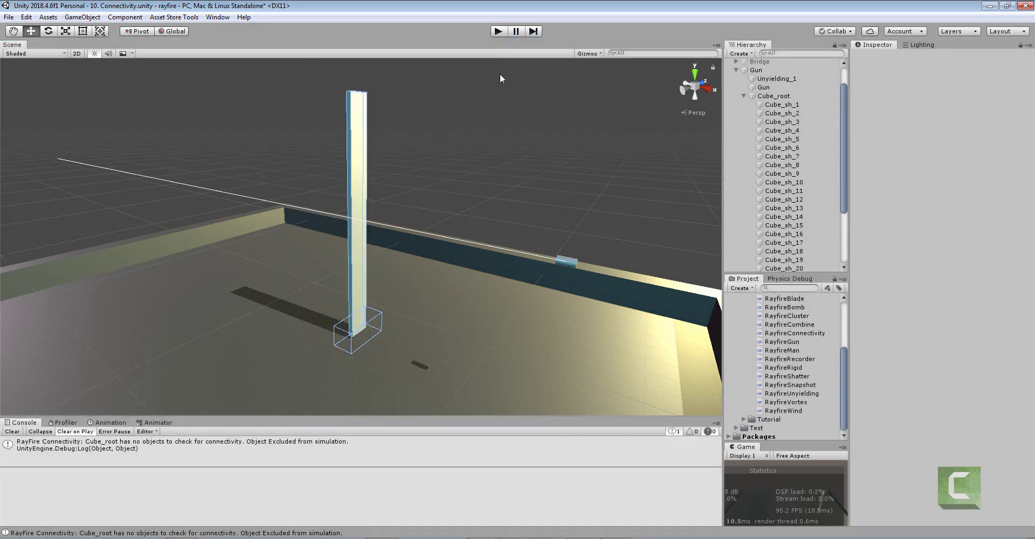
Re-enable By Connectivity in Cube_root's Rayfire Rigid settings and collapse that component to show Rayfire Connectivity
left_click(365, 162)
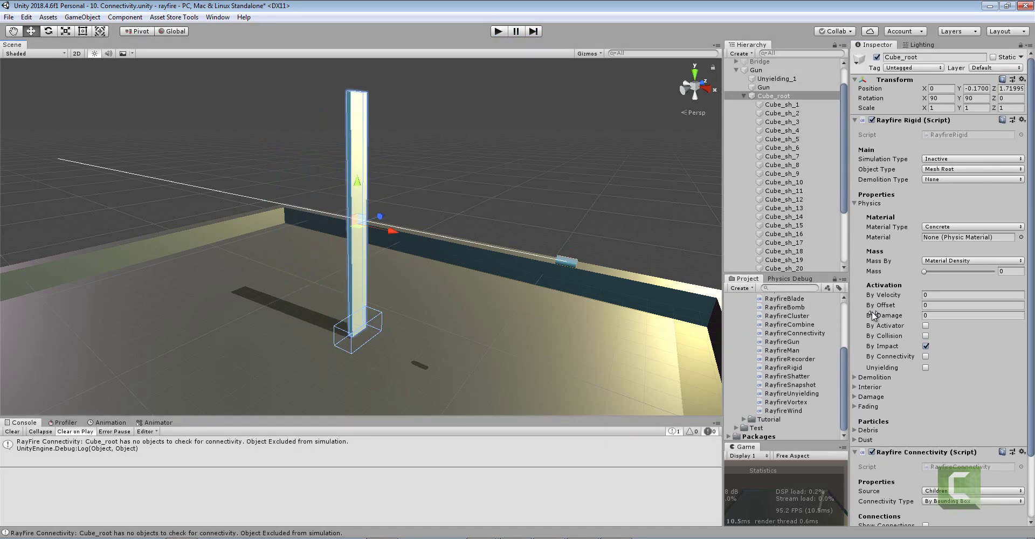
left_click(925, 356)
left_click(856, 120)
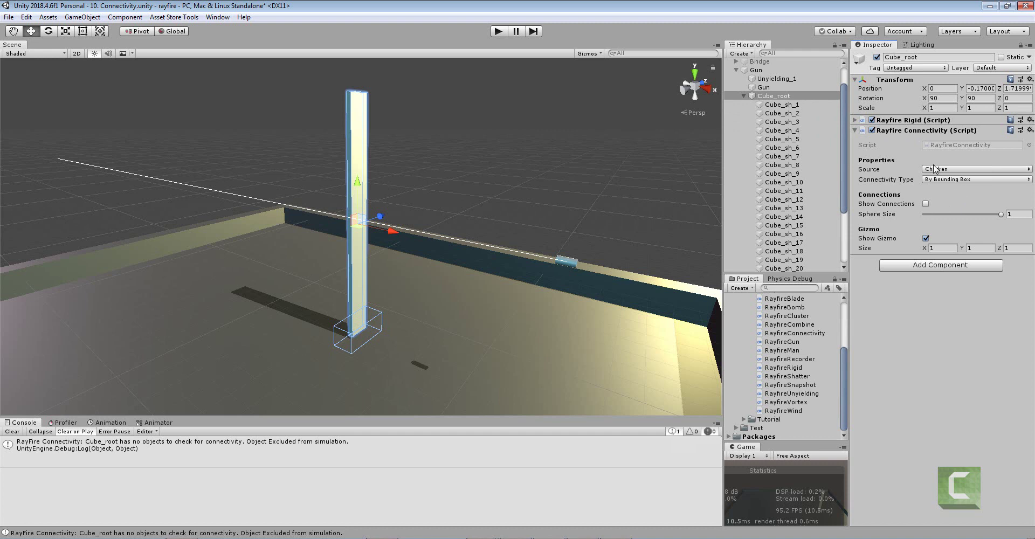
Examine the Cube_sh fragments under Cube_root, starting with Cube_sh_1, and collapse the Cube_root hierarchy
left_click(815, 104)
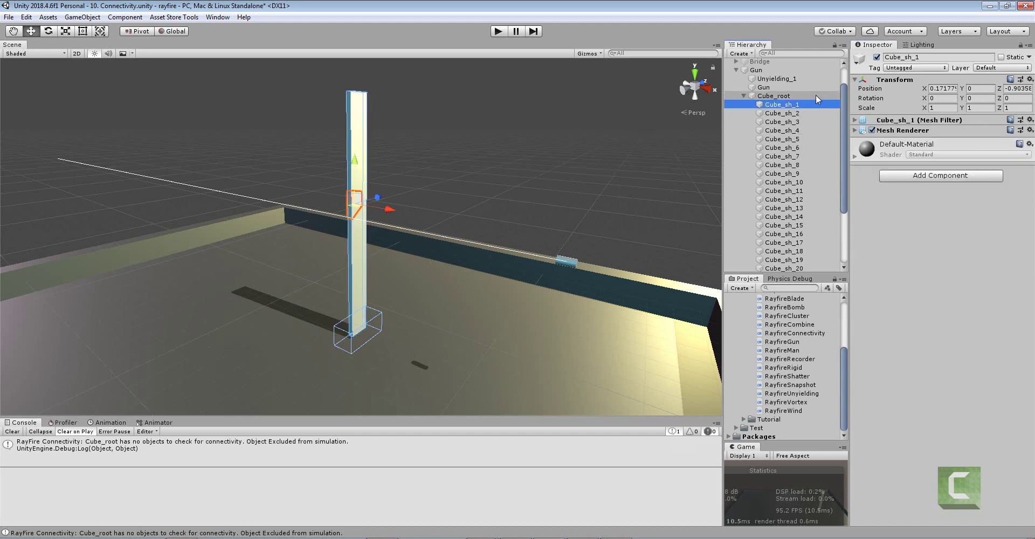
mouse_move(843, 97)
left_mouse_down()
mouse_move(853, 184)
mouse_move(843, 96)
left_mouse_up()
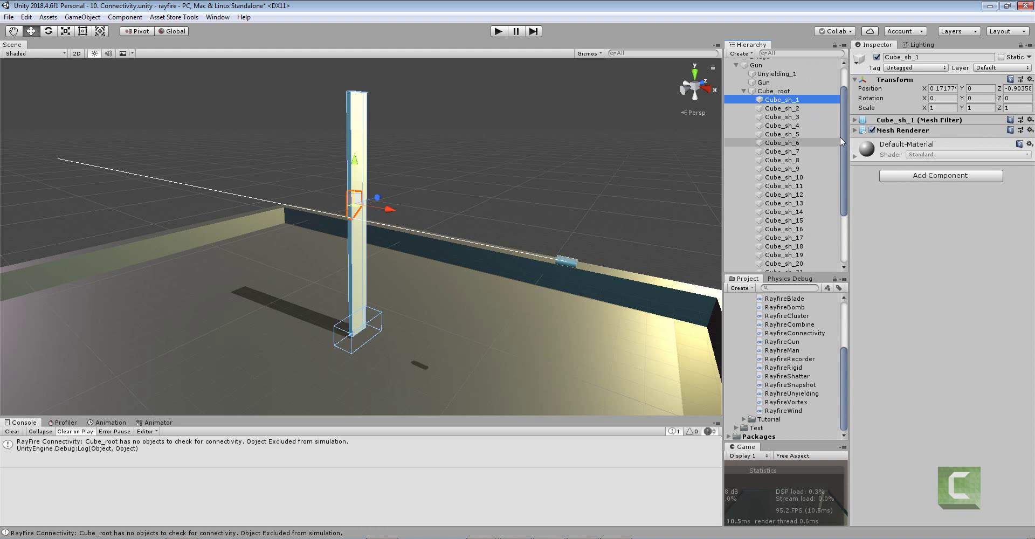
left_click_drag(843, 138, 845, 198)
left_click_drag(844, 139, 847, 94)
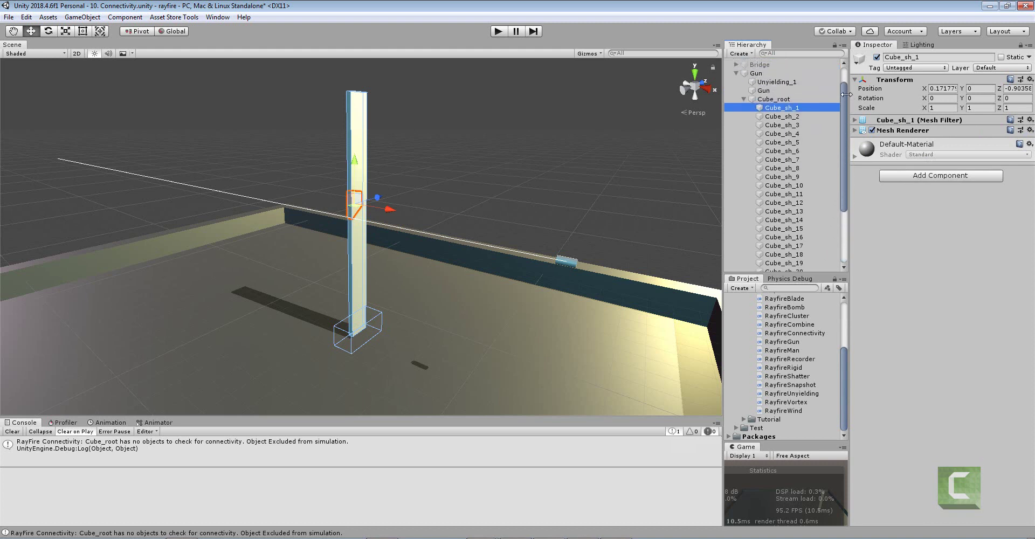
left_click(745, 99)
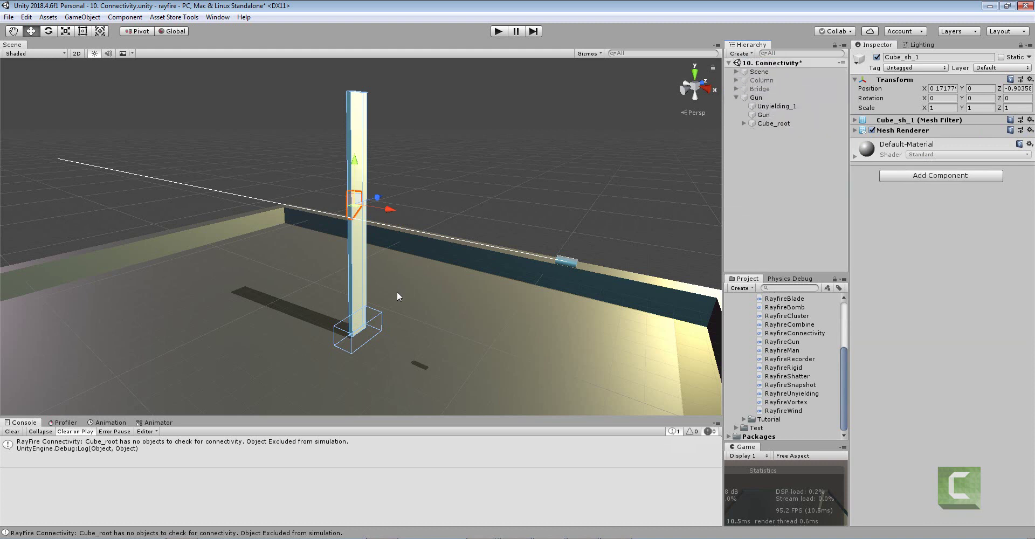
Duplicate Unyielding_1 and move the copy up to the column's top end, at about Y 4.97
left_click(380, 315)
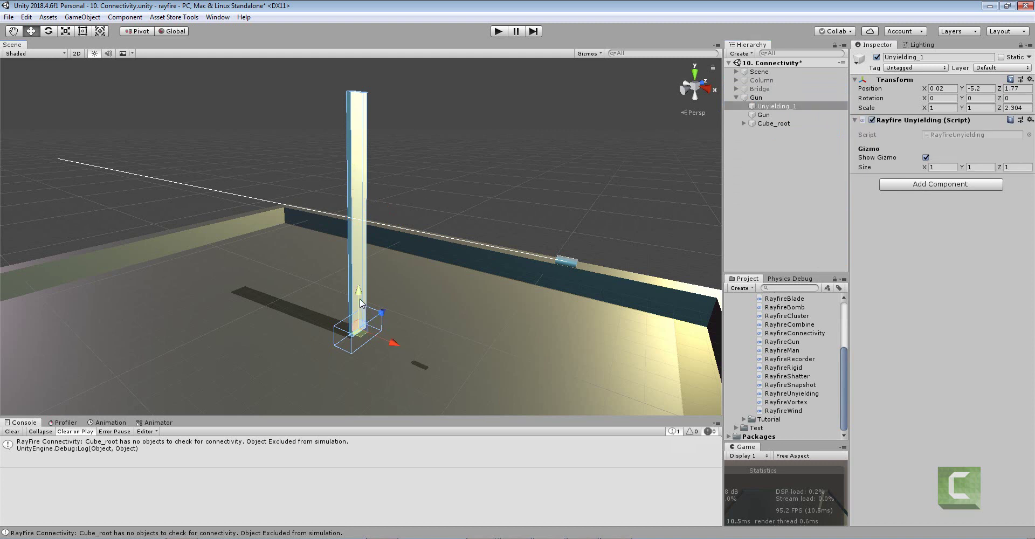
left_click_drag(360, 303, 355, 146)
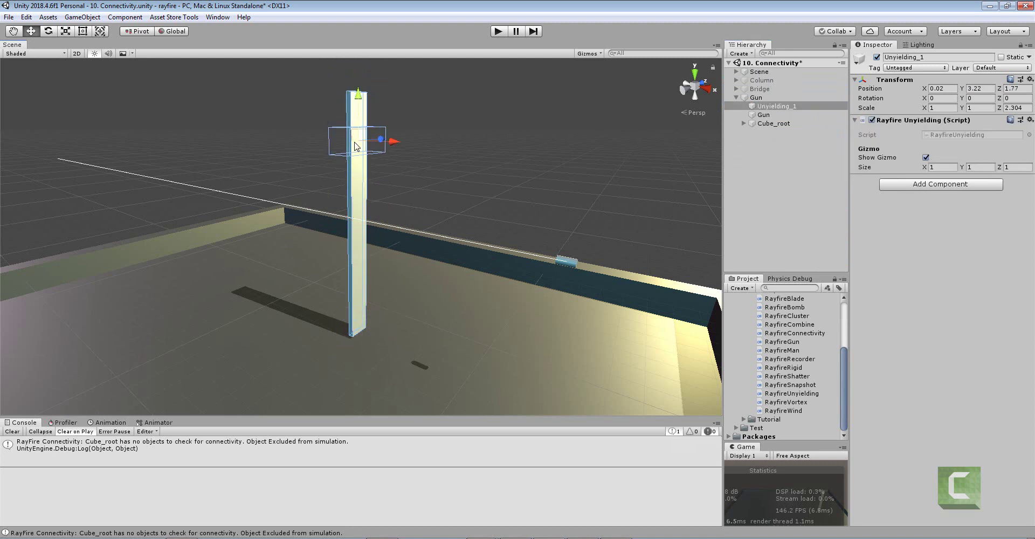
key("ctrl+z")
key("ctrl+d")
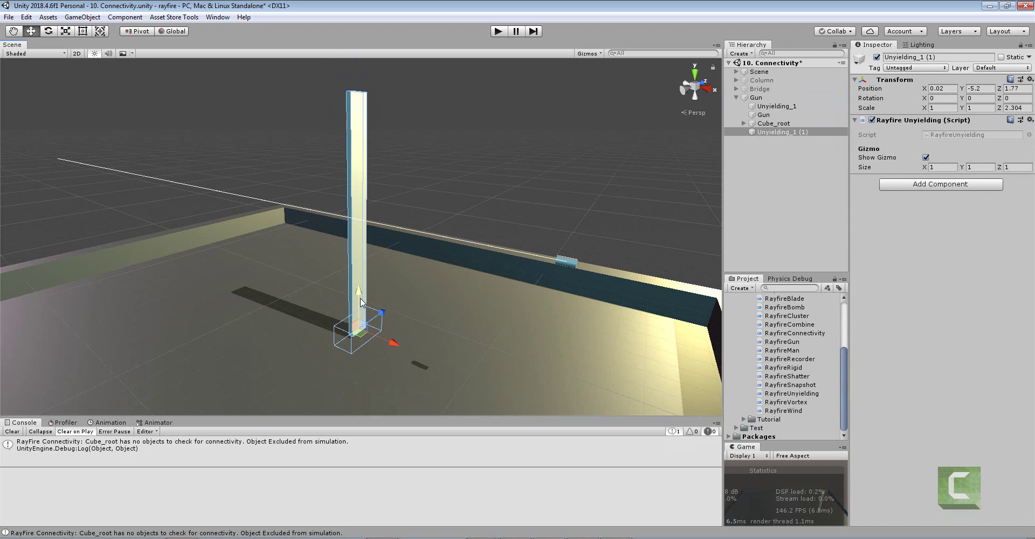
left_click_drag(360, 297, 374, 109)
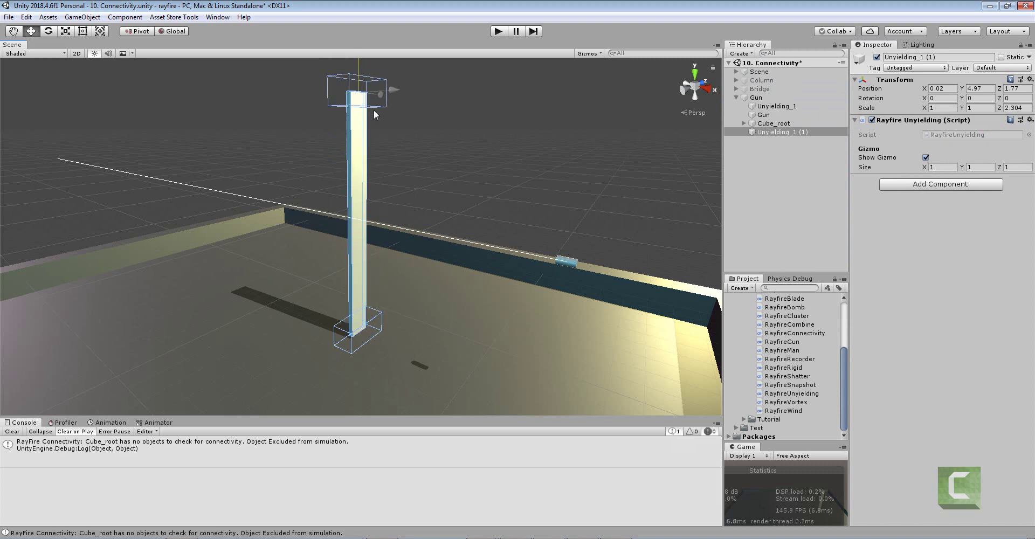
Start the simulation, lower the Gun to about Y -2.25 and fire a single shot at the column's lower part
left_click(498, 31)
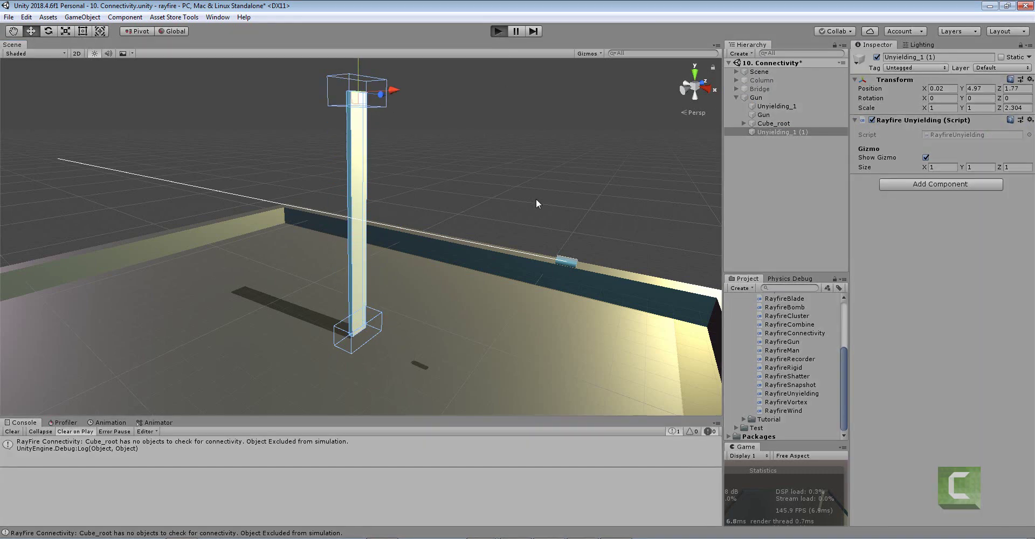
left_click(572, 260)
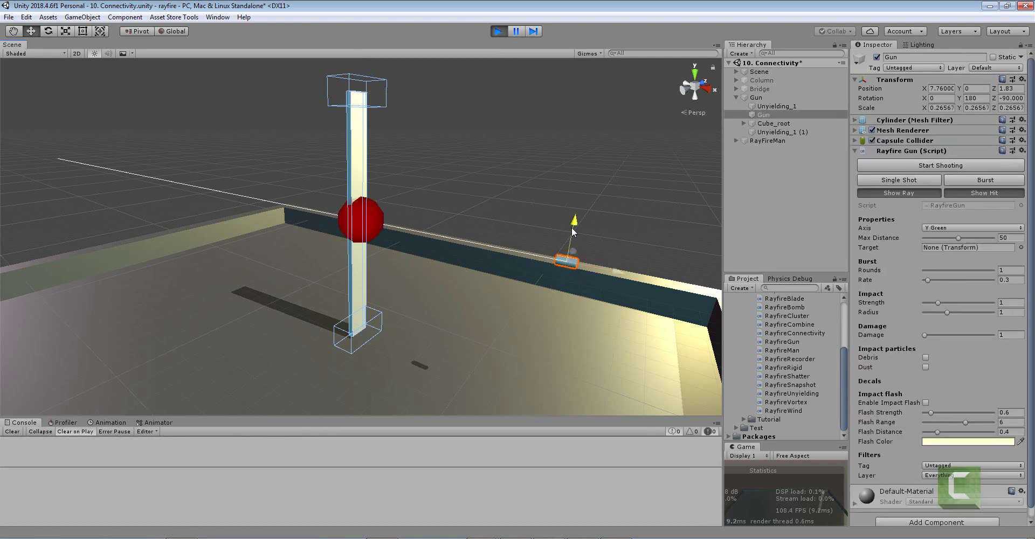
left_click_drag(573, 232, 565, 302)
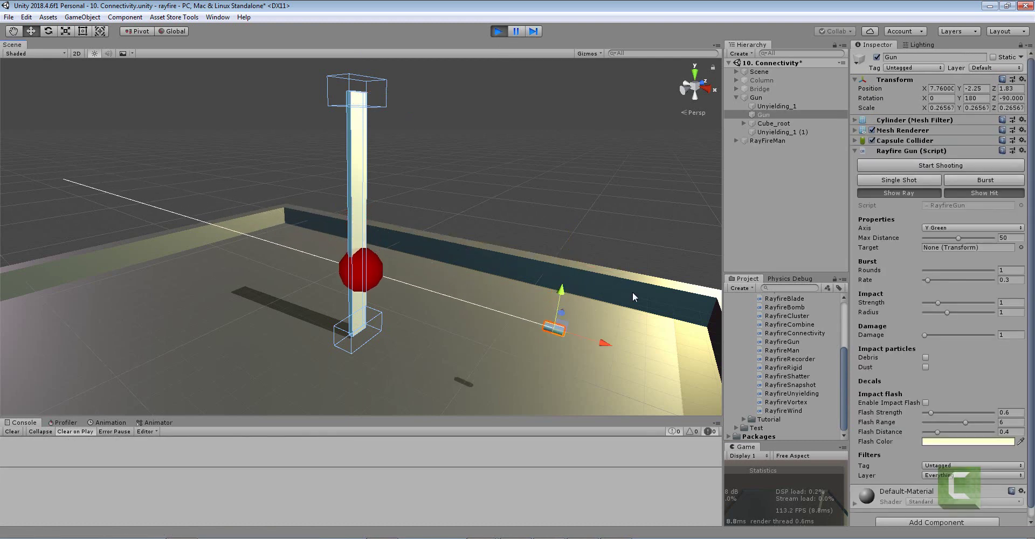
left_click(909, 180)
Raise the Gun to about Y 3.24, fire a single shot at the column's upper part, and stop the simulation
left_click_drag(562, 298, 552, 138)
left_click(916, 179)
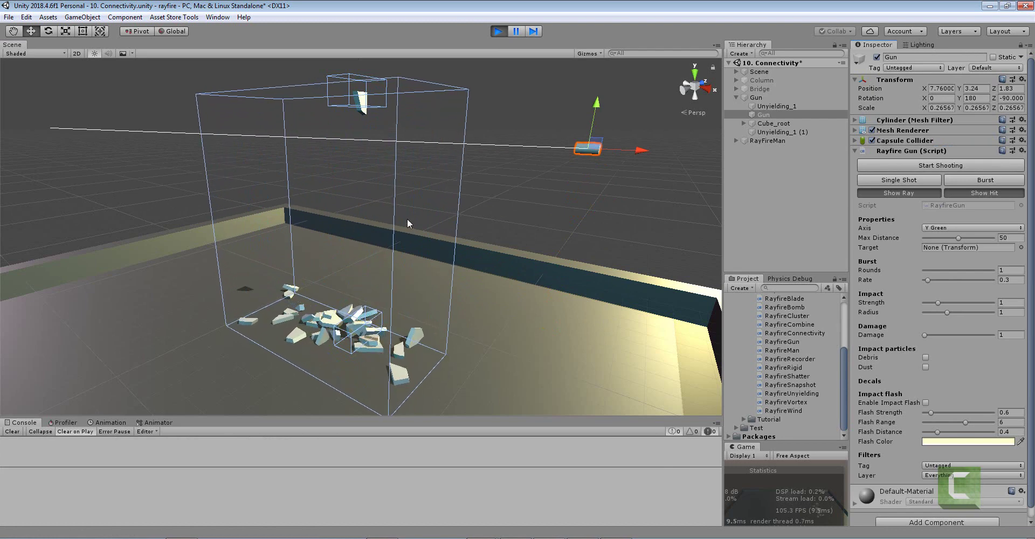
left_click_drag(419, 256, 422, 225, "alt")
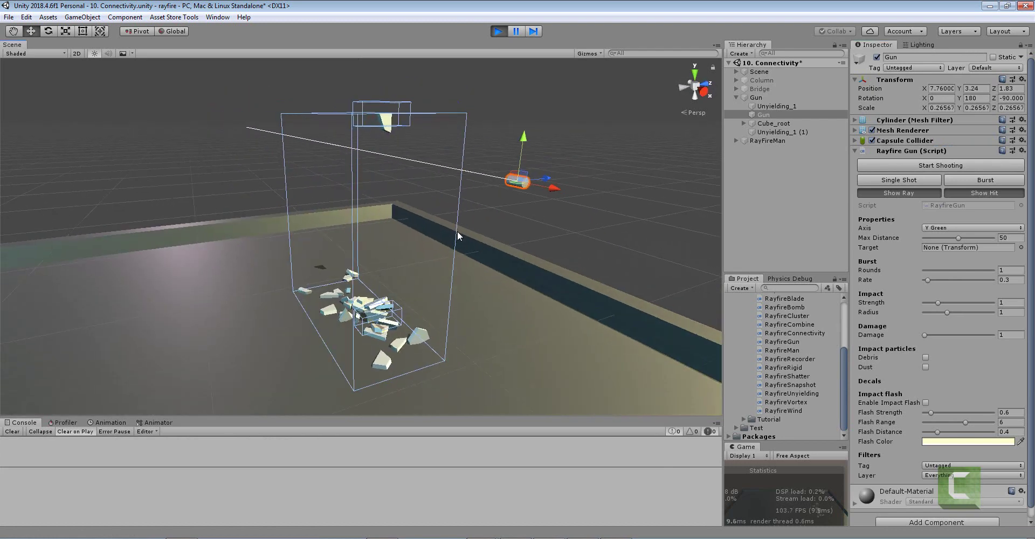
scroll(455, 234, "down", 5)
middle_click_drag(429, 273, 485, 261)
left_click_drag(485, 260, 462, 282, "alt")
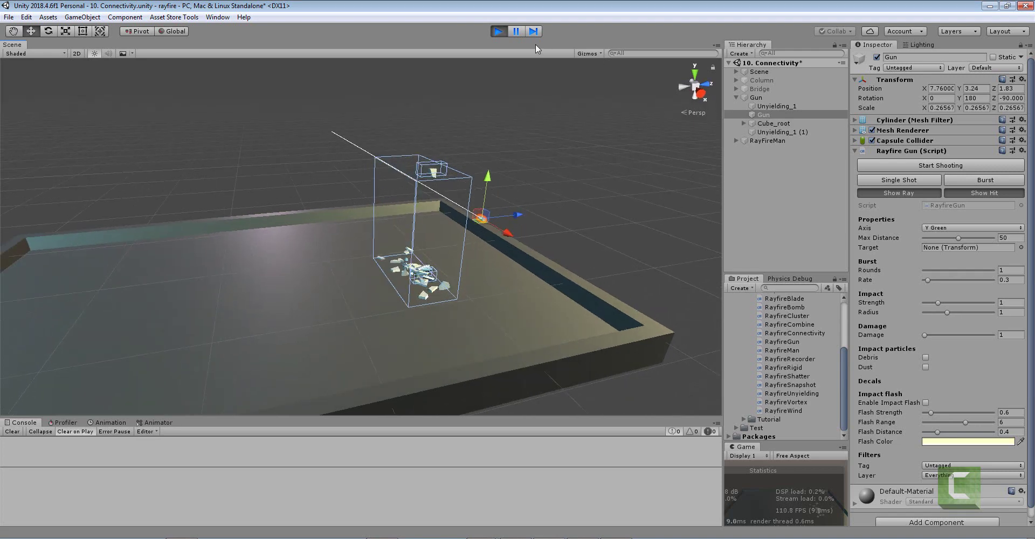
left_click(497, 33)
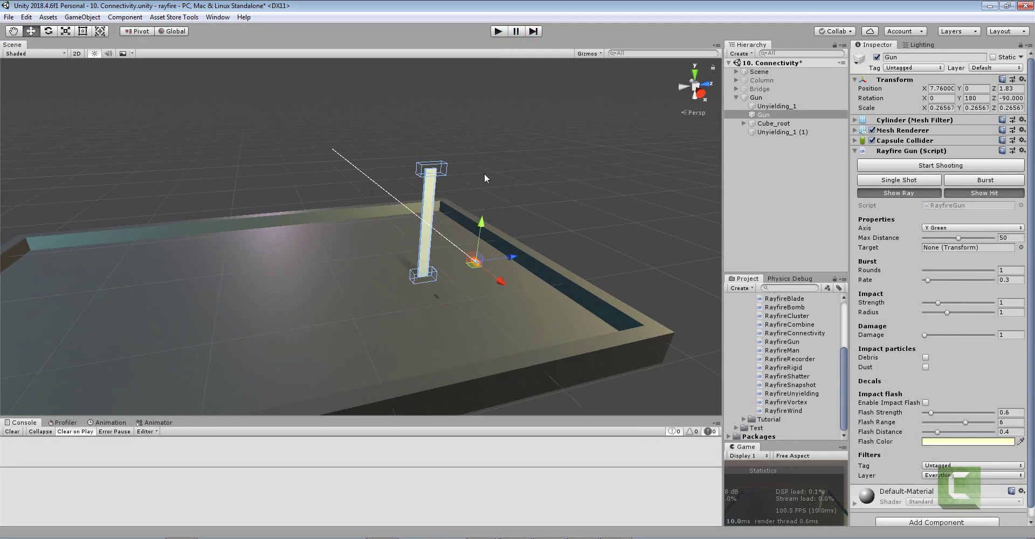
middle_click_drag(478, 193, 494, 194)
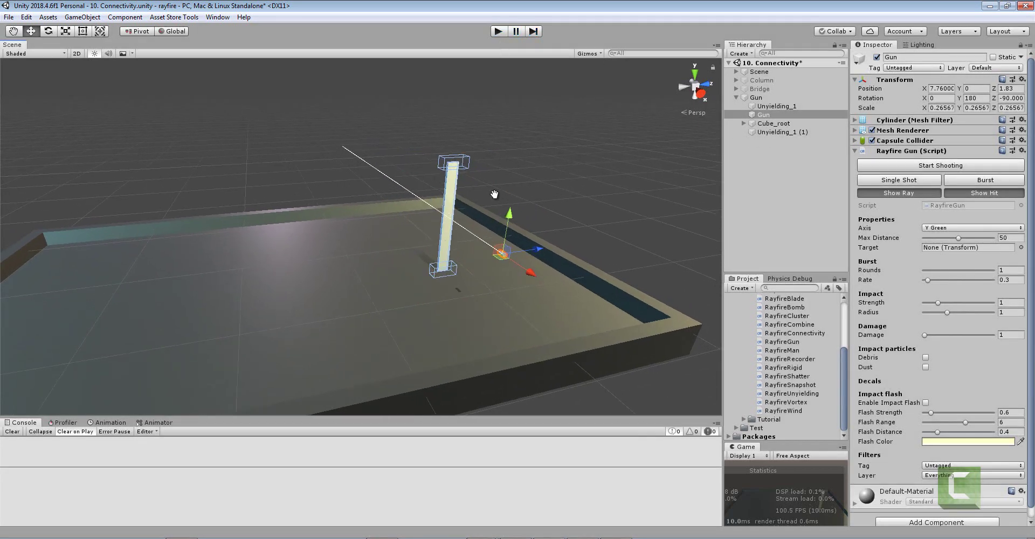